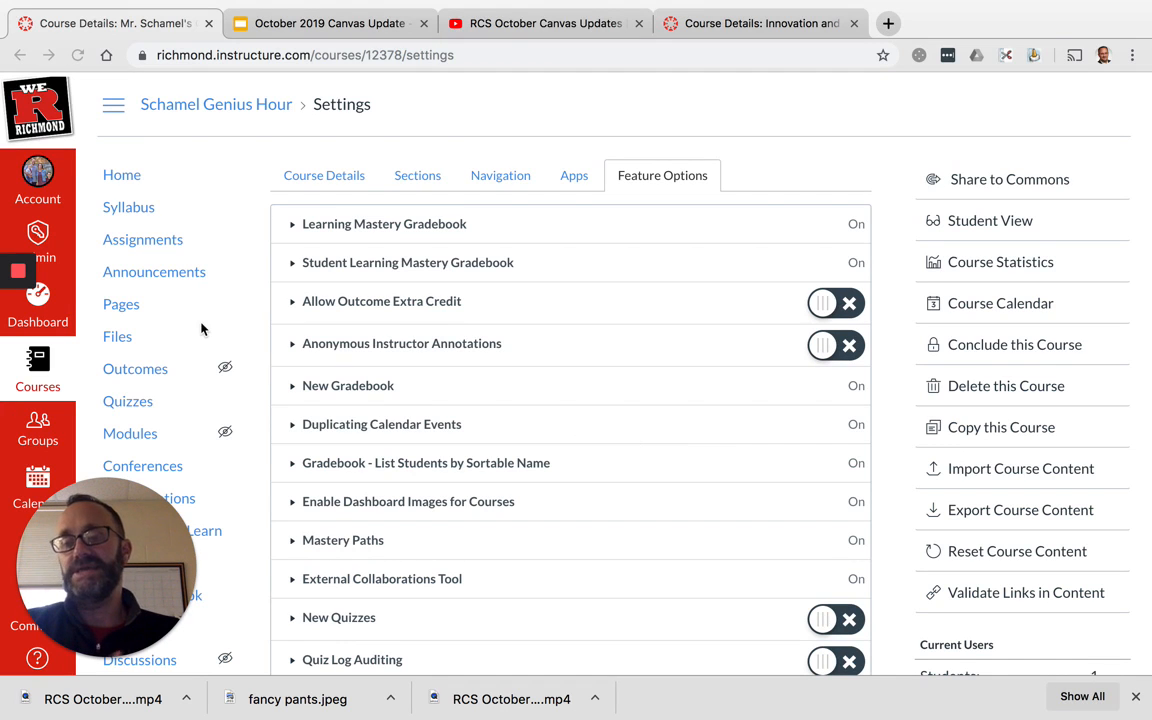
Step: Enable the New Quizzes feature option for the Genius Hour course
{"action": "scroll", "coordinate": [201, 330], "scroll_direction": "down", "scroll_amount": 2}
{"action": "scroll", "coordinate": [203, 329], "scroll_direction": "down", "scroll_amount": 3}
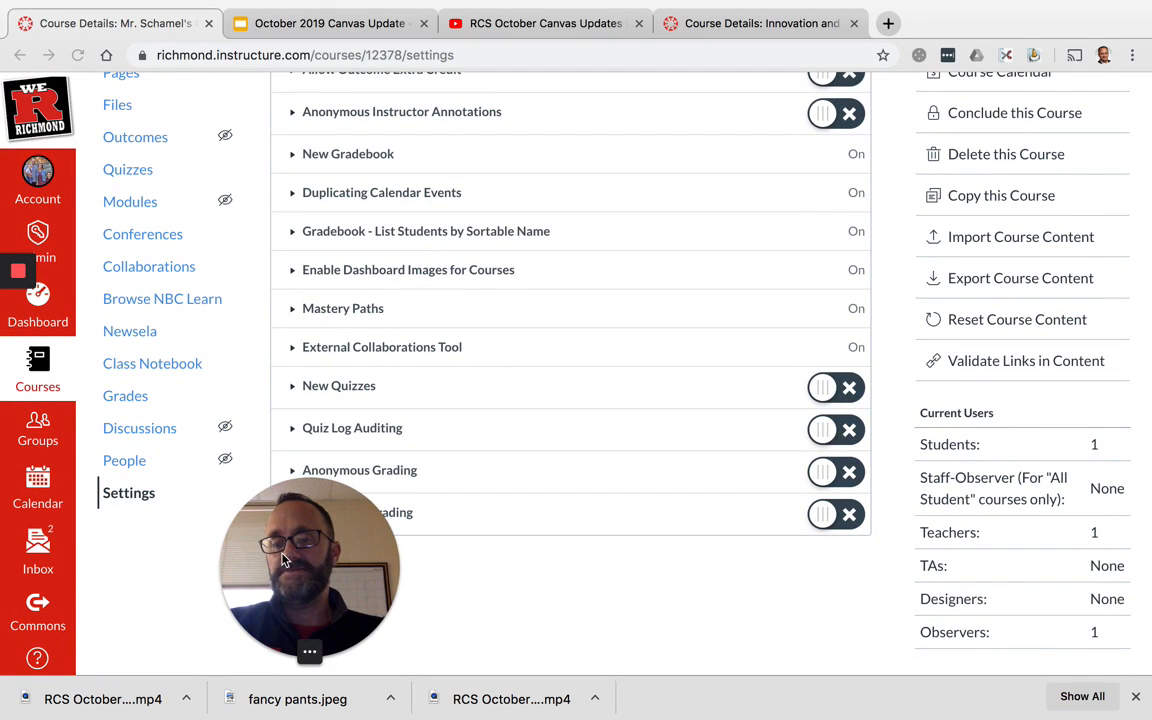
{"action": "scroll", "coordinate": [300, 555], "scroll_direction": "up", "scroll_amount": 5}
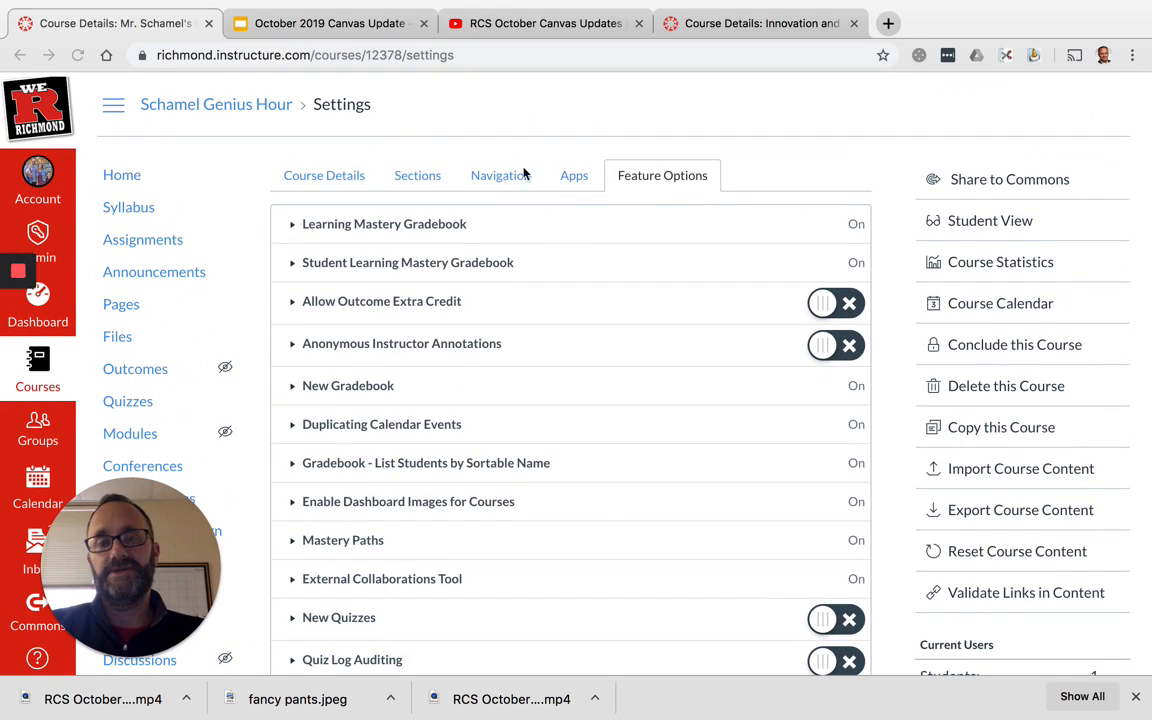
{"action": "scroll", "coordinate": [605, 285], "scroll_direction": "down", "scroll_amount": 1}
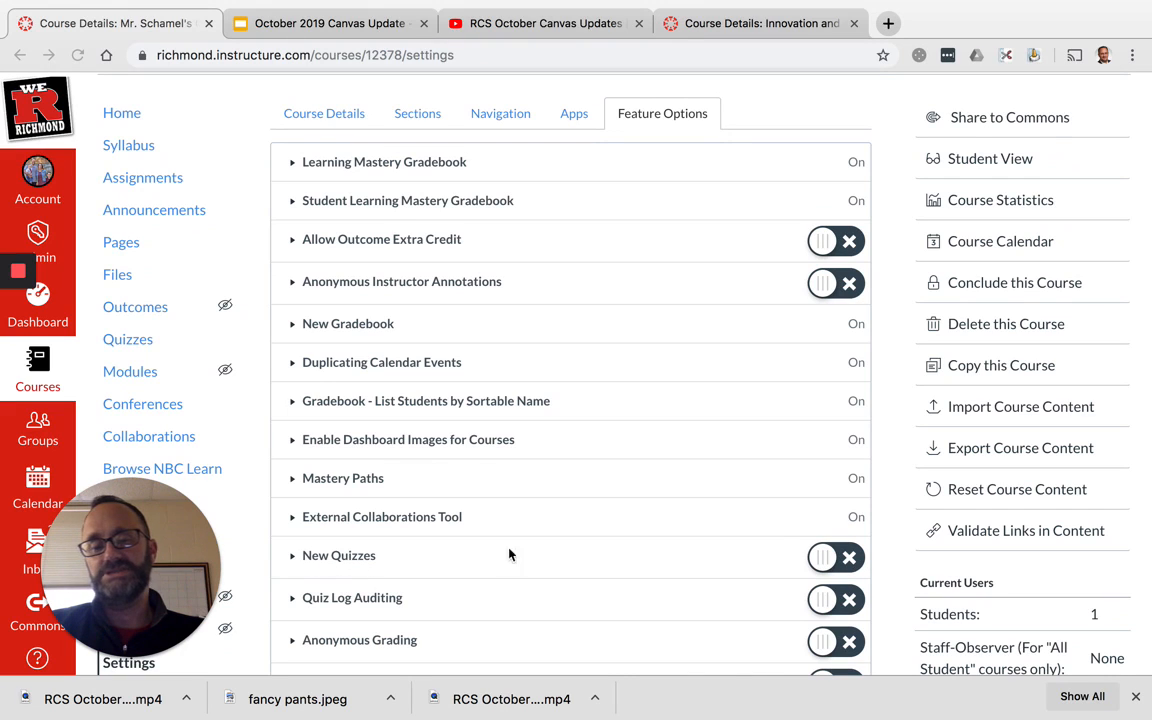
{"action": "left_click", "coordinate": [853, 561]}
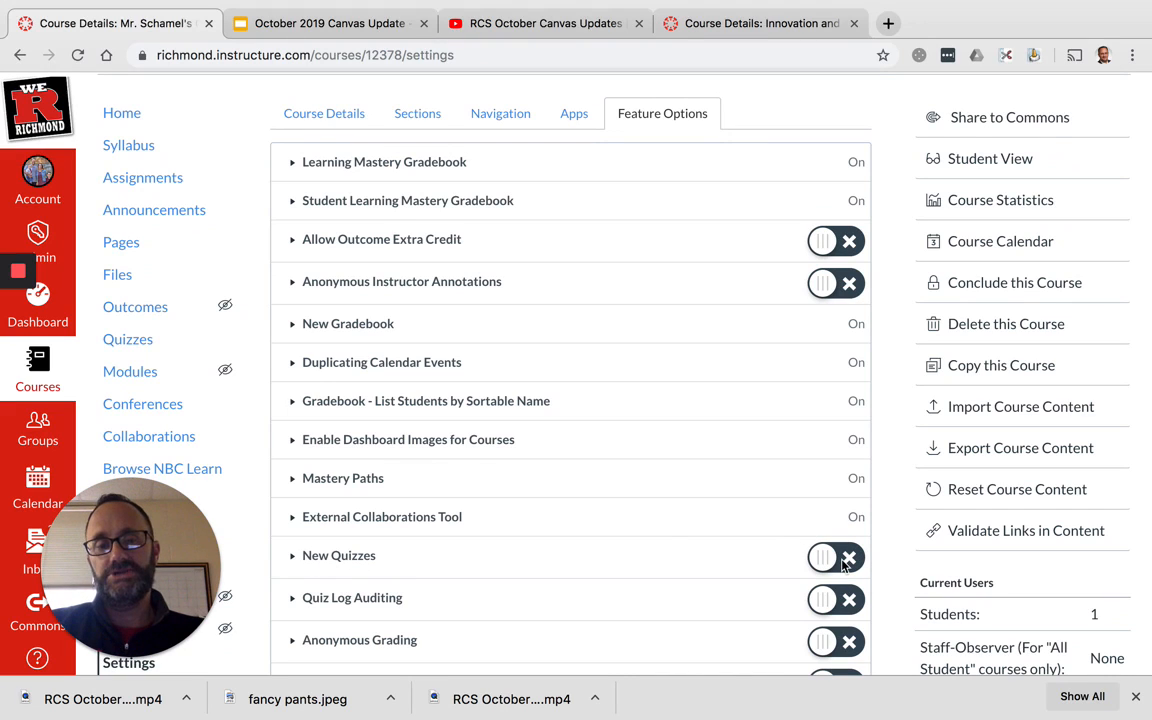
{"action": "left_click", "coordinate": [853, 561]}
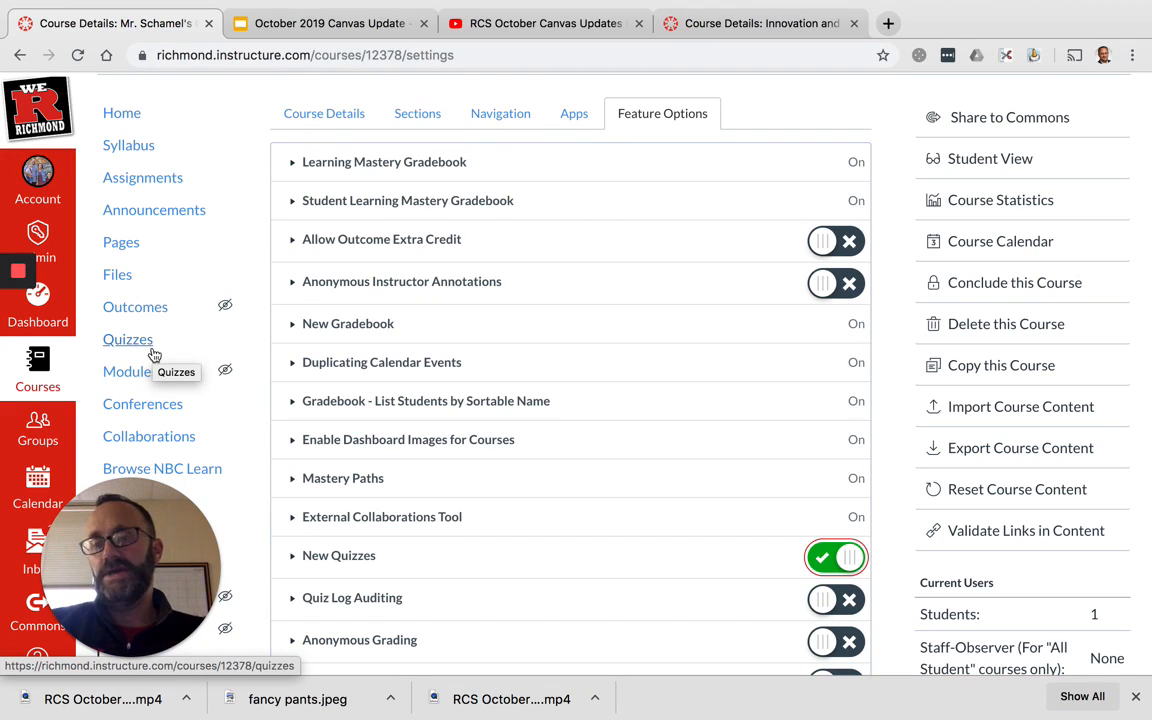
Step: Create a new quiz/test from the course's Assignments page and name it "My first new quiz!"
{"action": "left_click", "coordinate": [155, 179]}
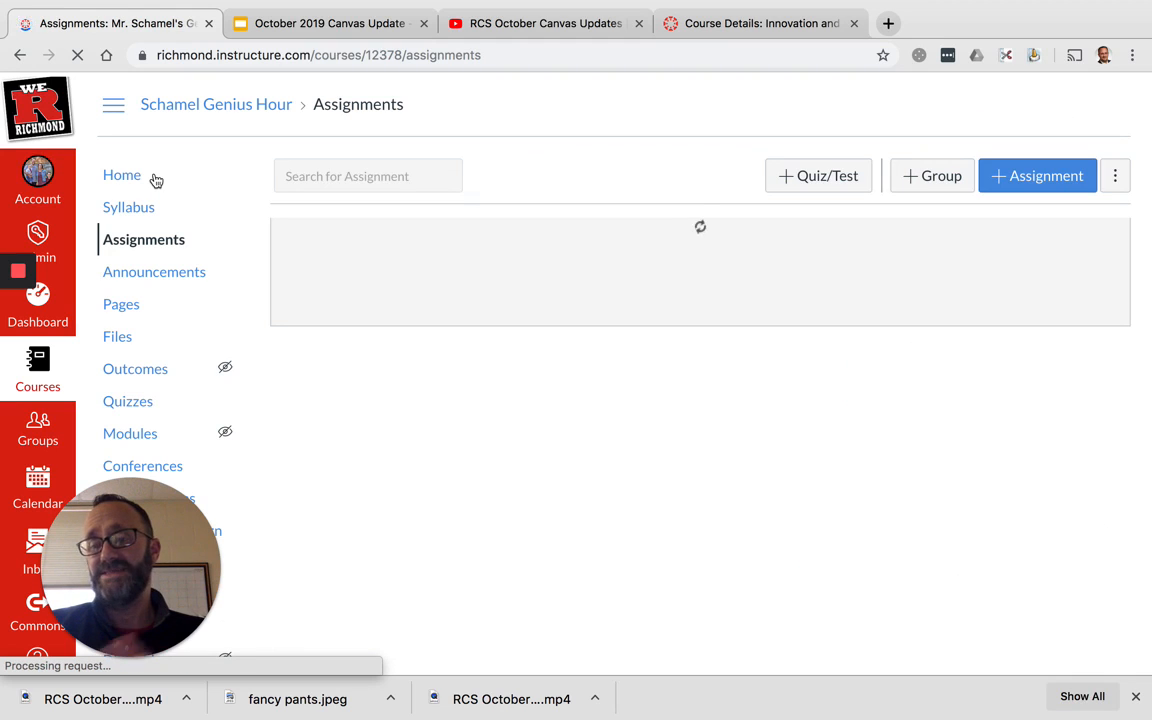
{"action": "left_click", "coordinate": [138, 412]}
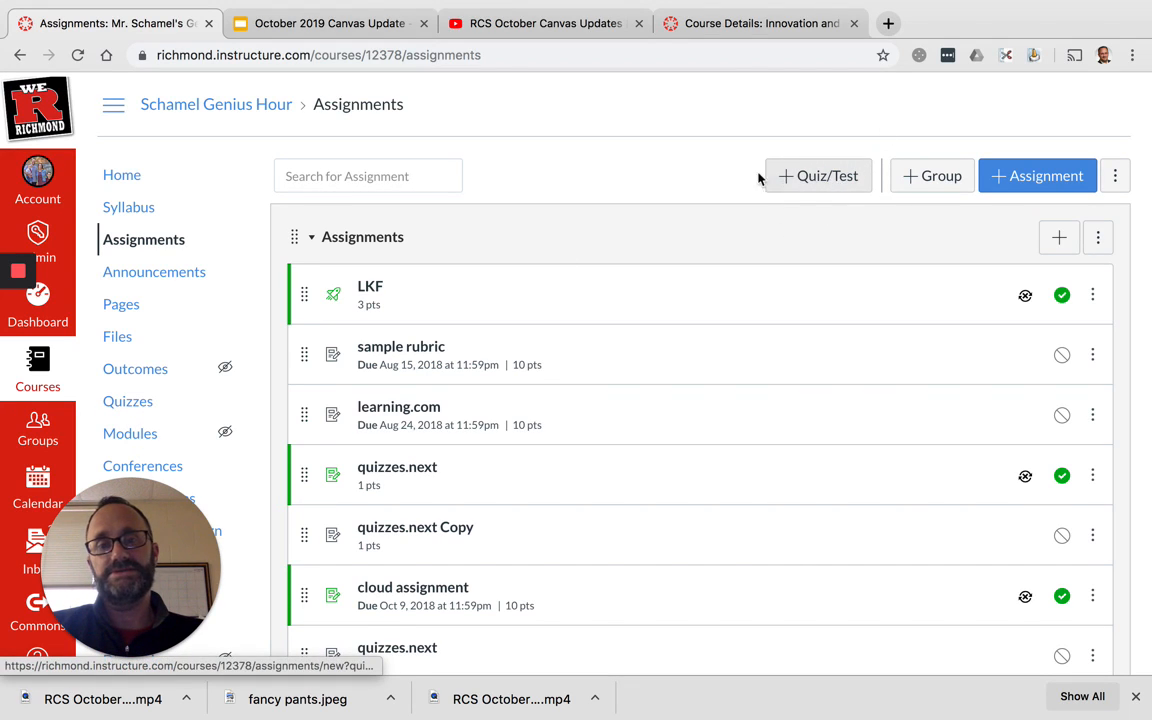
{"action": "left_click", "coordinate": [818, 177]}
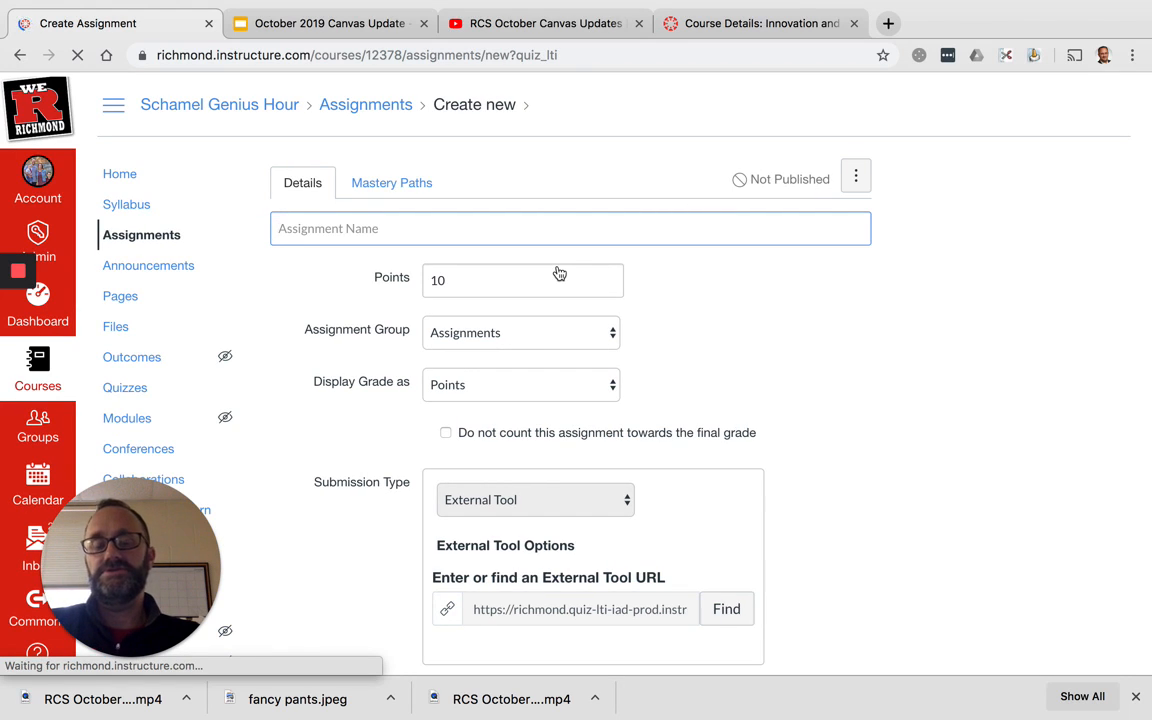
{"action": "type", "text": "My fr"}
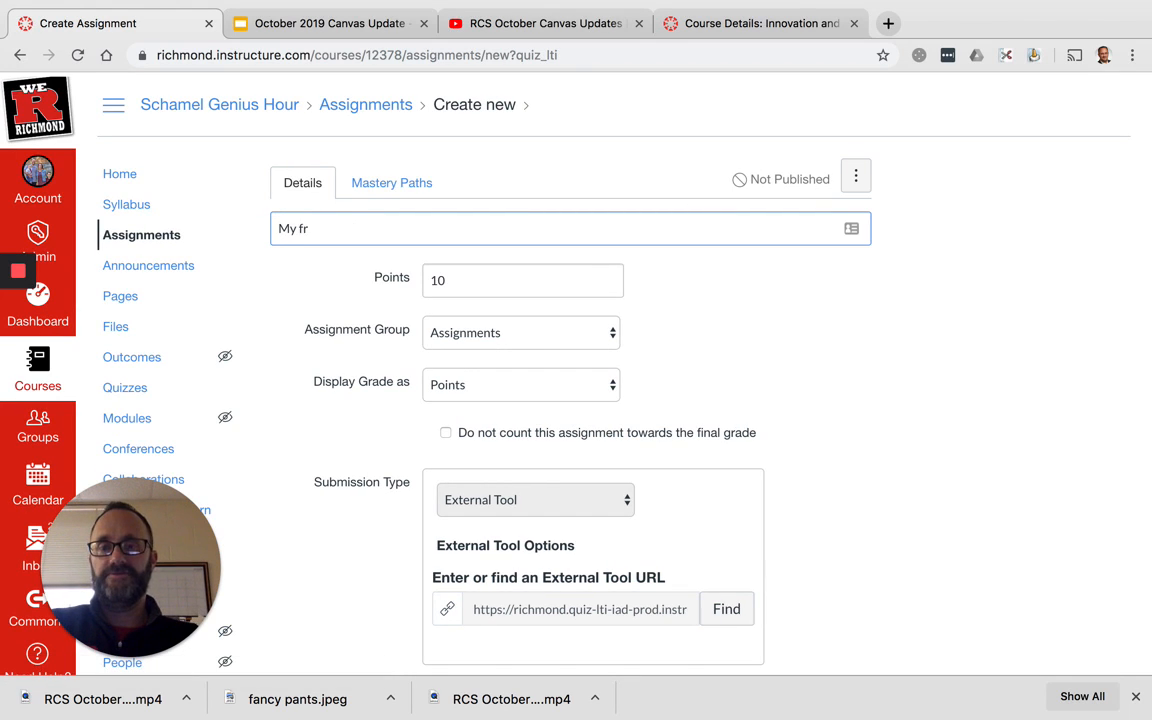
{"action": "key", "text": "BackSpace"}
{"action": "type", "text": "irst new qu"}
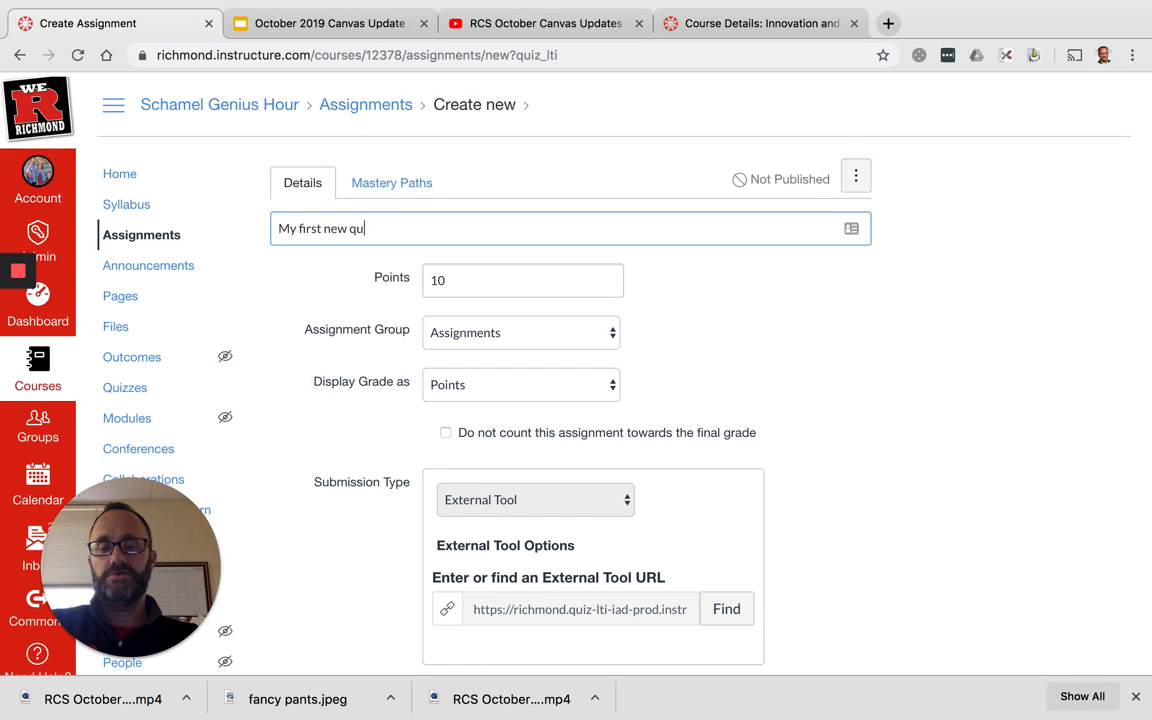
{"action": "type", "text": "iz!"}
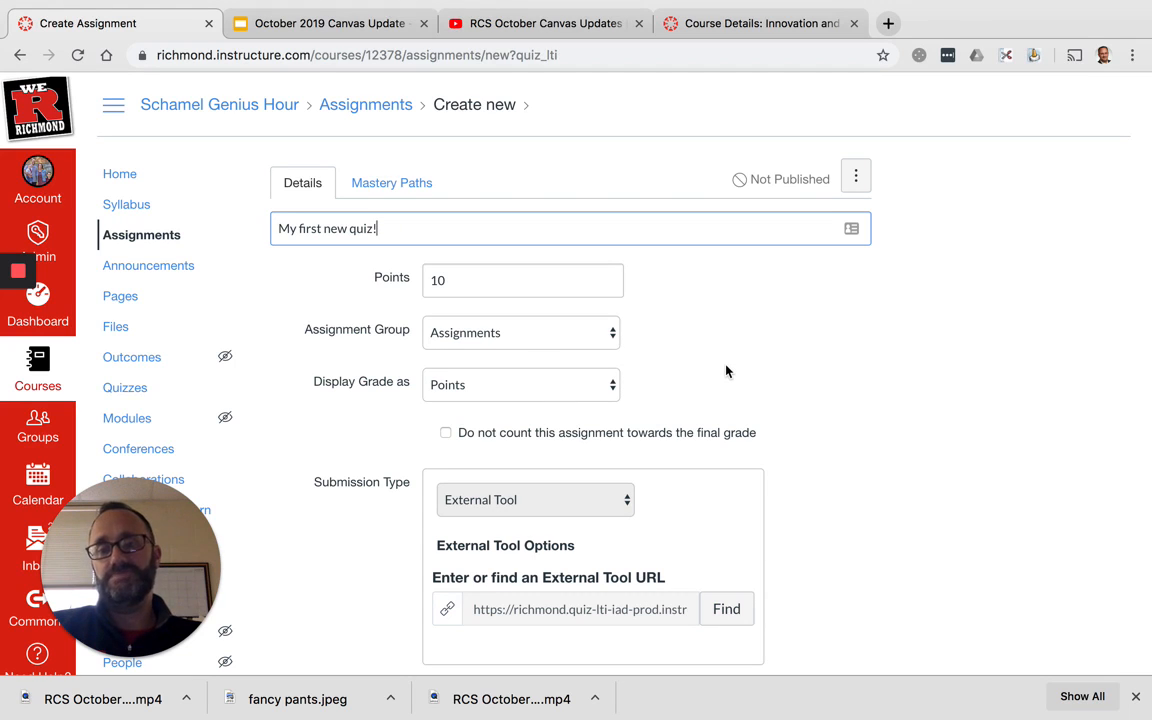
Step: Include the quiz's grades in the Student Information System sync and save the quiz without publishing it
{"action": "scroll", "coordinate": [727, 371], "scroll_direction": "down", "scroll_amount": 3}
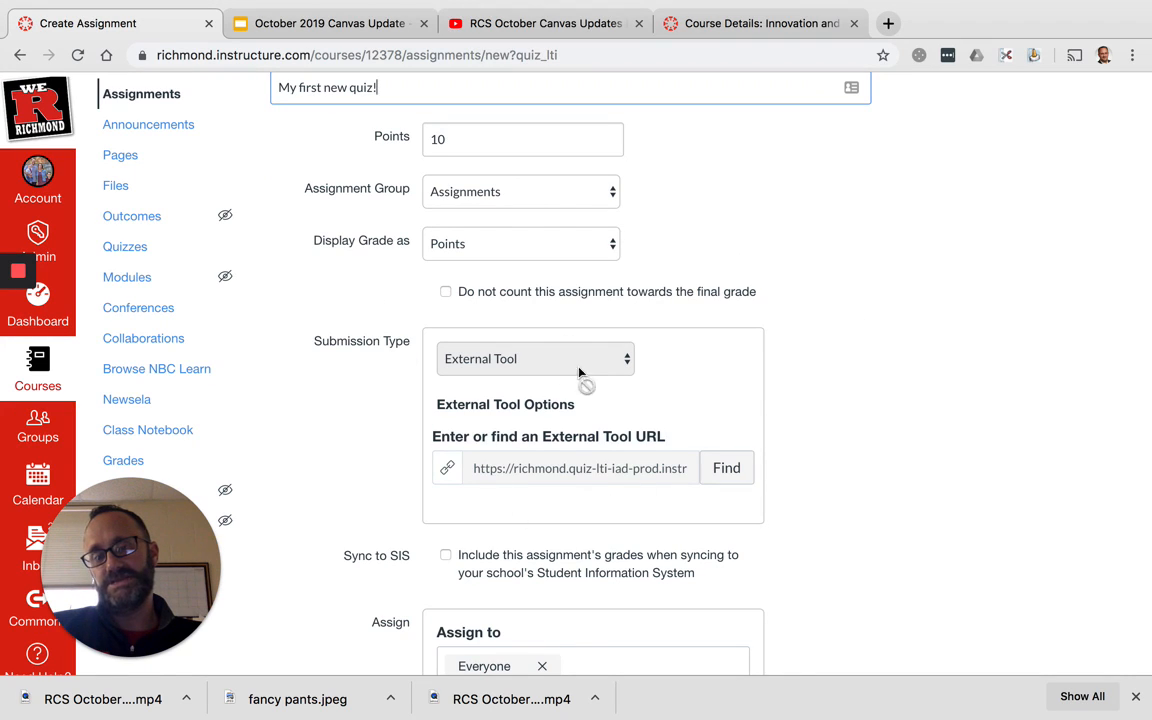
{"action": "scroll", "coordinate": [494, 378], "scroll_direction": "down", "scroll_amount": 2}
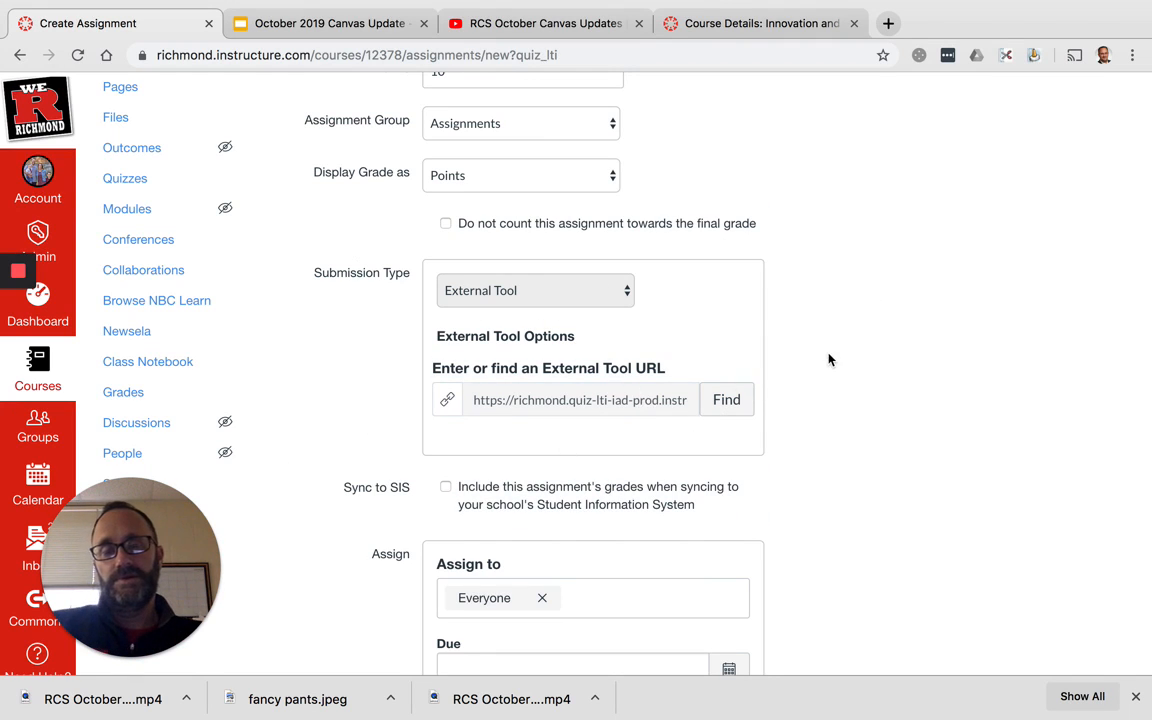
{"action": "scroll", "coordinate": [828, 360], "scroll_direction": "down", "scroll_amount": 4}
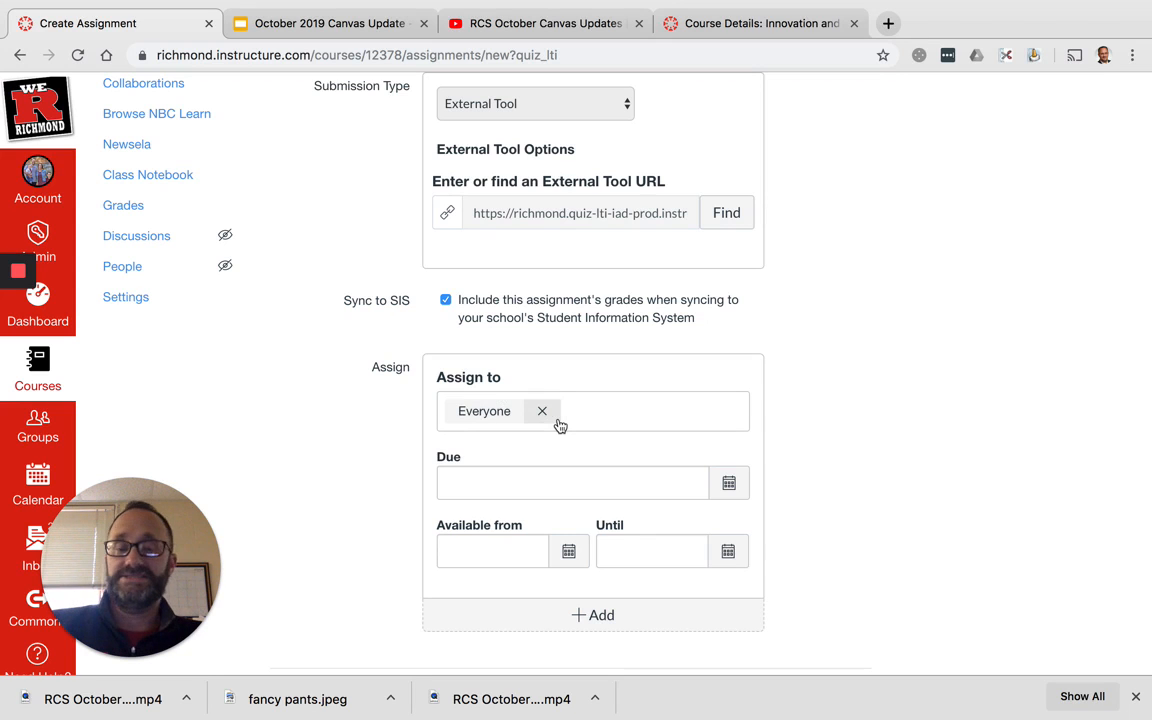
{"action": "scroll", "coordinate": [560, 425], "scroll_direction": "up", "scroll_amount": 5}
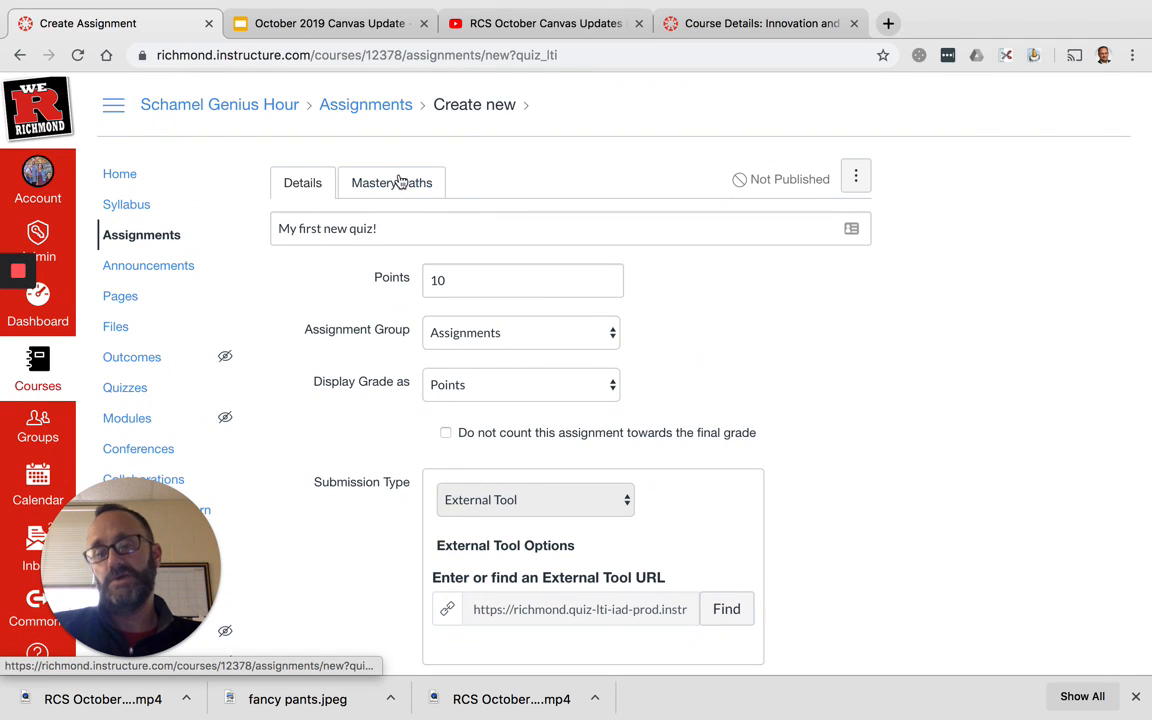
{"action": "scroll", "coordinate": [543, 169], "scroll_direction": "down", "scroll_amount": 5}
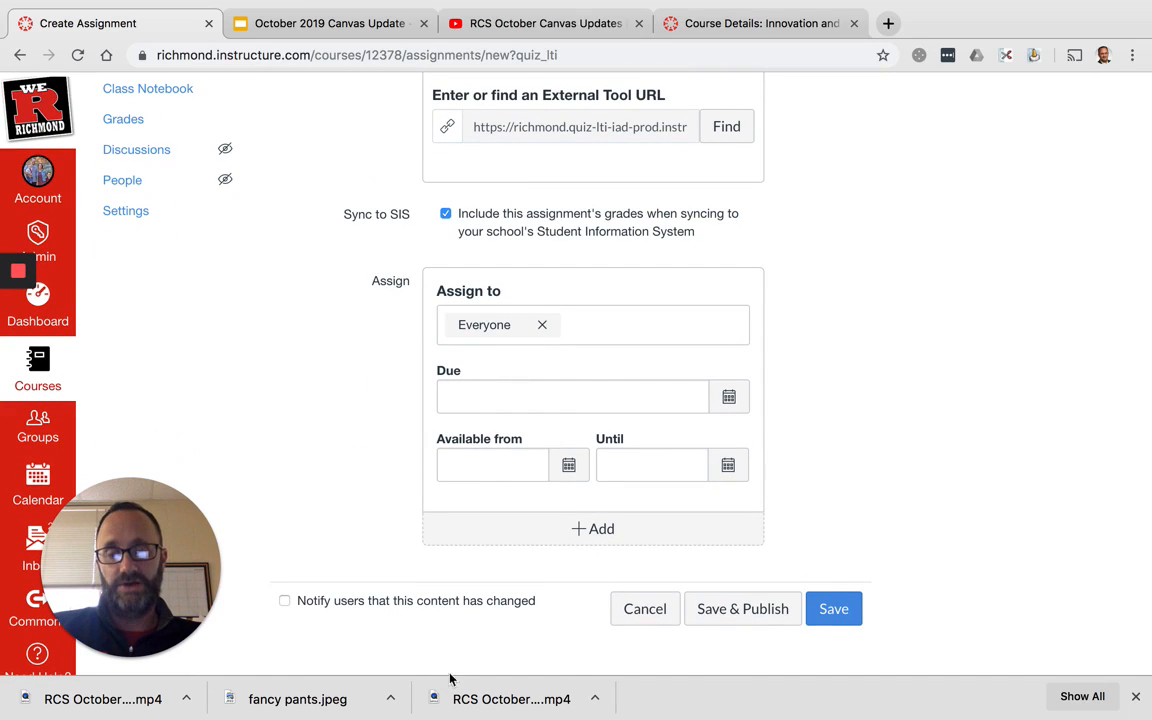
{"action": "left_click", "coordinate": [848, 609]}
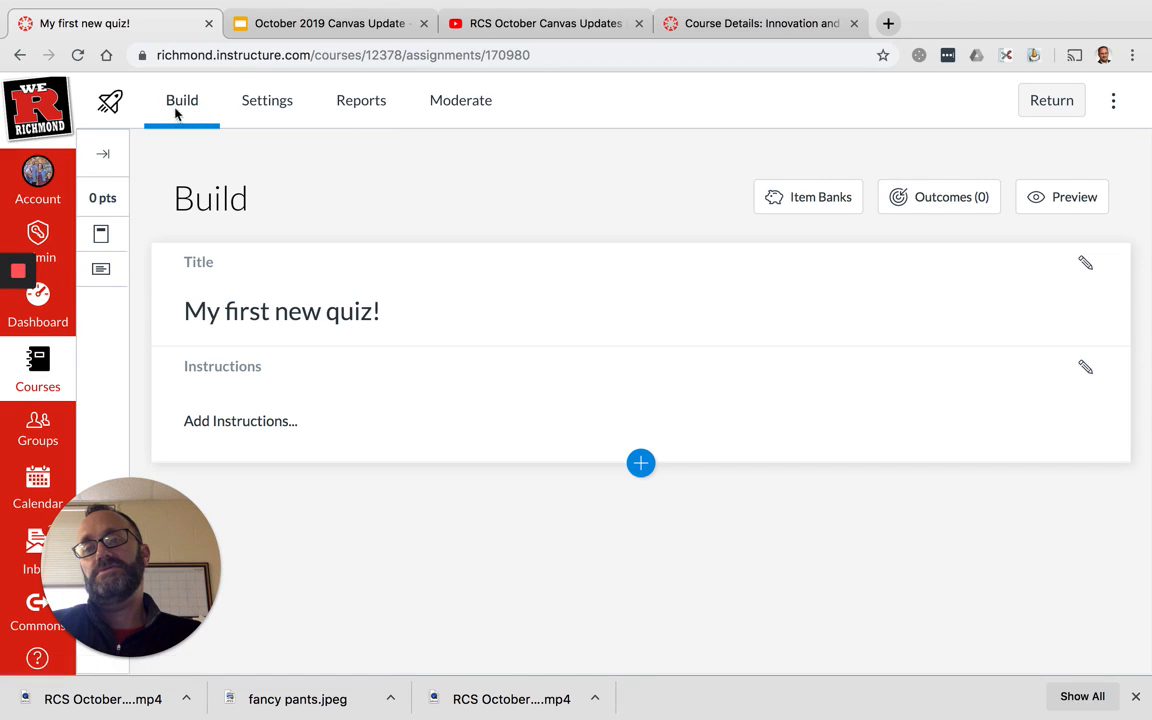
Step: Review the quiz's settings, from shuffling questions and time limit to multiple attempts and restricting the student result view
{"action": "left_click", "coordinate": [257, 107]}
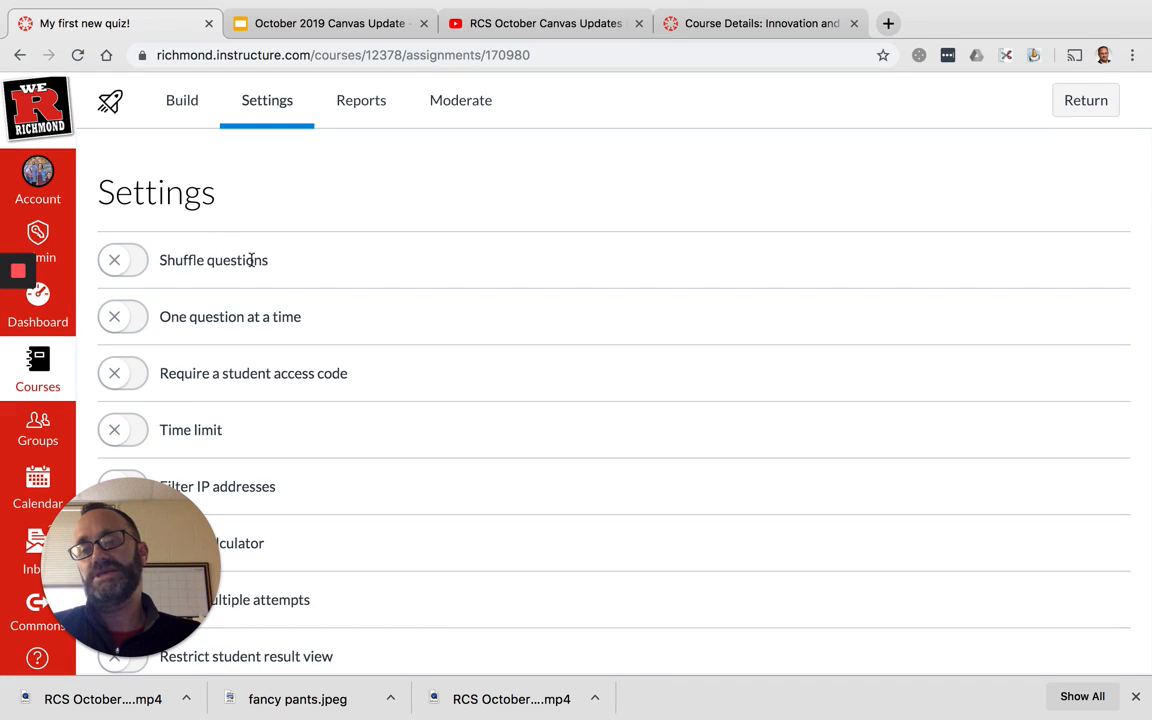
{"action": "scroll", "coordinate": [251, 261], "scroll_direction": "down", "scroll_amount": 1}
{"action": "scroll", "coordinate": [251, 261], "scroll_direction": "down", "scroll_amount": 1}
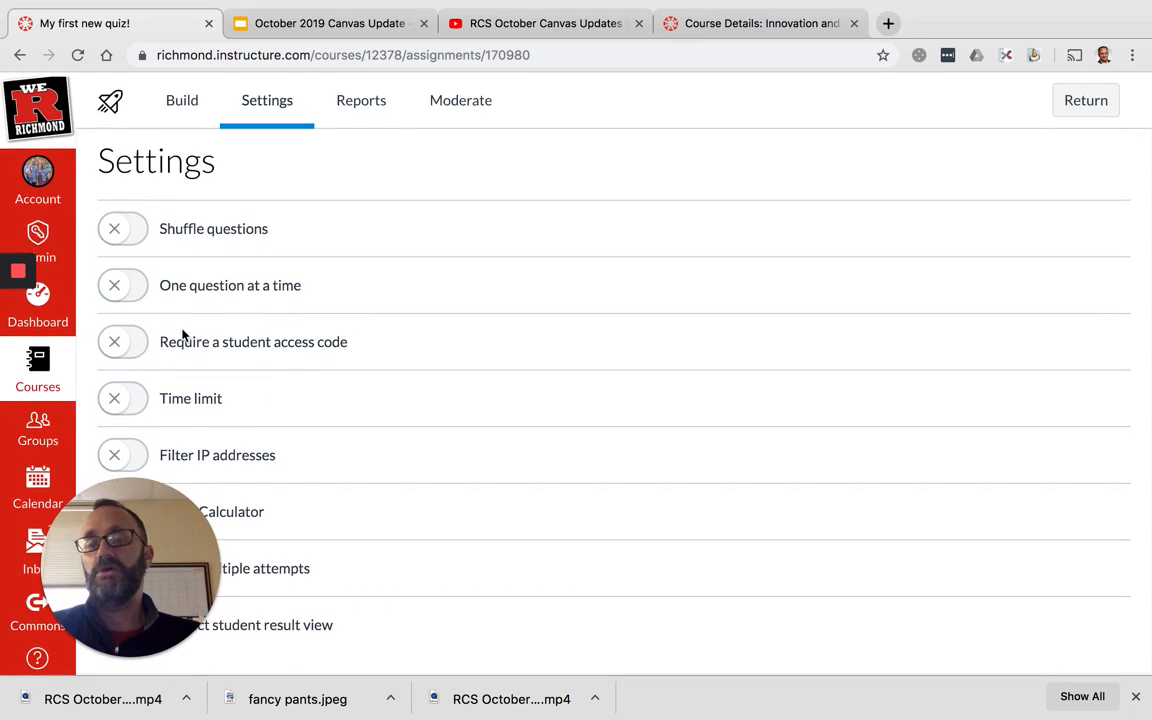
{"action": "left_click_drag", "start_coordinate": [130, 515], "coordinate": [380, 471]}
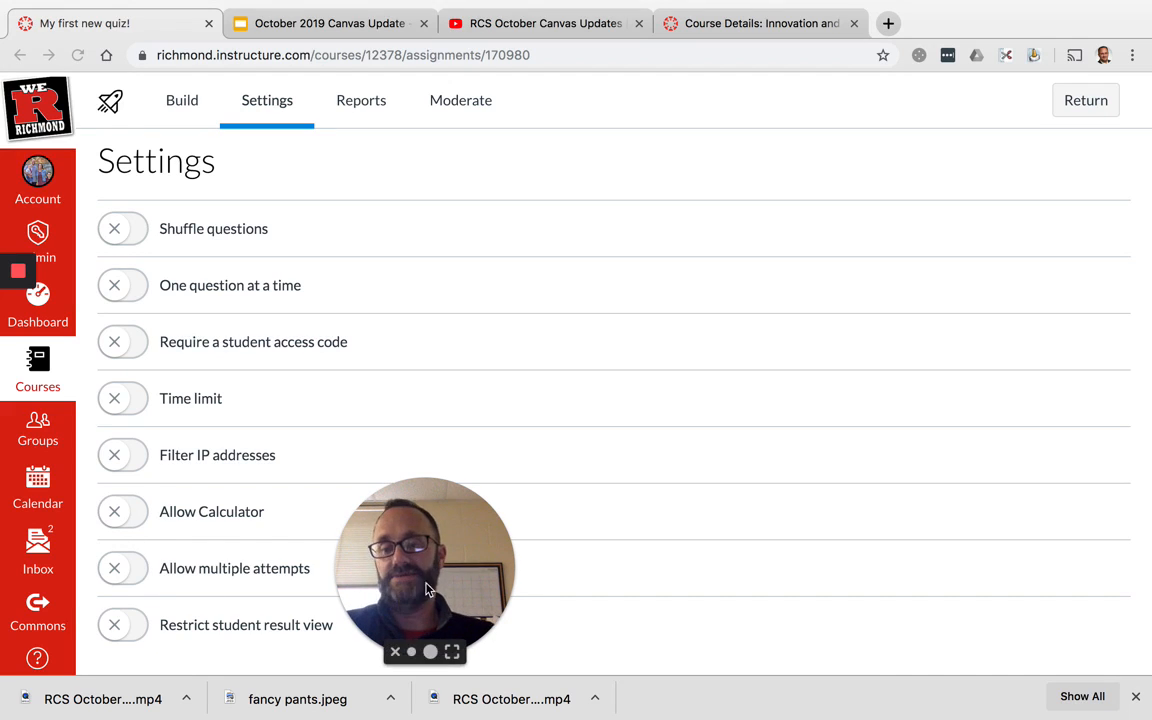
{"action": "left_click_drag", "start_coordinate": [428, 588], "coordinate": [590, 590]}
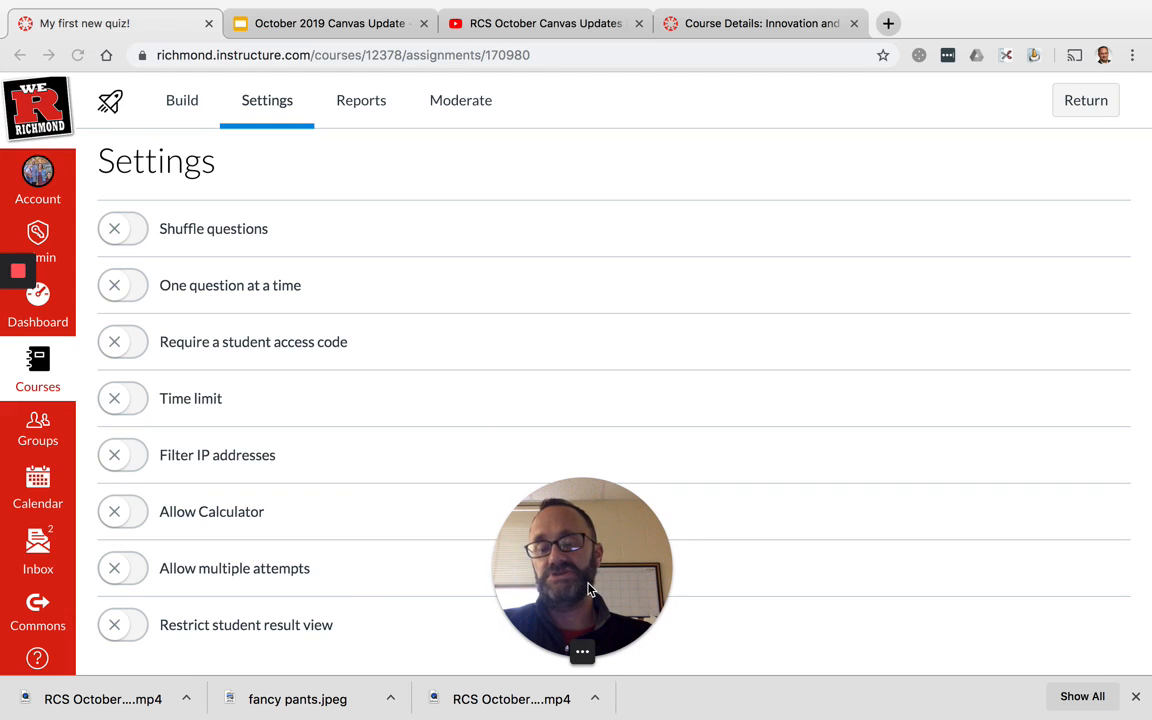
{"action": "left_click_drag", "start_coordinate": [590, 590], "coordinate": [170, 590]}
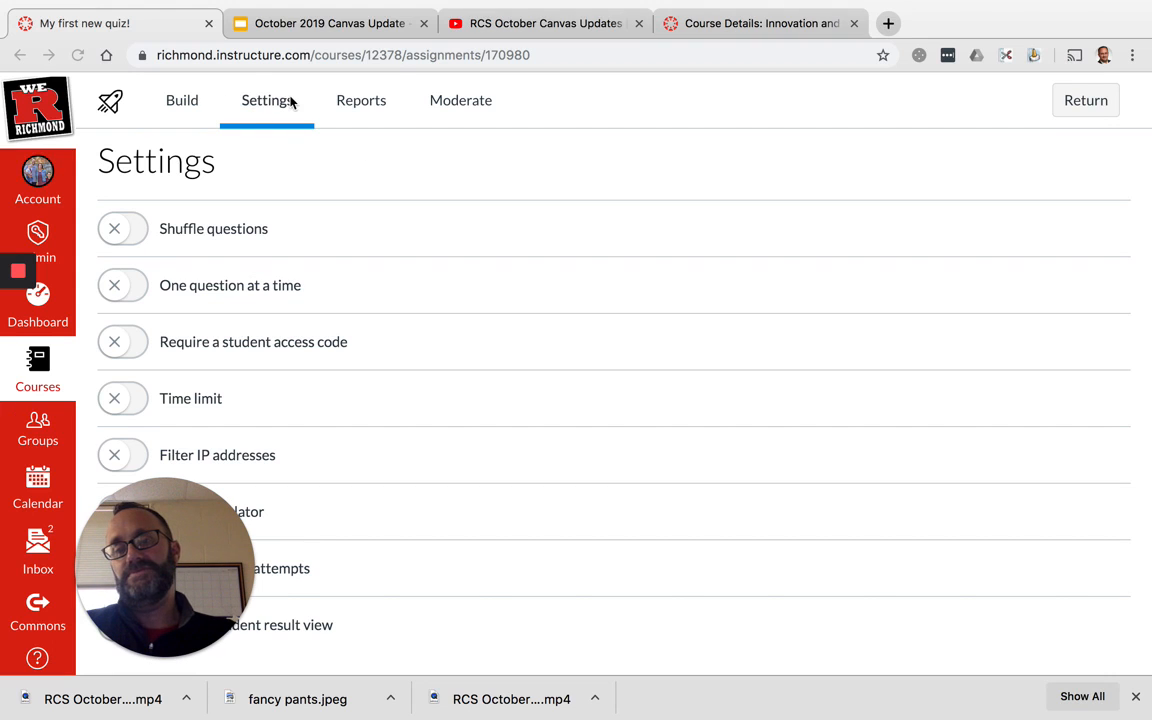
Step: Look at the quiz's Quiz and Item Analysis report and return to the reports overview
{"action": "left_click", "coordinate": [360, 106]}
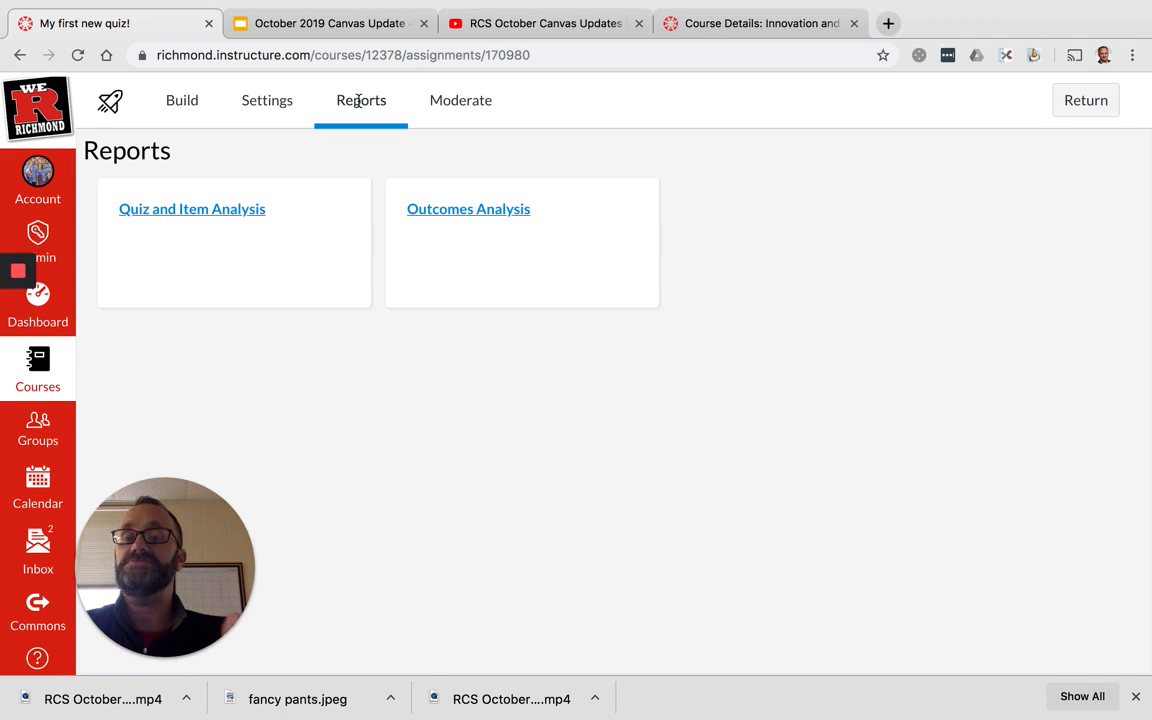
{"action": "left_click", "coordinate": [229, 212]}
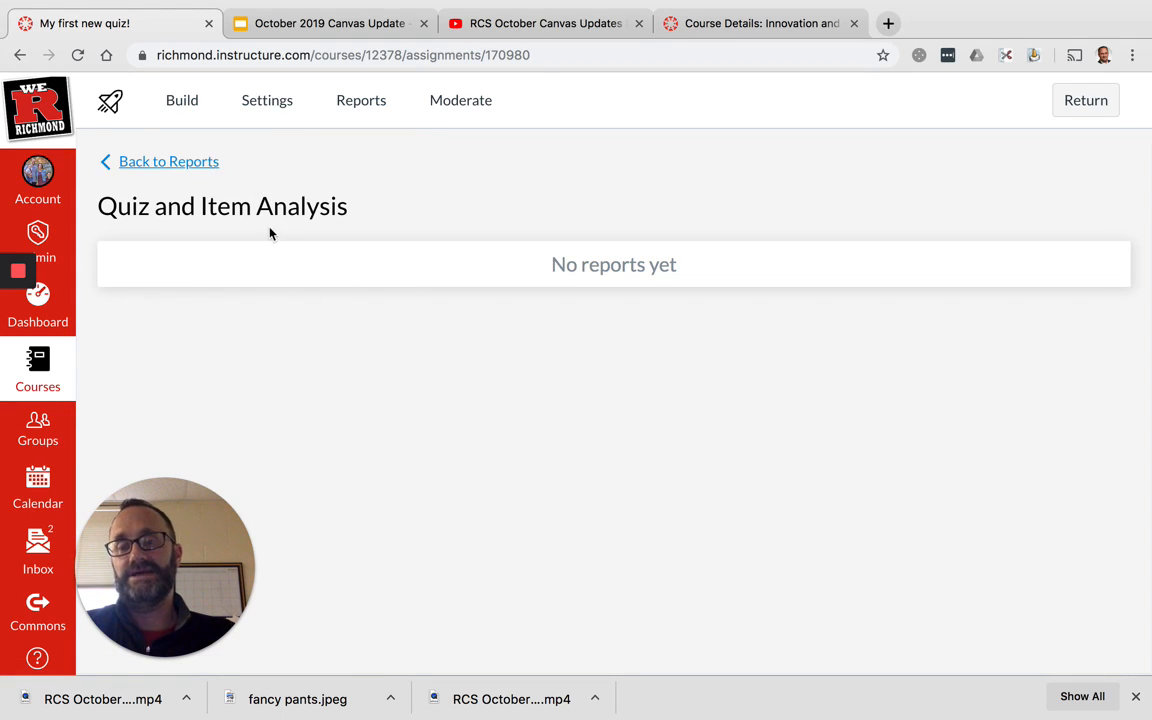
{"action": "left_click", "coordinate": [154, 162]}
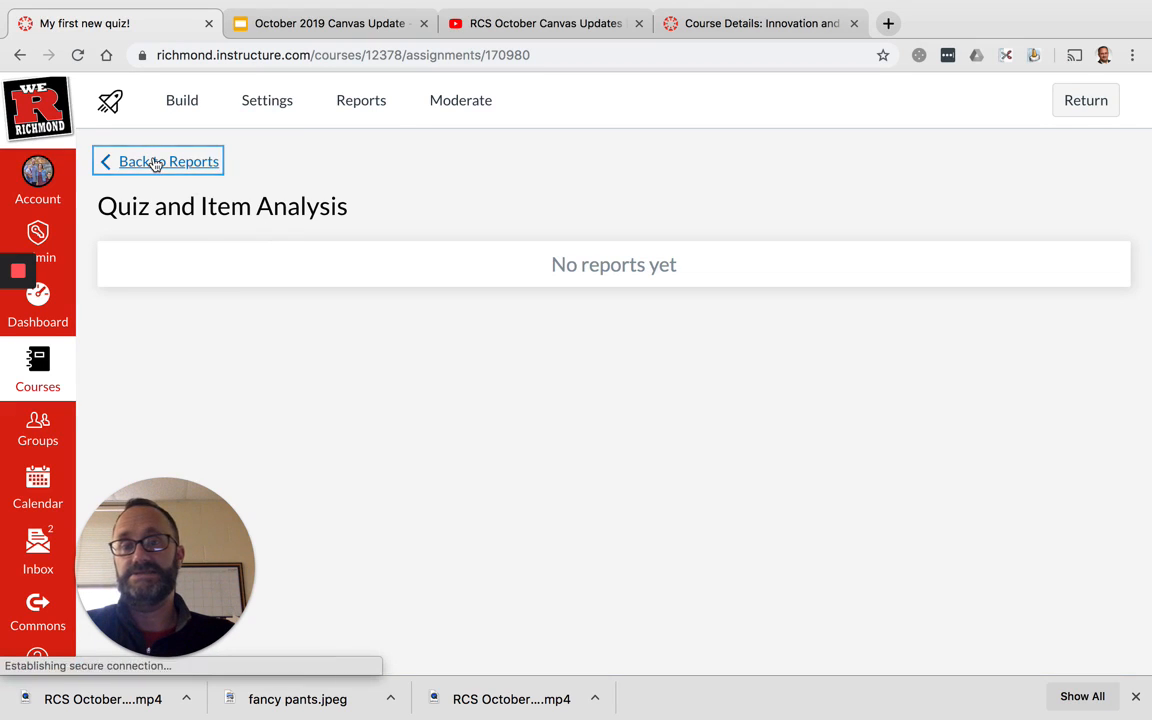
Step: Give the listed student a time accommodation with a time limit multiplier of 1.5 in the quiz moderation and save it
{"action": "left_click", "coordinate": [468, 104]}
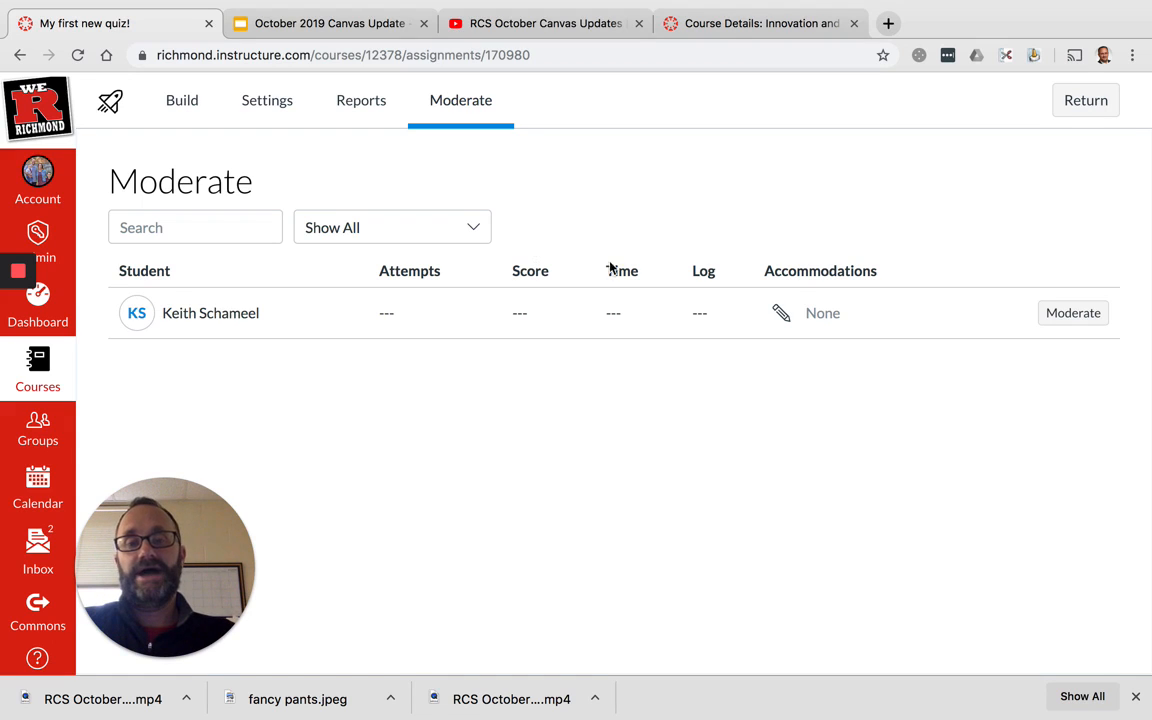
{"action": "left_click", "coordinate": [783, 315]}
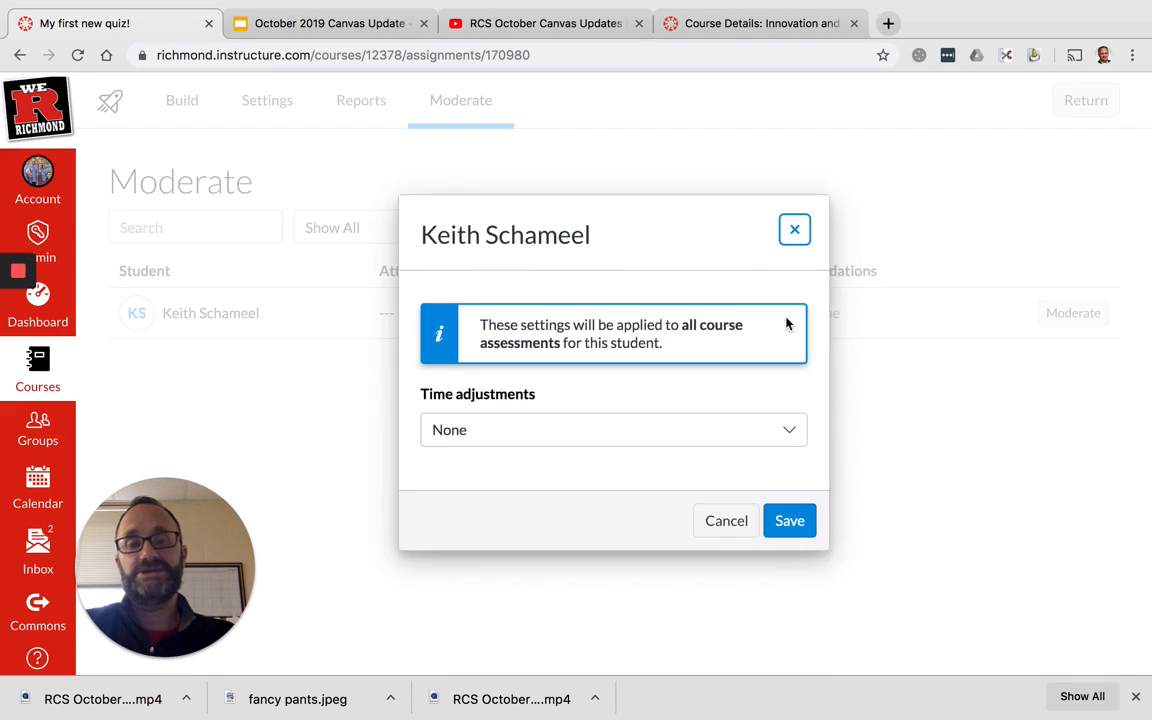
{"action": "left_click", "coordinate": [686, 440]}
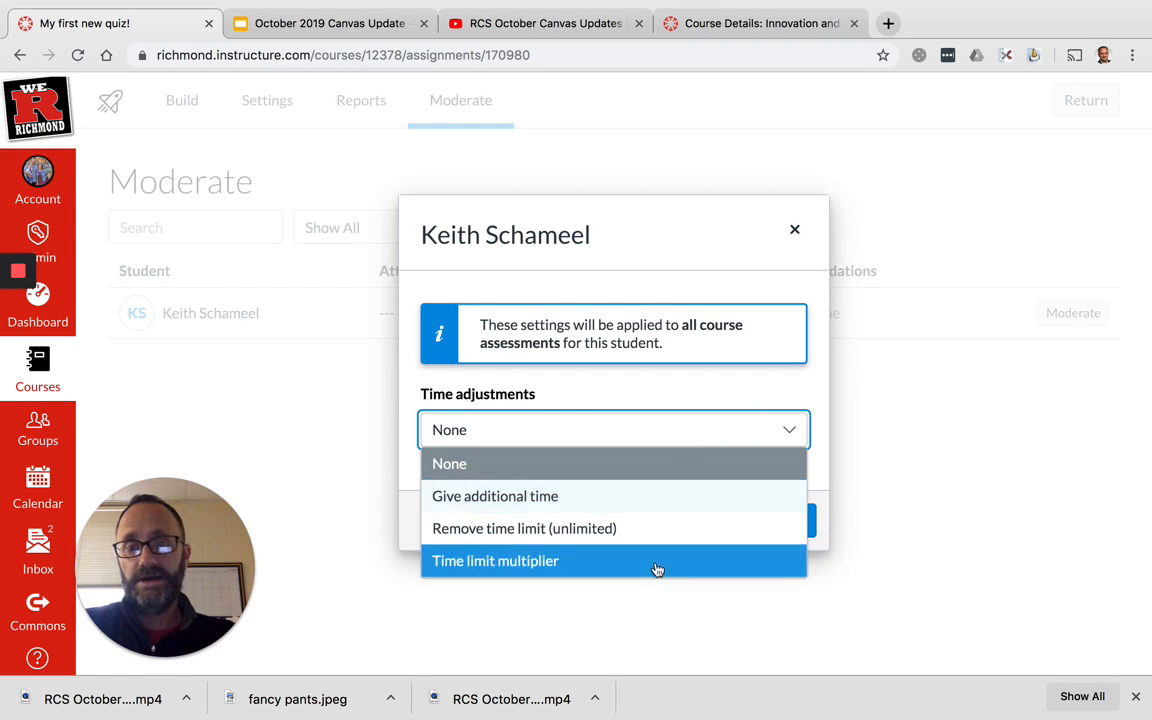
{"action": "left_click", "coordinate": [658, 562]}
{"action": "left_click", "coordinate": [677, 469]}
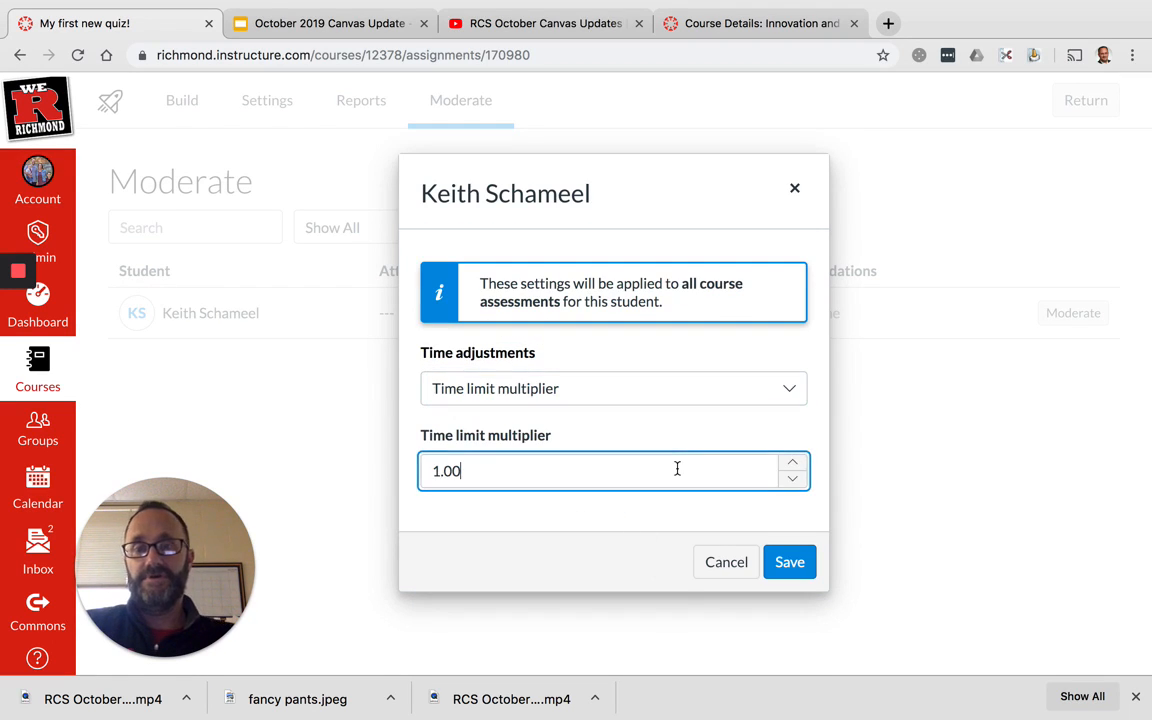
{"action": "key", "text": "BackSpace"}
{"action": "key", "text": "BackSpace"}
{"action": "type", "text": "5"}
{"action": "left_click", "coordinate": [790, 563]}
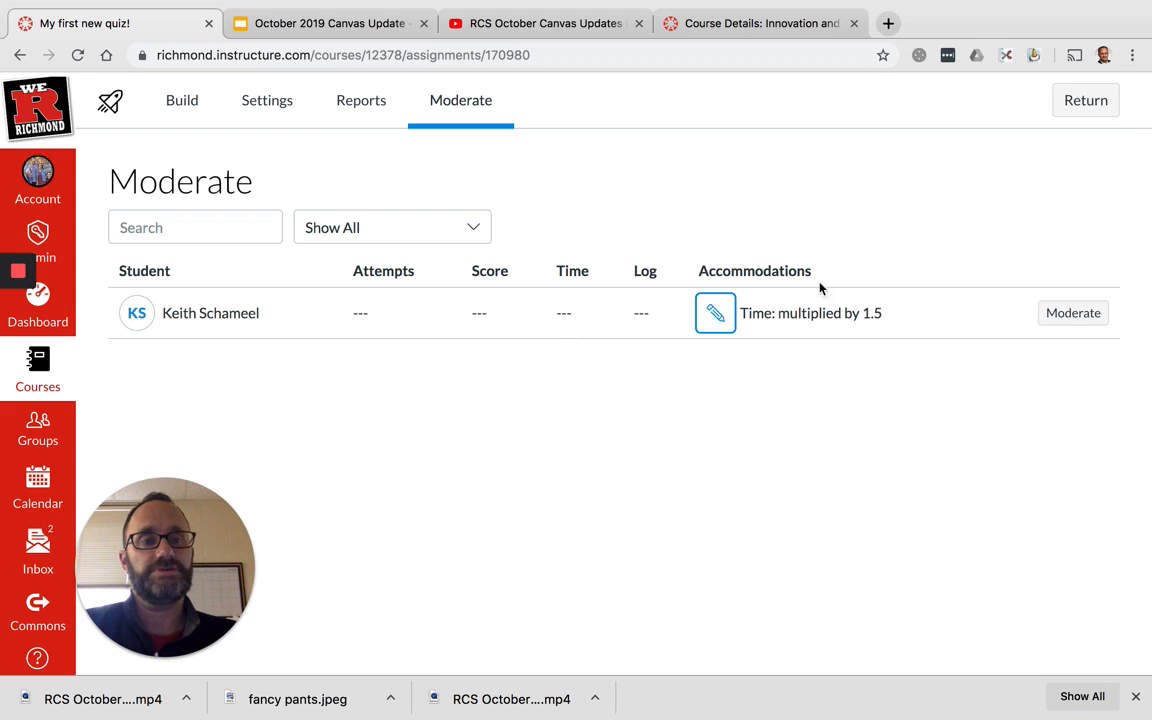
Step: Grant the student 2 additional attempts on this quiz, check the time adjustment options, and close the student's moderation settings
{"action": "left_click", "coordinate": [1068, 314]}
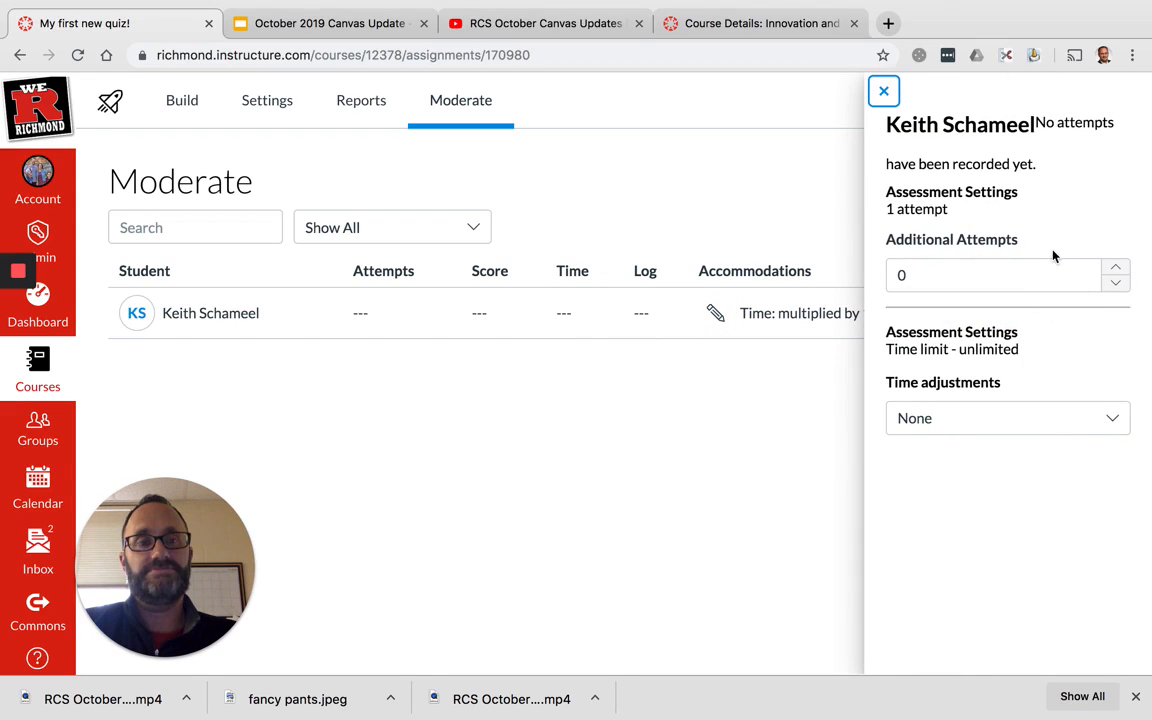
{"action": "left_click", "coordinate": [1118, 271]}
{"action": "left_click", "coordinate": [1118, 271]}
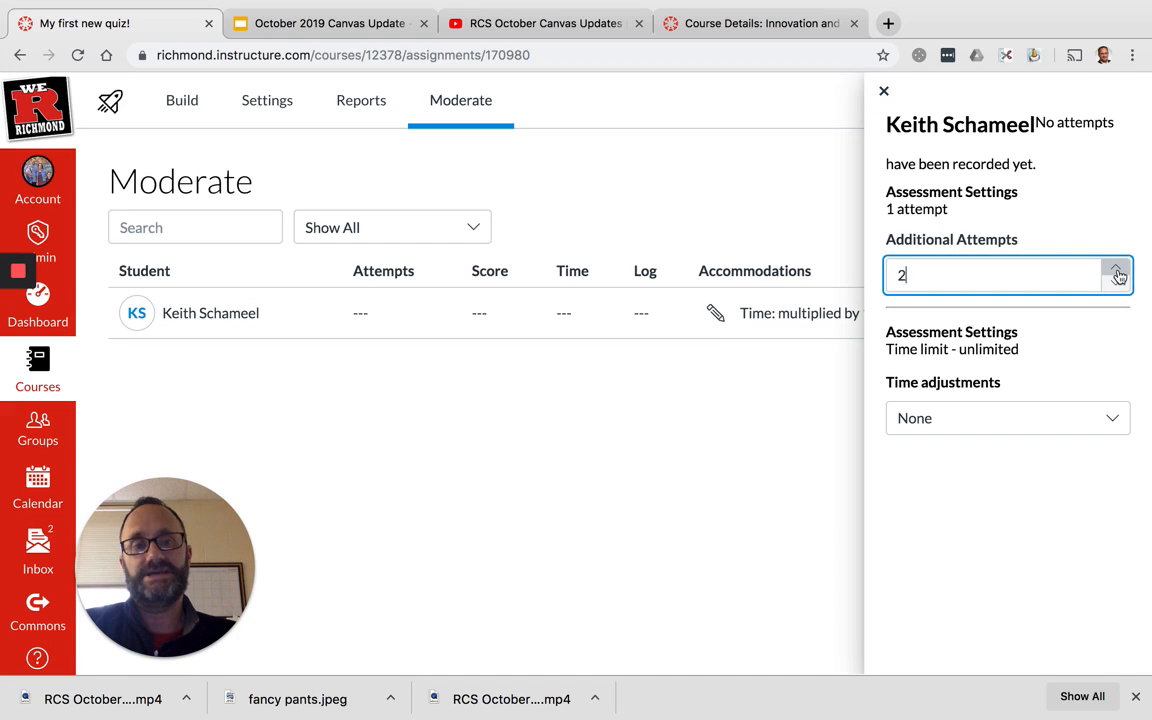
{"action": "left_click", "coordinate": [1080, 207]}
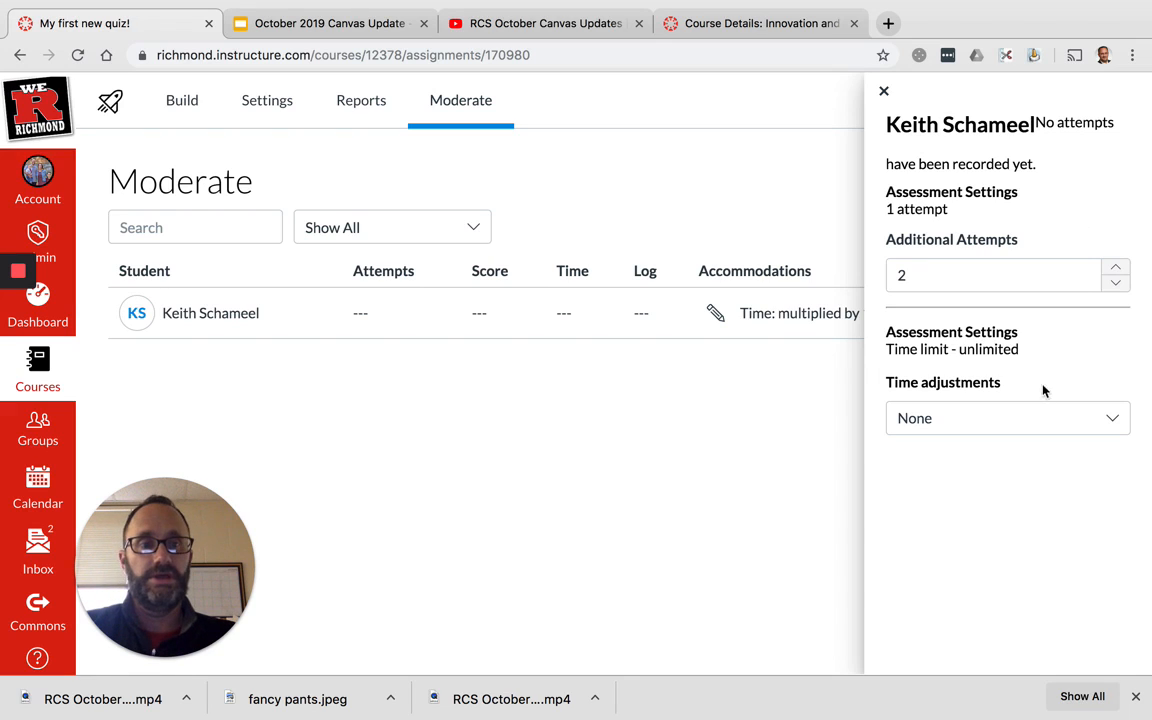
{"action": "left_click", "coordinate": [1050, 432]}
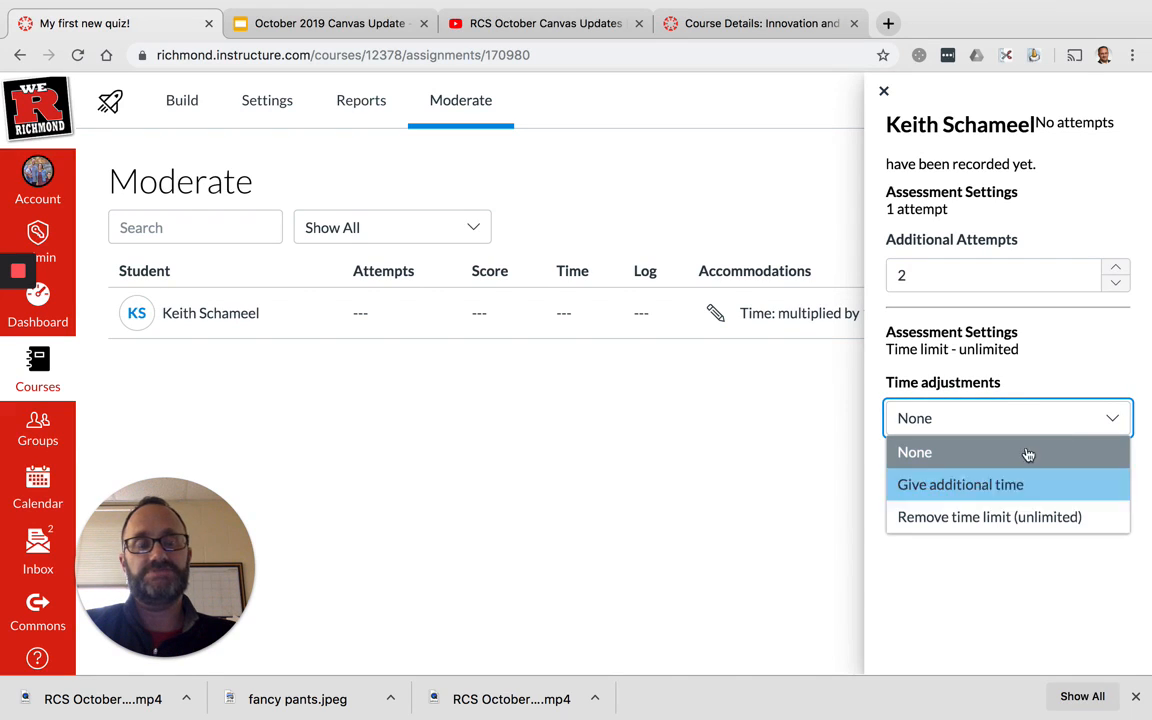
{"action": "left_click", "coordinate": [882, 92]}
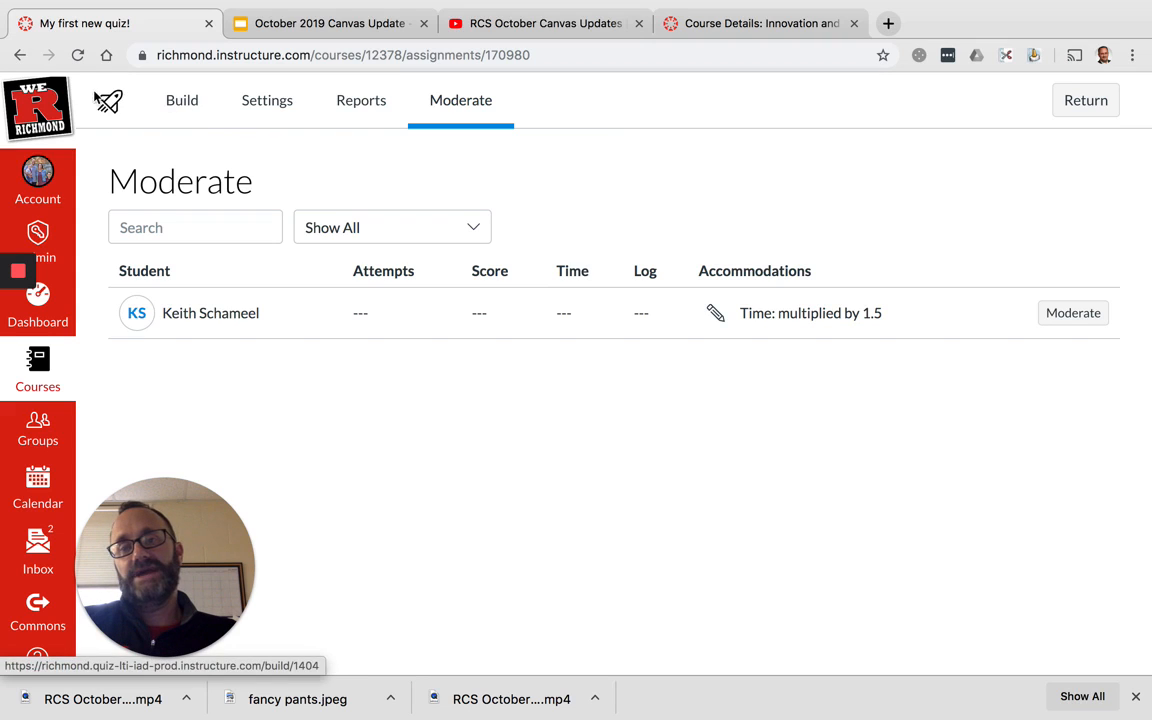
Step: Return to building the quiz, look at the Import Content options for QTI files, and close them without importing
{"action": "left_click", "coordinate": [182, 104]}
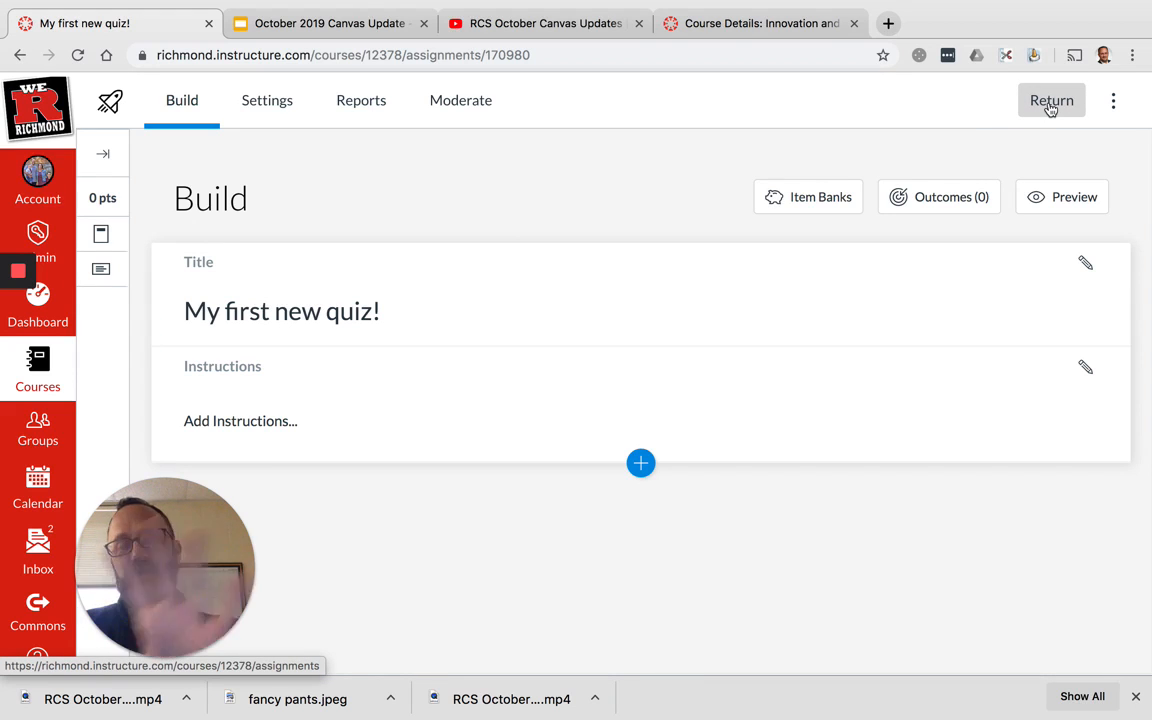
{"action": "left_click", "coordinate": [1116, 114]}
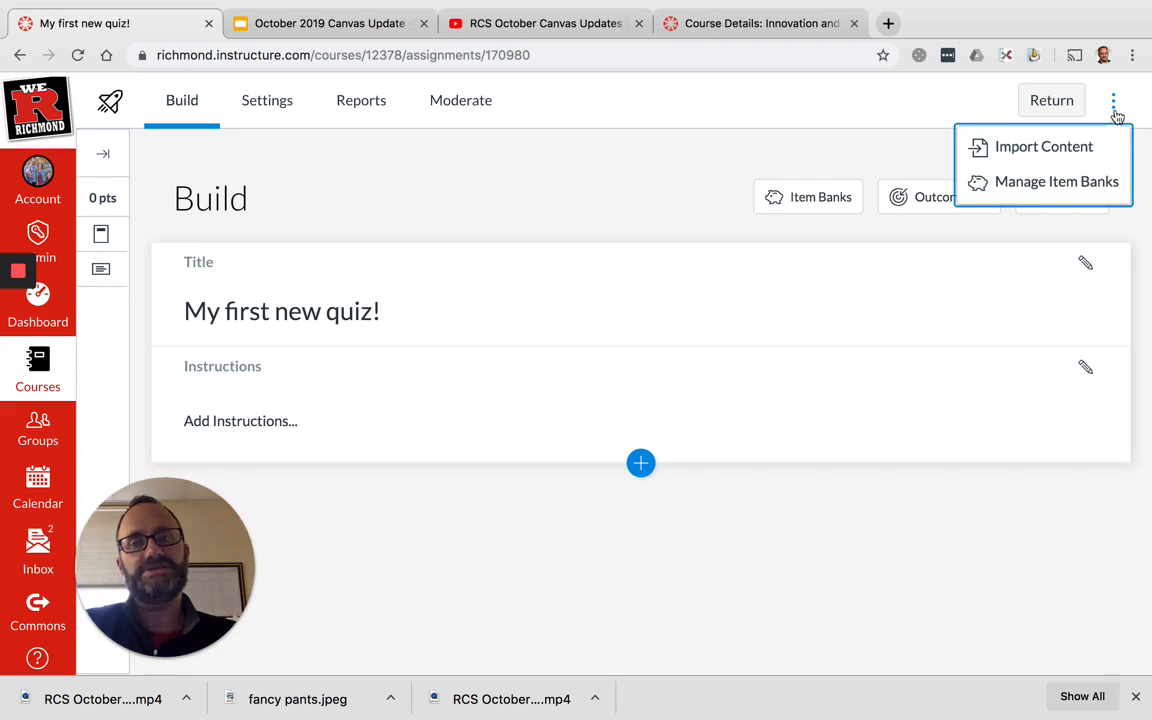
{"action": "left_click", "coordinate": [1077, 158]}
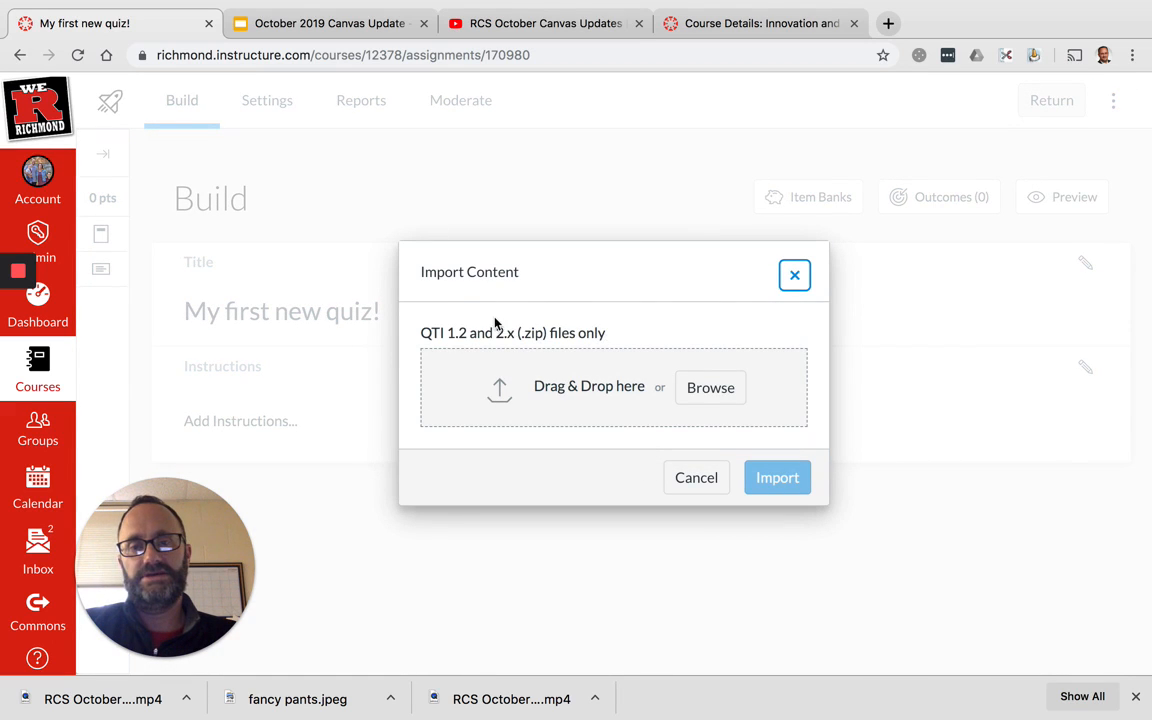
{"action": "left_click", "coordinate": [794, 277]}
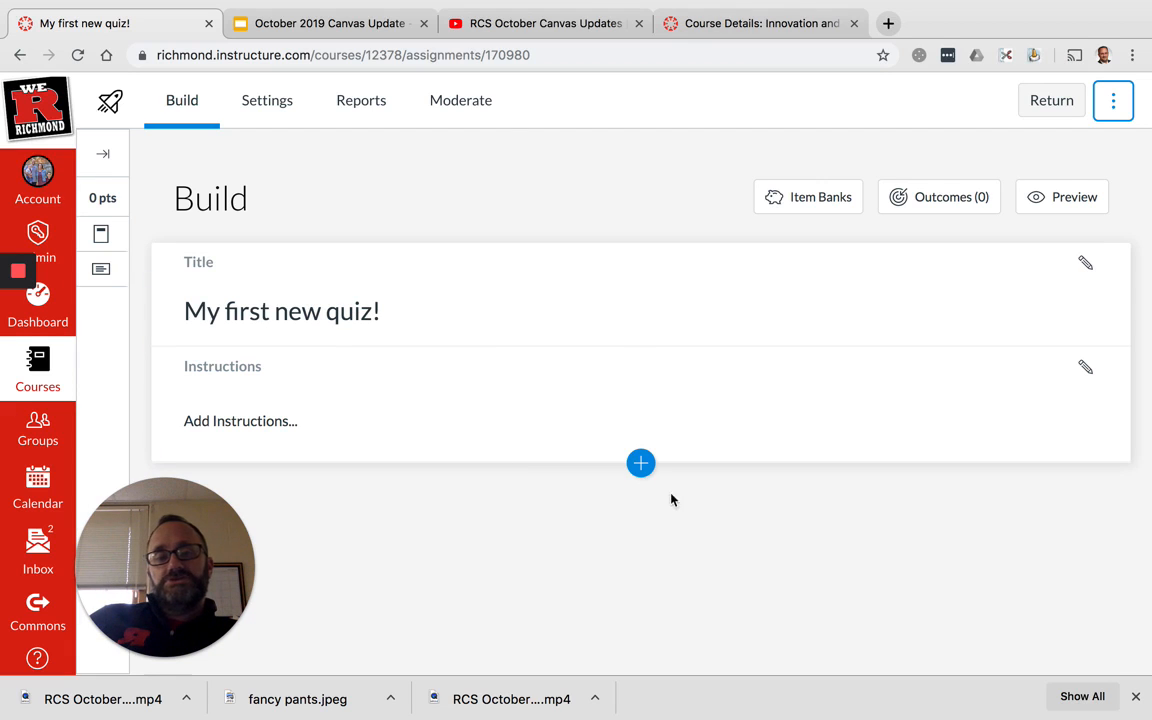
Step: Add a Fill in the Blank question below the quiz instructions
{"action": "left_click", "coordinate": [641, 463]}
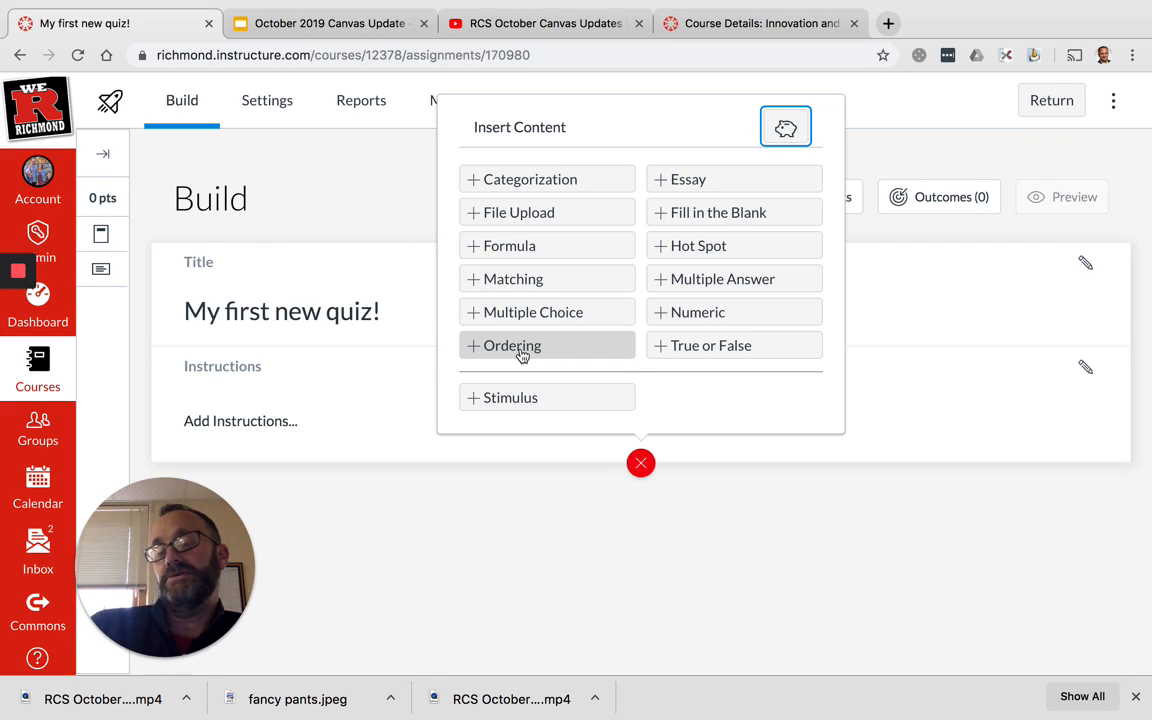
{"action": "left_click", "coordinate": [706, 213]}
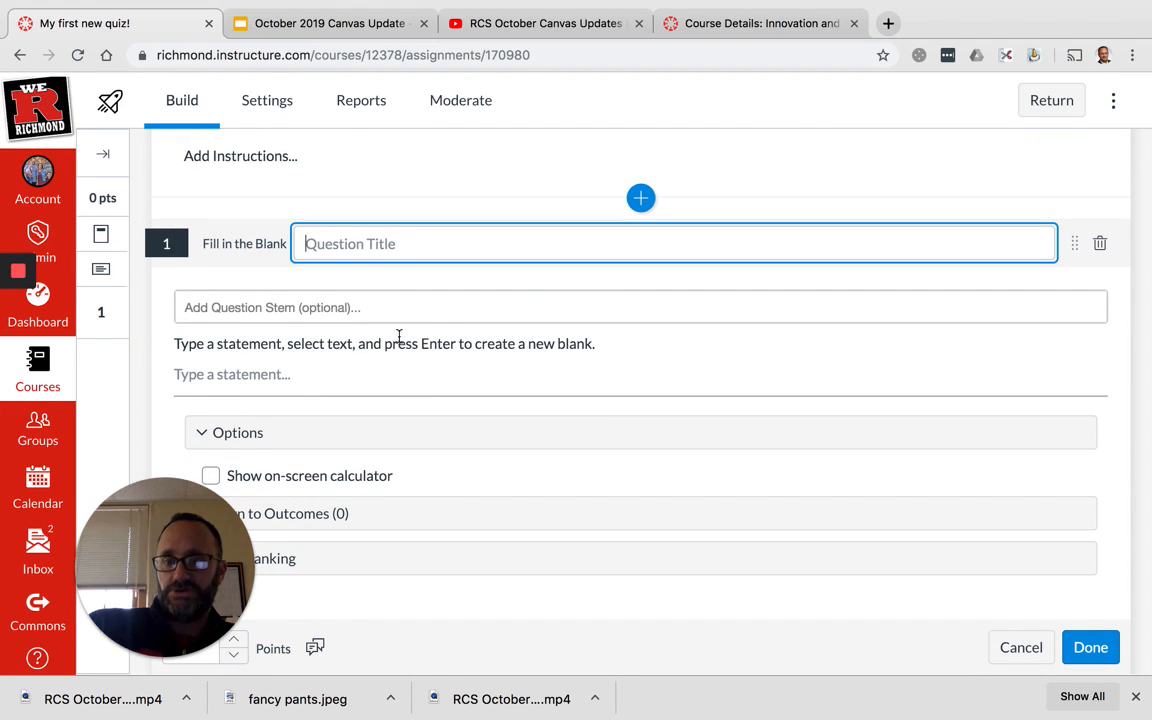
{"action": "left_click", "coordinate": [362, 309]}
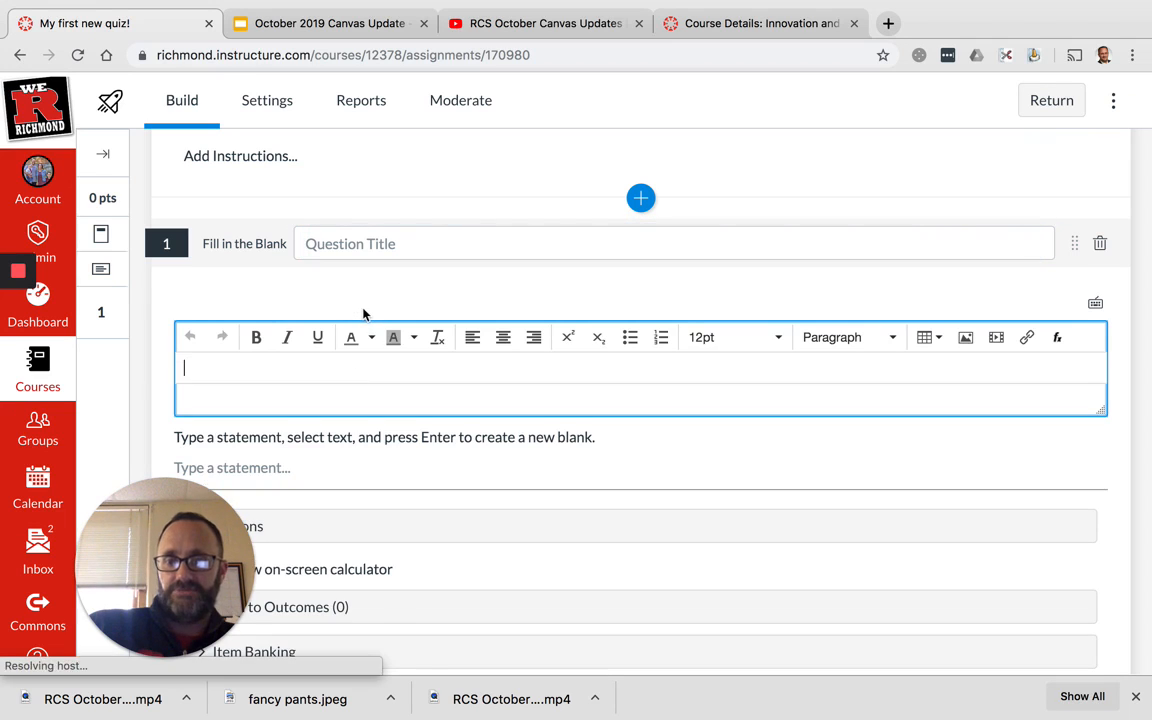
{"action": "type", "text": "THe op"}
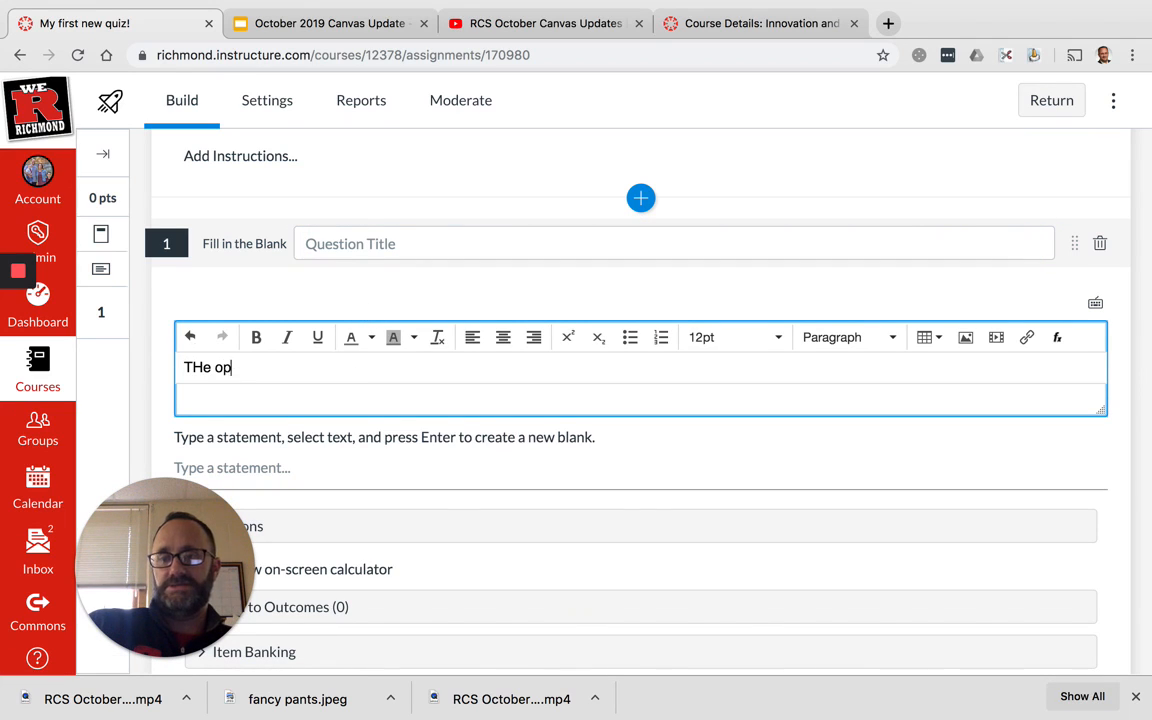
{"action": "key", "text": "BackSpace"}
{"action": "key", "text": "BackSpace"}
{"action": "key", "text": "BackSpace"}
{"action": "key", "text": "BackSpace"}
{"action": "key", "text": "BackSpace"}
{"action": "type", "text": "he oppos"}
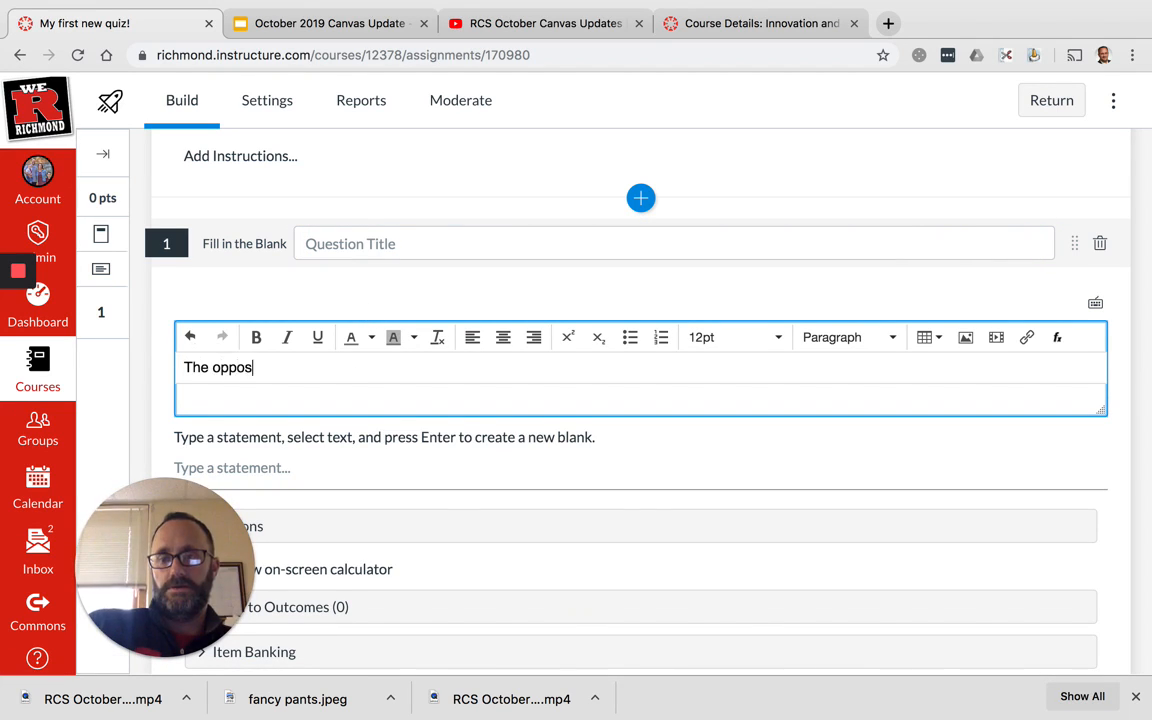
{"action": "type", "text": "titi"}
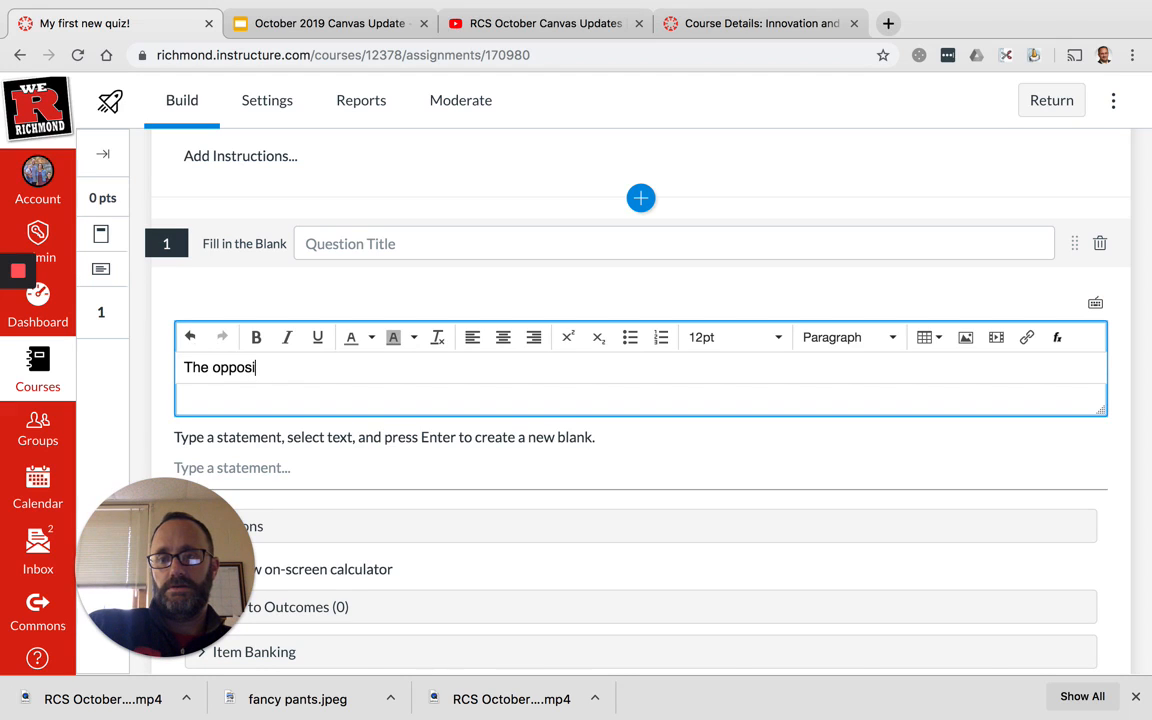
{"action": "type", "text": "te of hot "}
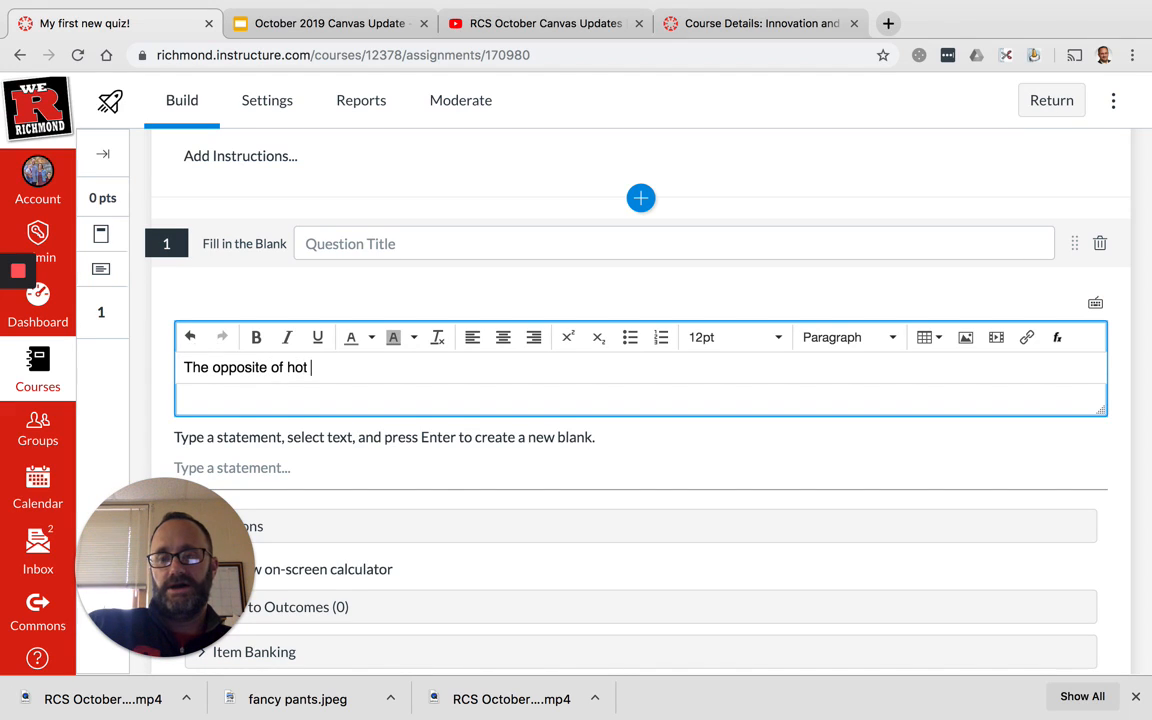
{"action": "type", "text": "is co"}
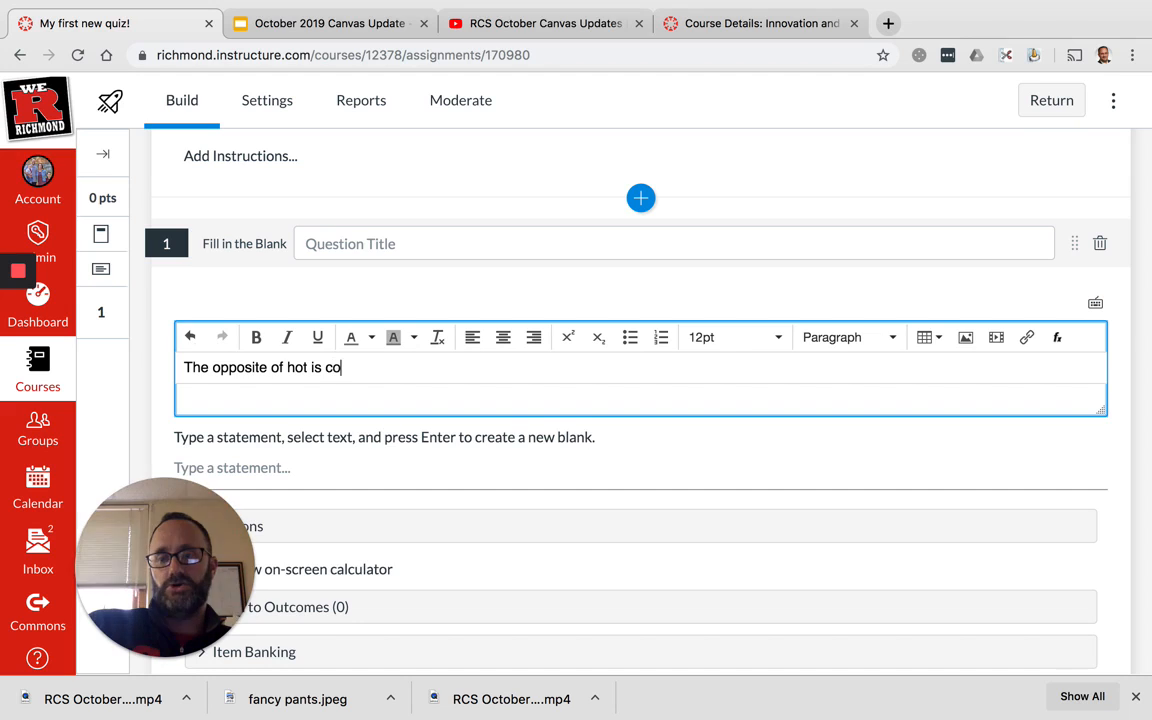
{"action": "type", "text": "ld."}
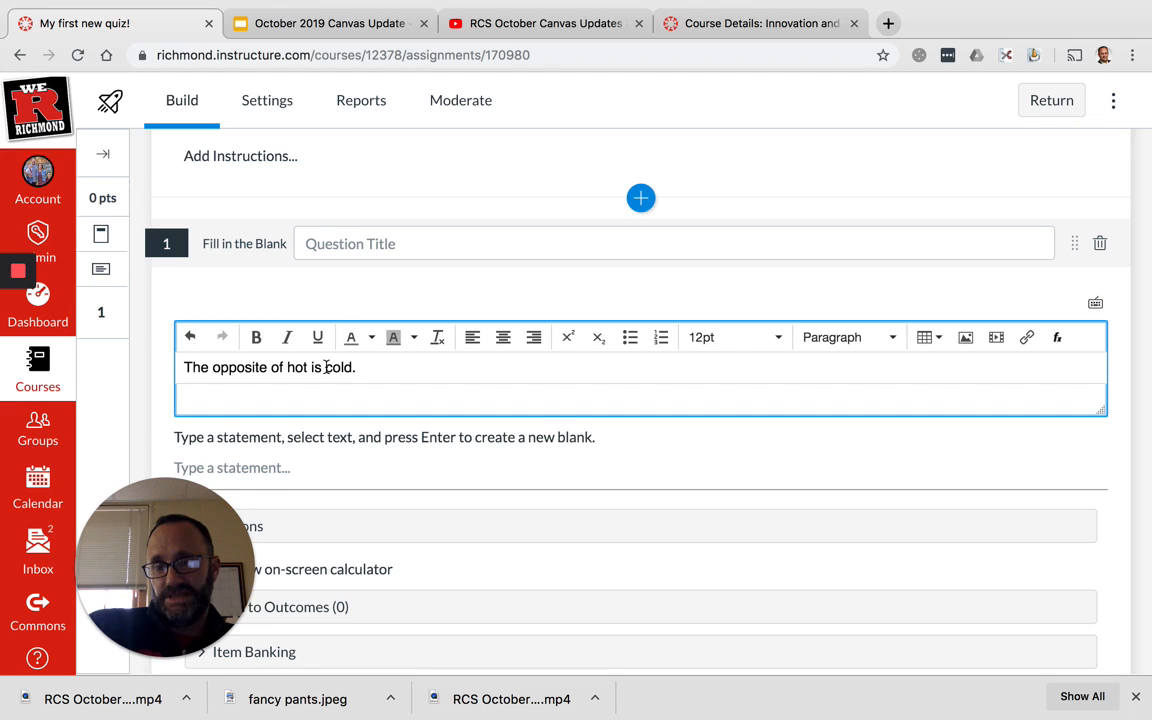
{"action": "left_click_drag", "start_coordinate": [325, 367], "coordinate": [352, 367]}
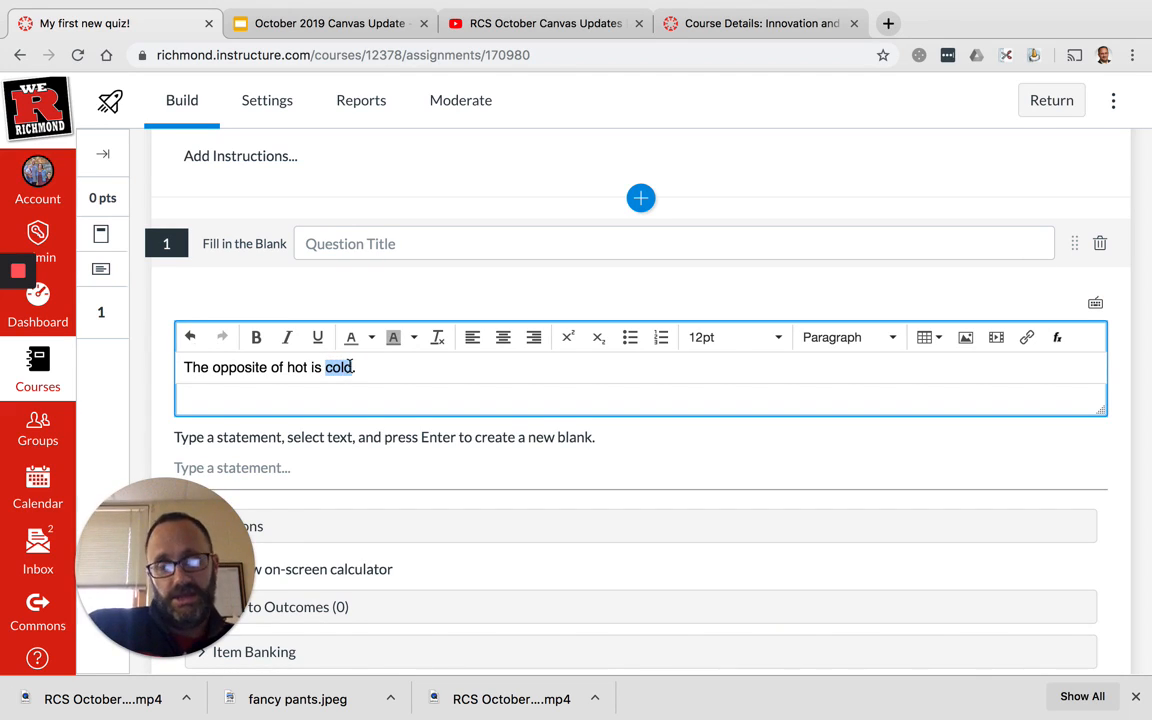
{"action": "key", "text": "Return"}
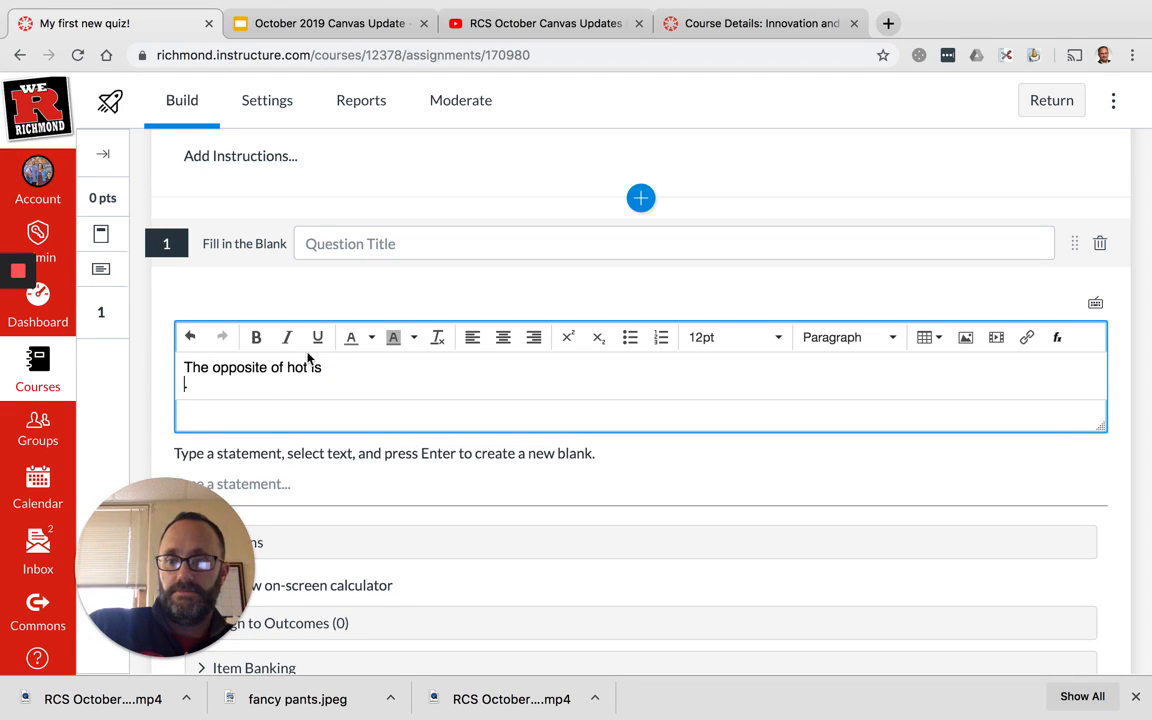
{"action": "key", "text": "BackSpace"}
{"action": "key", "text": "BackSpace"}
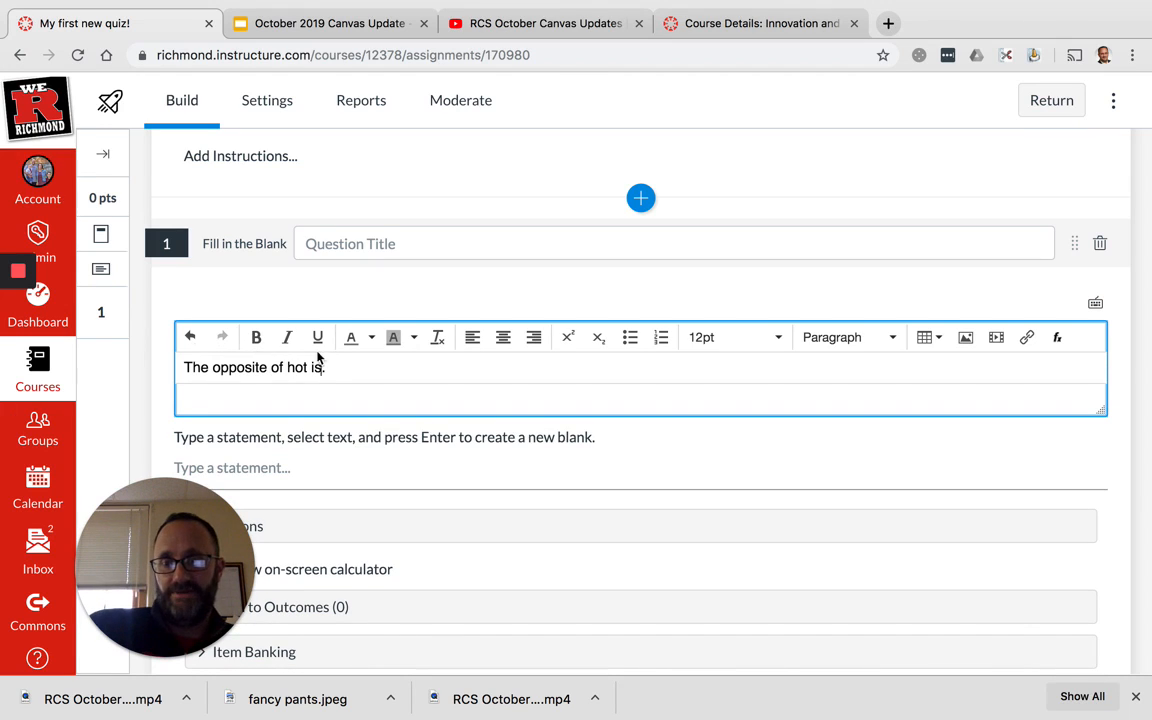
{"action": "left_click_drag", "start_coordinate": [337, 368], "coordinate": [72, 360]}
{"action": "key", "text": "BackSpace"}
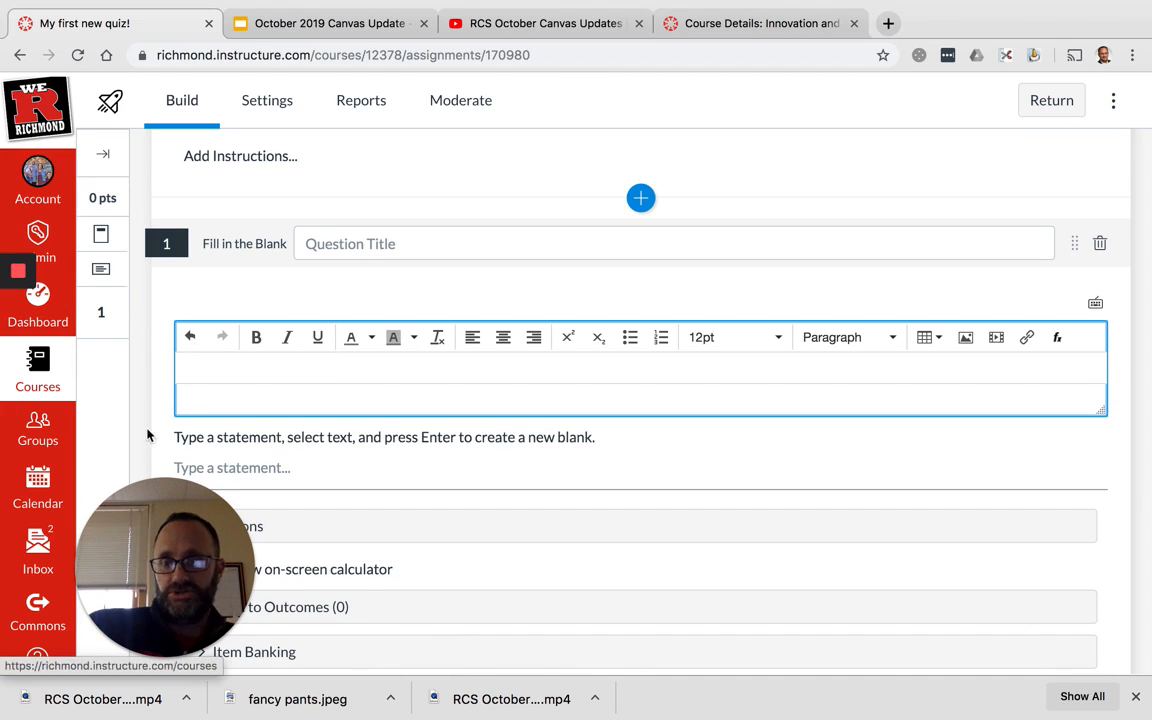
Step: Enter the fill-in statement "The opposite of hot is cold." and turn the word "cold" into a blank
{"action": "scroll", "coordinate": [236, 465], "scroll_direction": "down", "scroll_amount": 1}
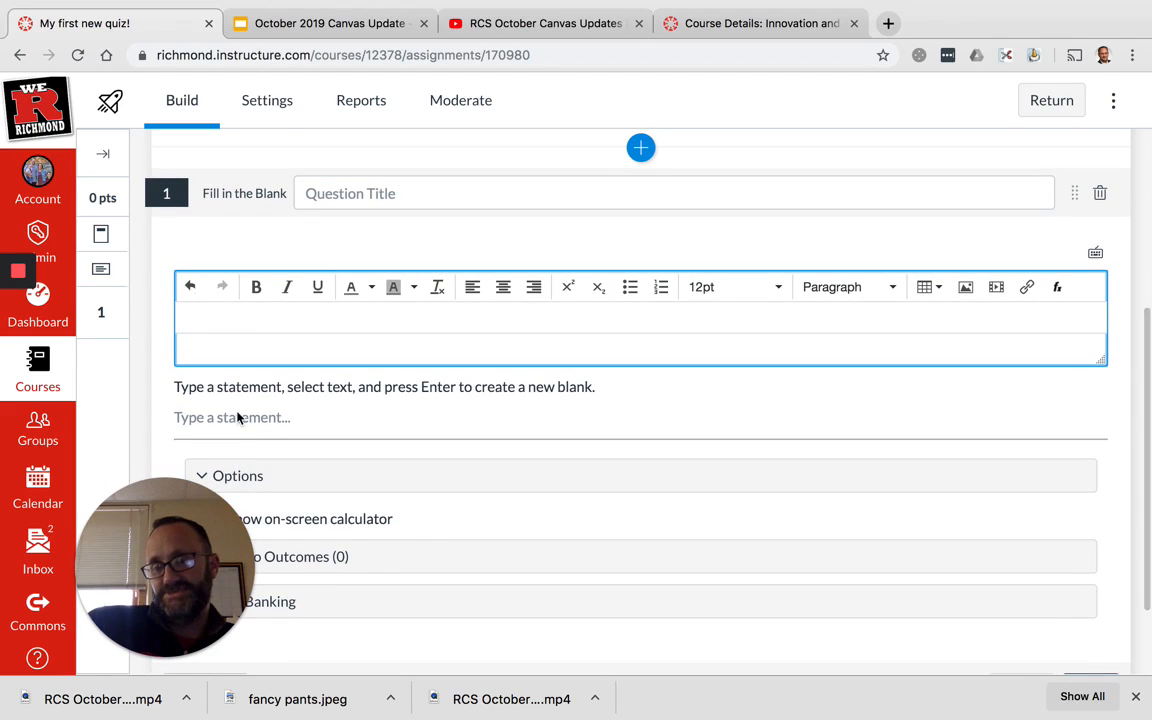
{"action": "left_click", "coordinate": [237, 414]}
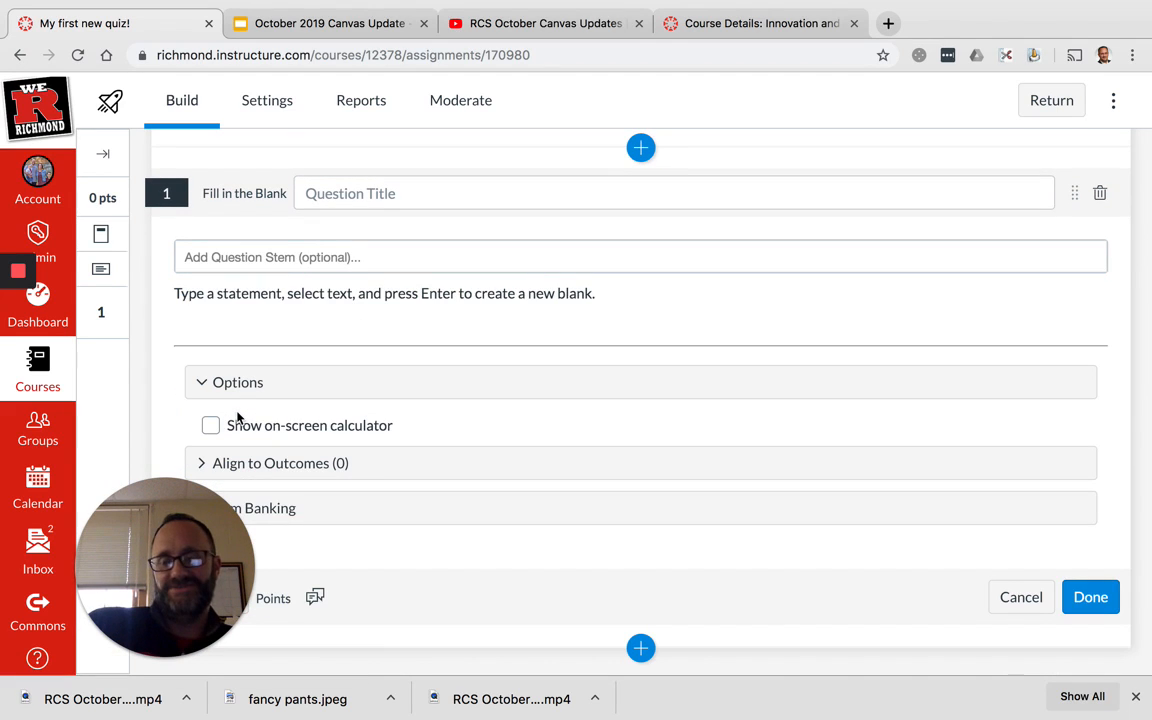
{"action": "type", "text": "THi"}
{"action": "key", "text": "BackSpace"}
{"action": "key", "text": "BackSpace"}
{"action": "type", "text": "he"}
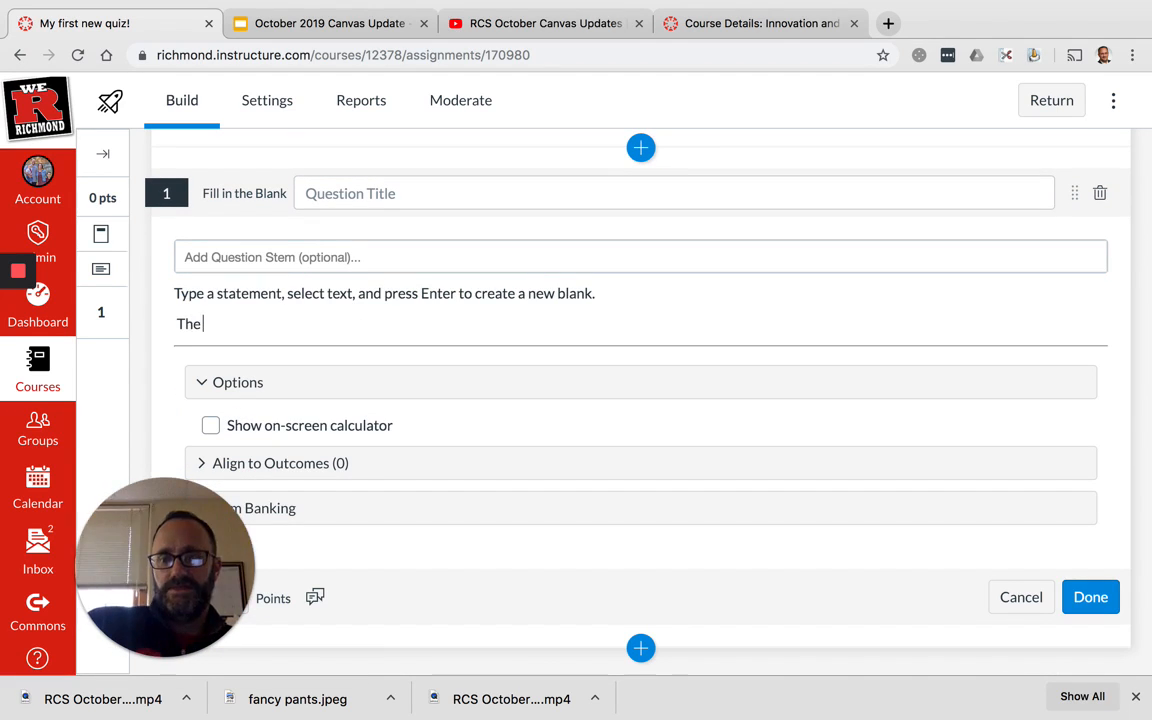
{"action": "type", "text": " opposite of"}
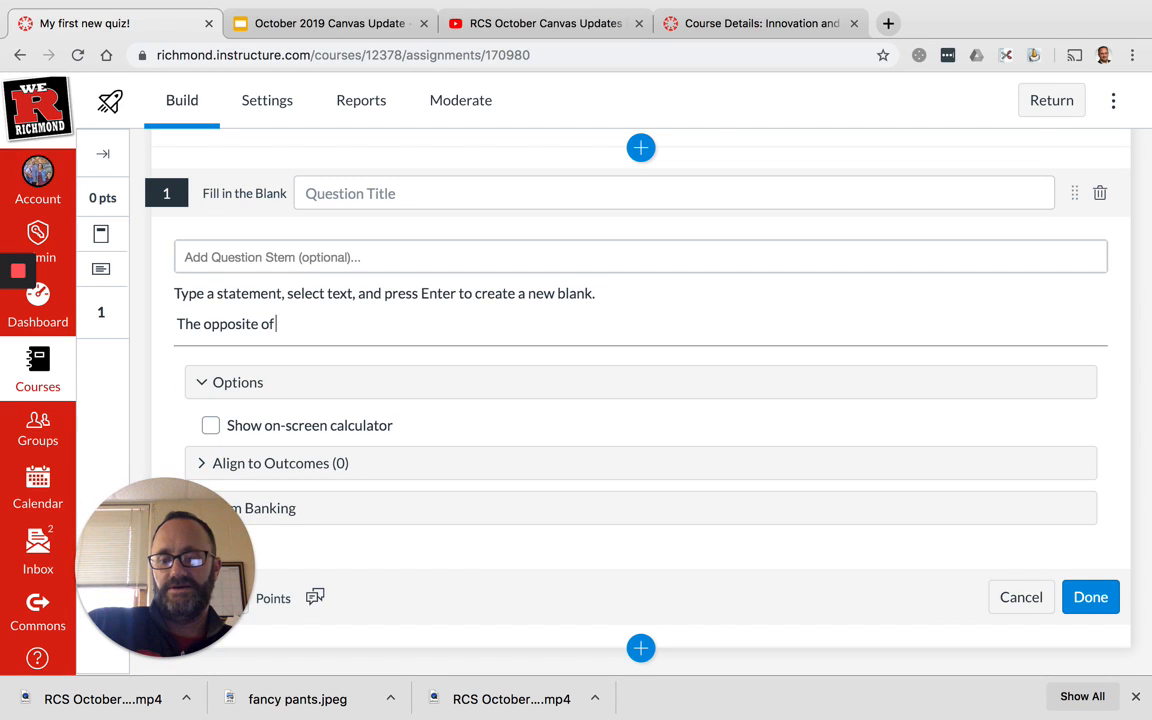
{"action": "type", "text": " hot is cold."}
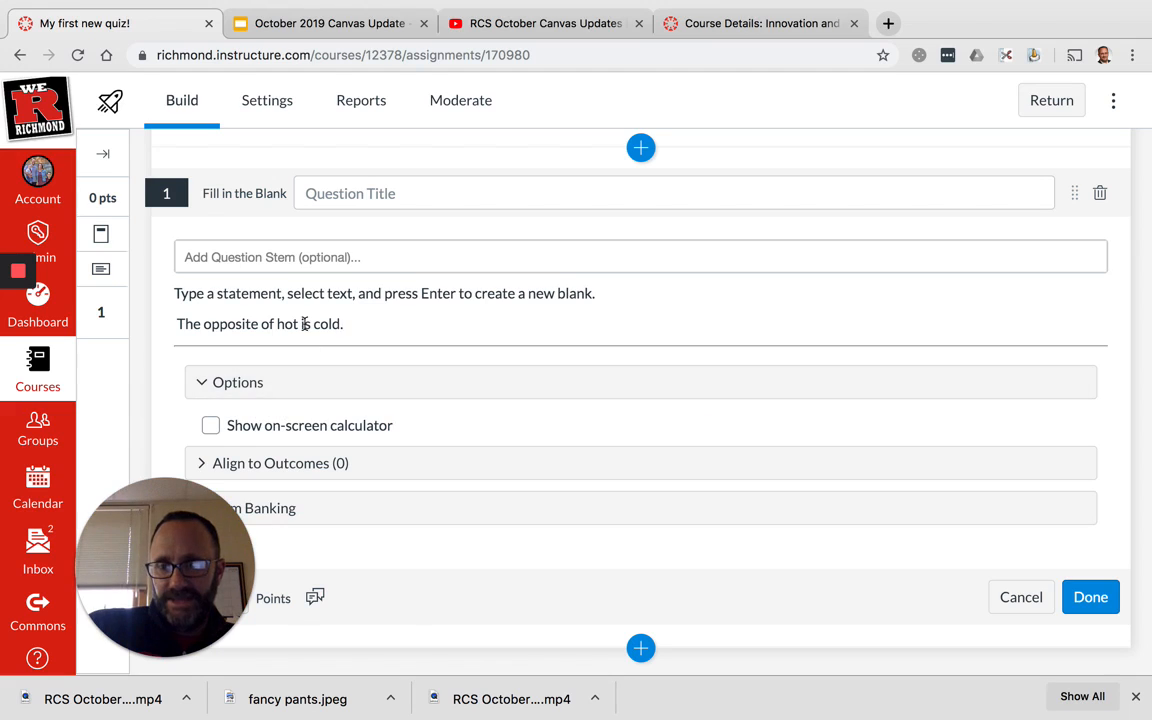
{"action": "left_click_drag", "start_coordinate": [313, 324], "coordinate": [340, 324]}
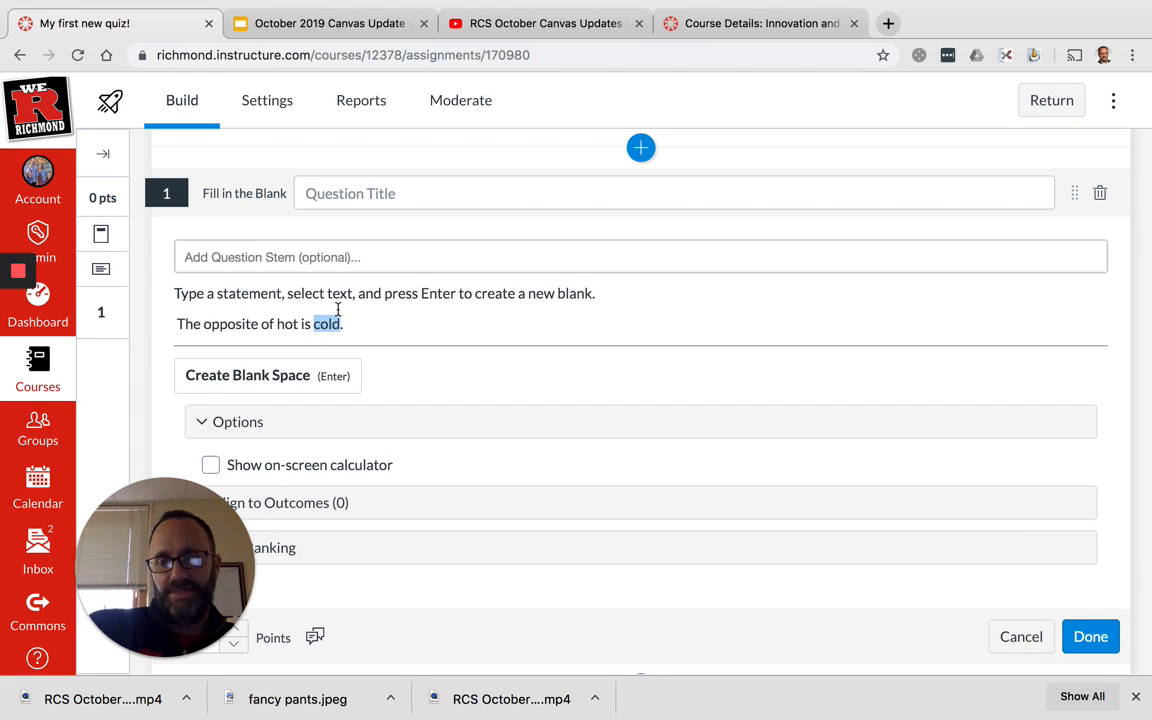
{"action": "key", "text": "Return"}
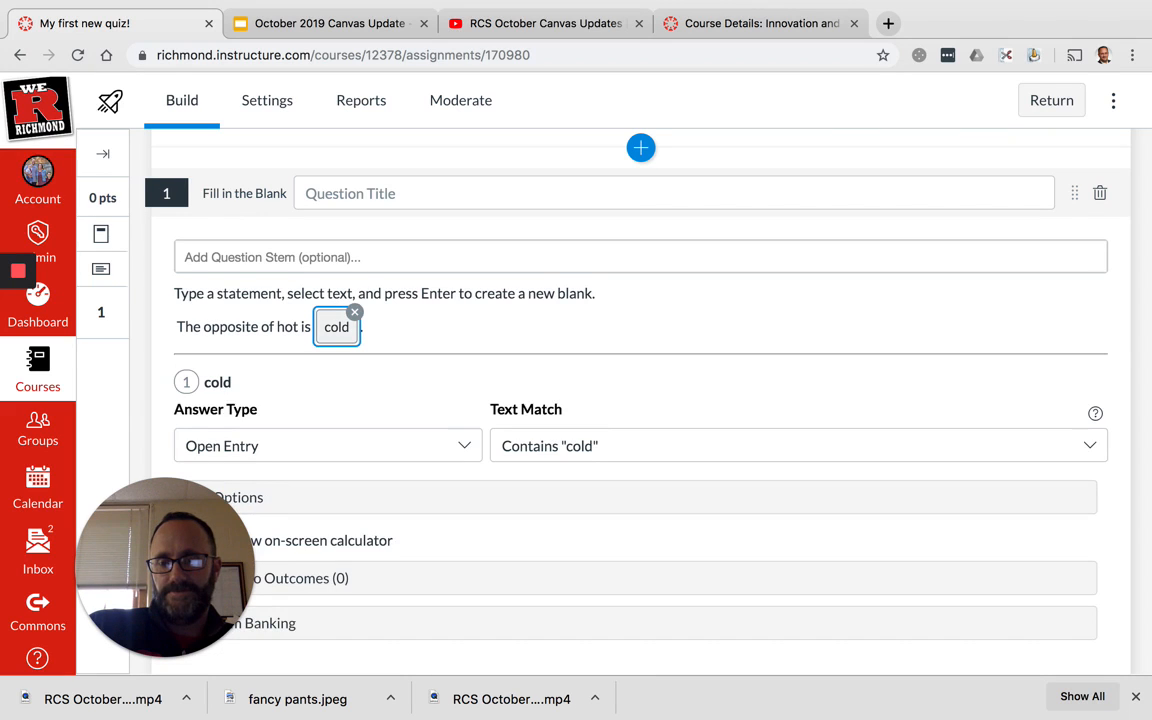
Step: Try the Close Enough text match for the "cold" blank, toggling Spelling Only (Ignore Case) on and off, and try Exact Match
{"action": "scroll", "coordinate": [352, 392], "scroll_direction": "down", "scroll_amount": 1}
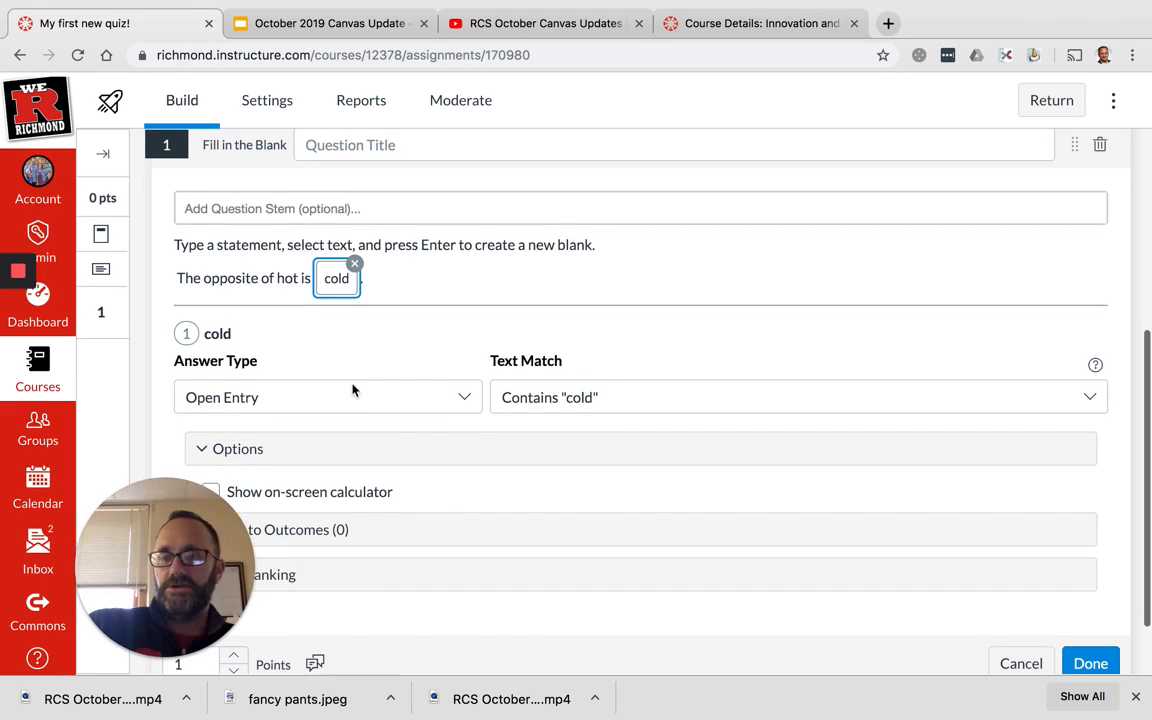
{"action": "scroll", "coordinate": [368, 358], "scroll_direction": "down", "scroll_amount": 1}
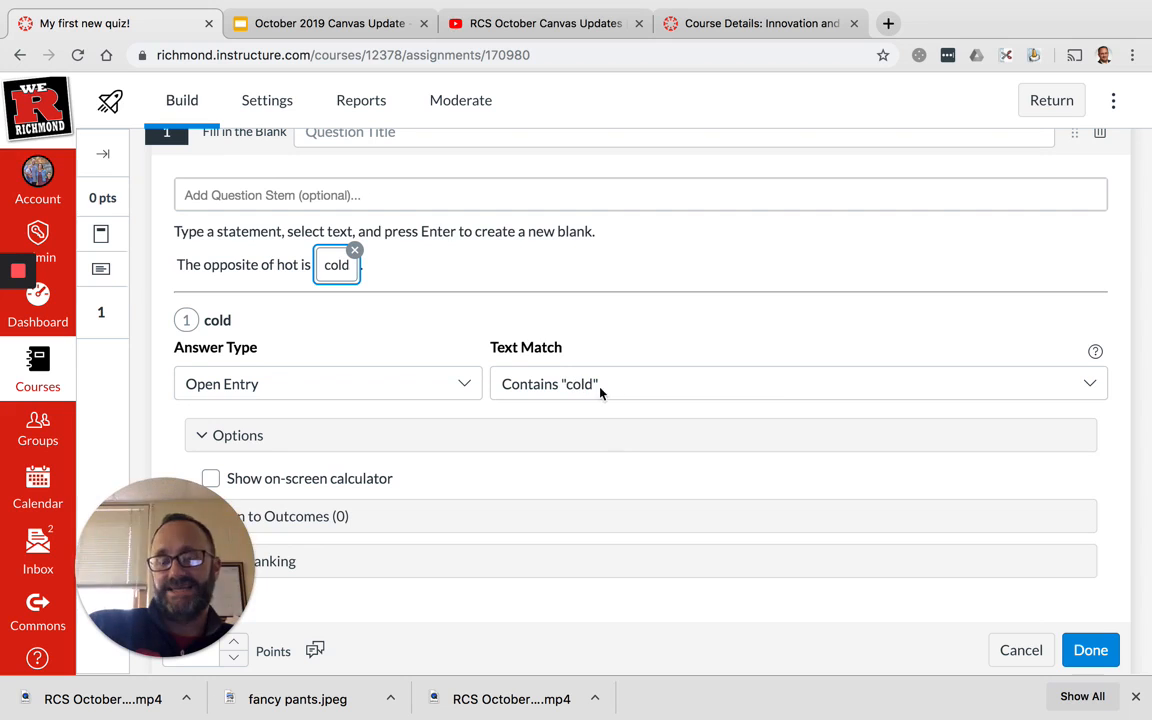
{"action": "left_click", "coordinate": [716, 396]}
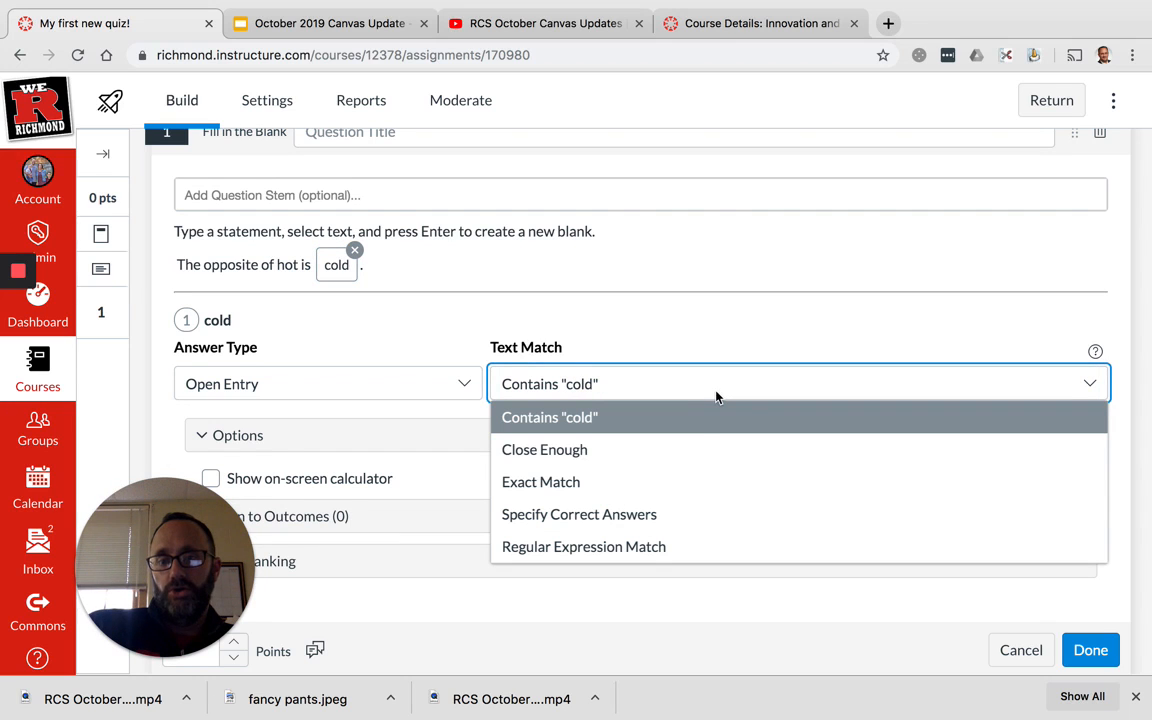
{"action": "left_click", "coordinate": [697, 450]}
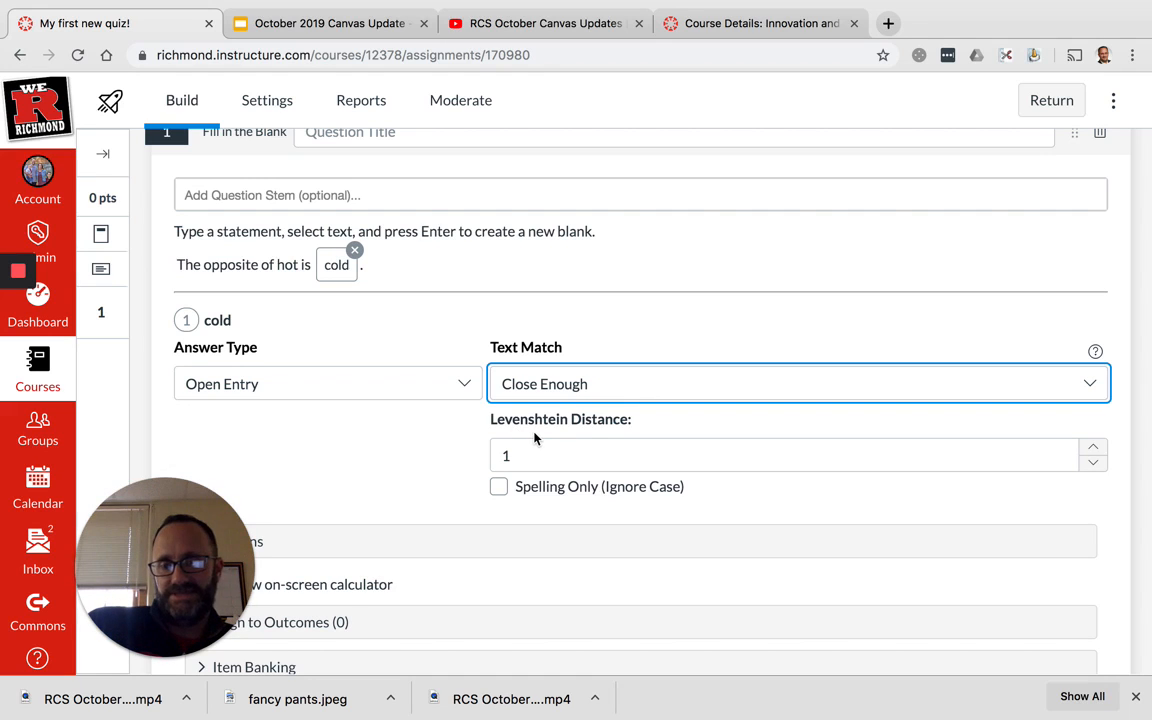
{"action": "left_click", "coordinate": [499, 487]}
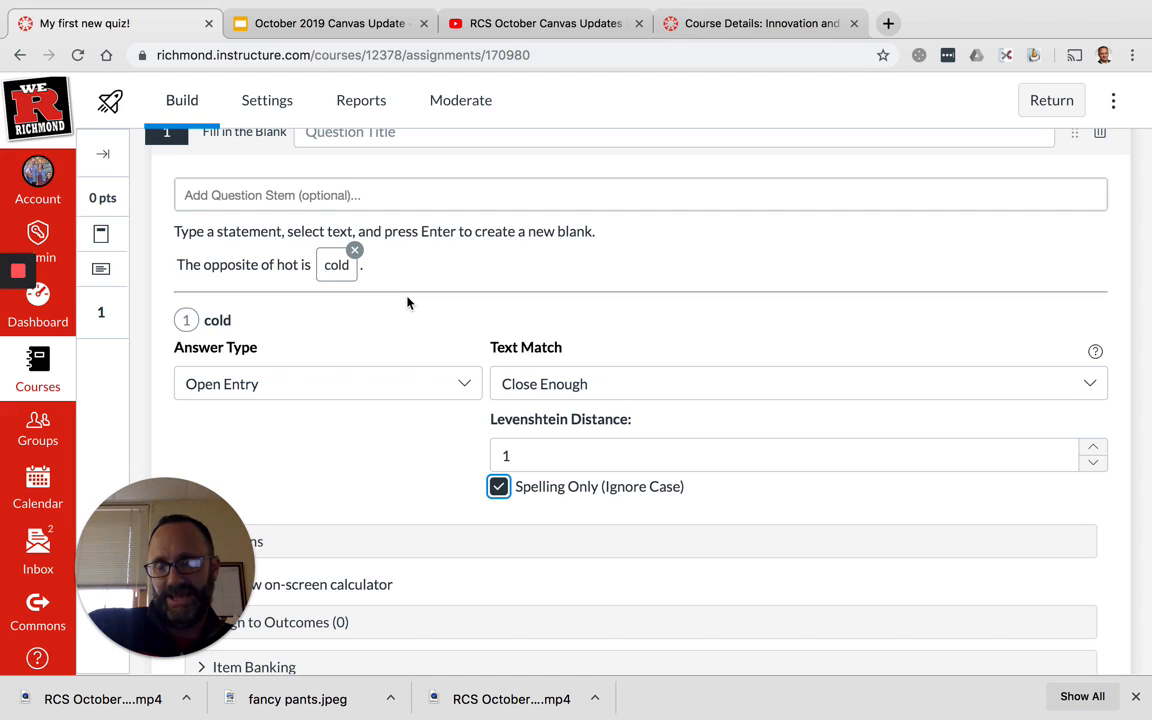
{"action": "left_click", "coordinate": [499, 487]}
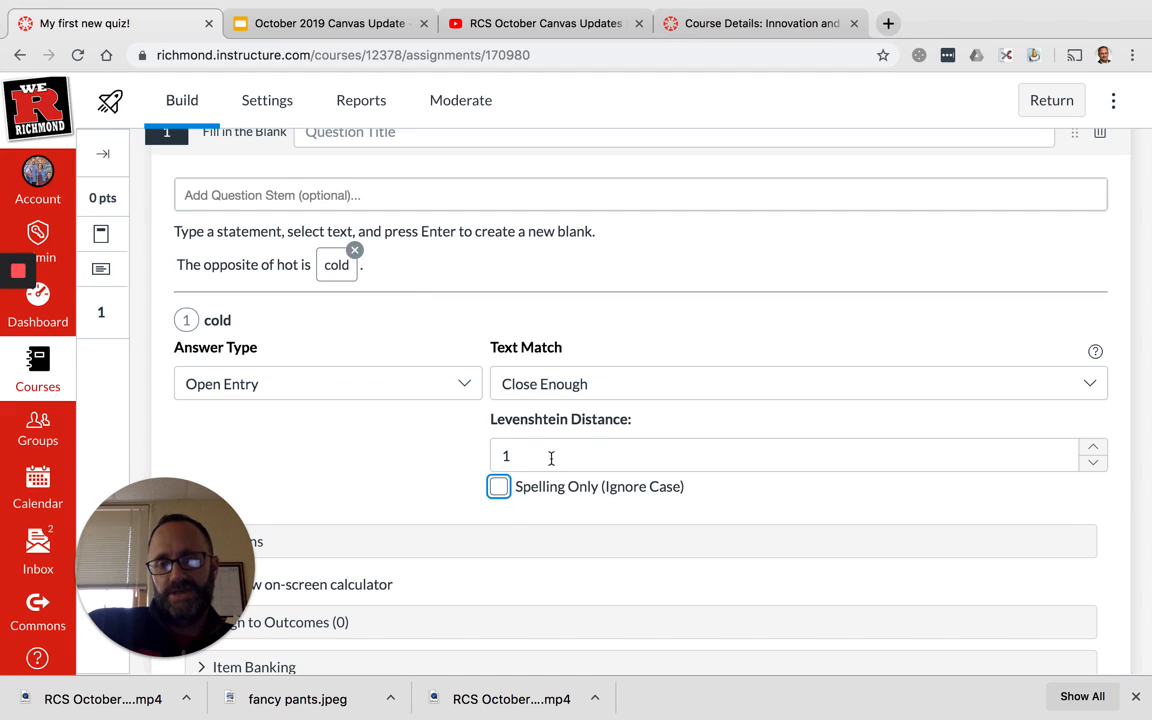
{"action": "left_click", "coordinate": [603, 394]}
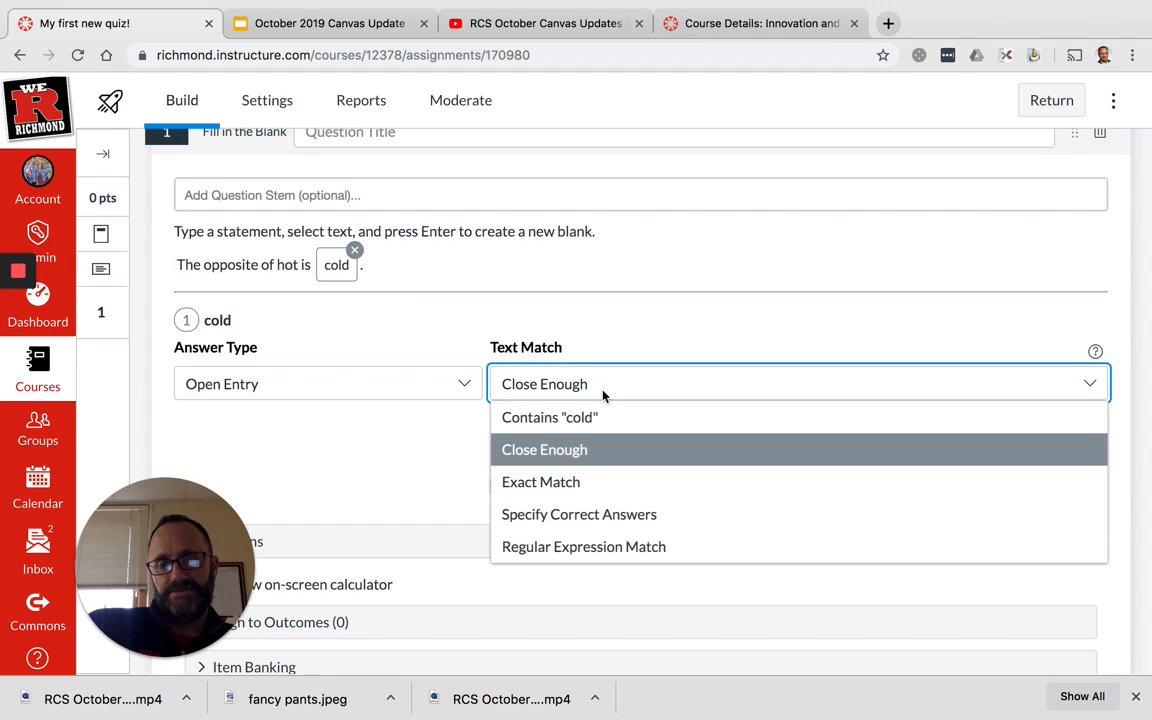
{"action": "left_click", "coordinate": [611, 481]}
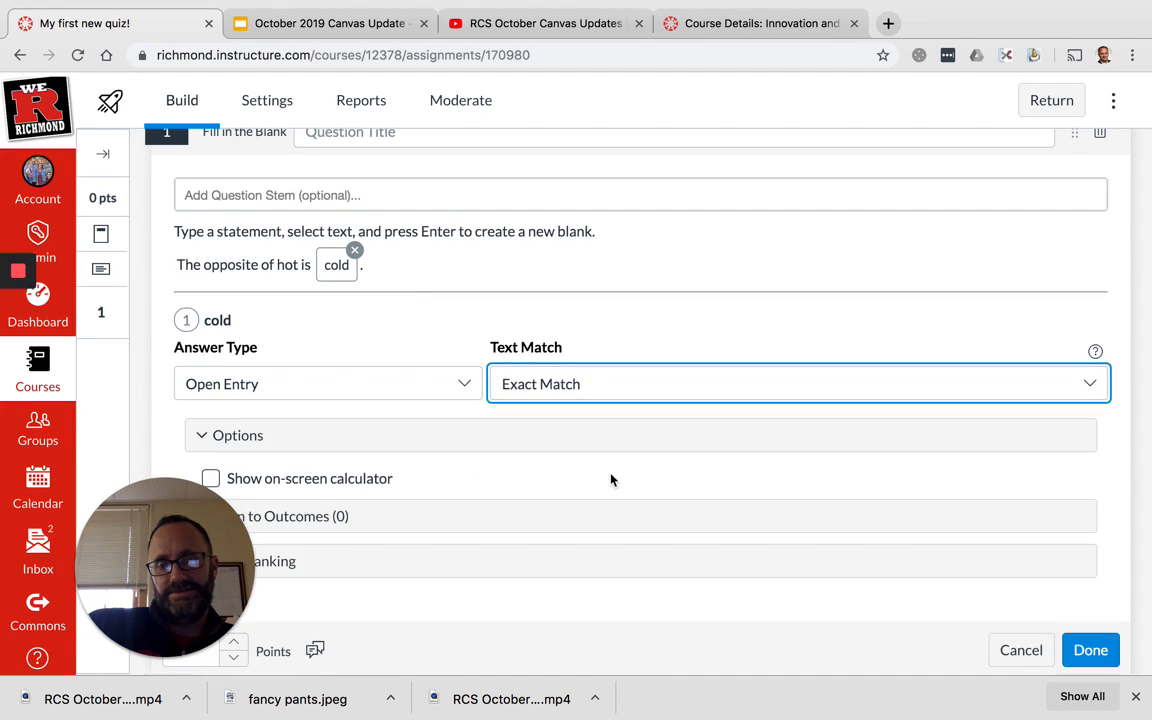
Step: Try the Specify Correct Answers text match for the "cold" blank and look over the remaining match options
{"action": "left_click", "coordinate": [621, 381]}
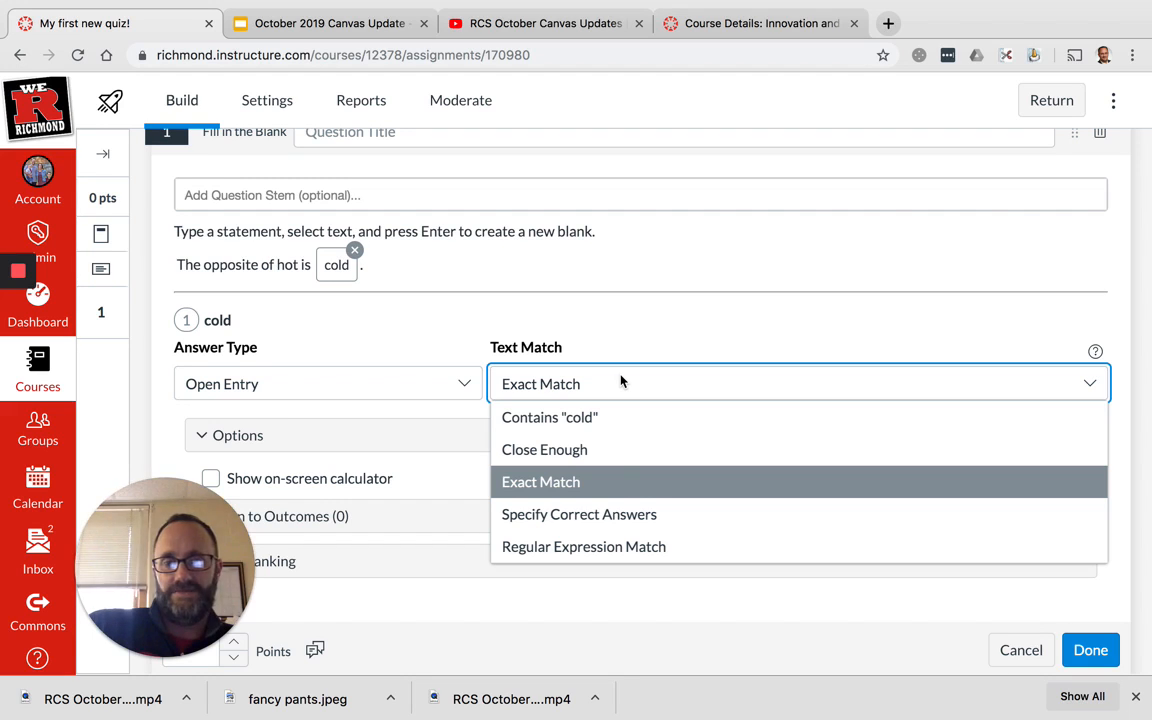
{"action": "left_click", "coordinate": [617, 514]}
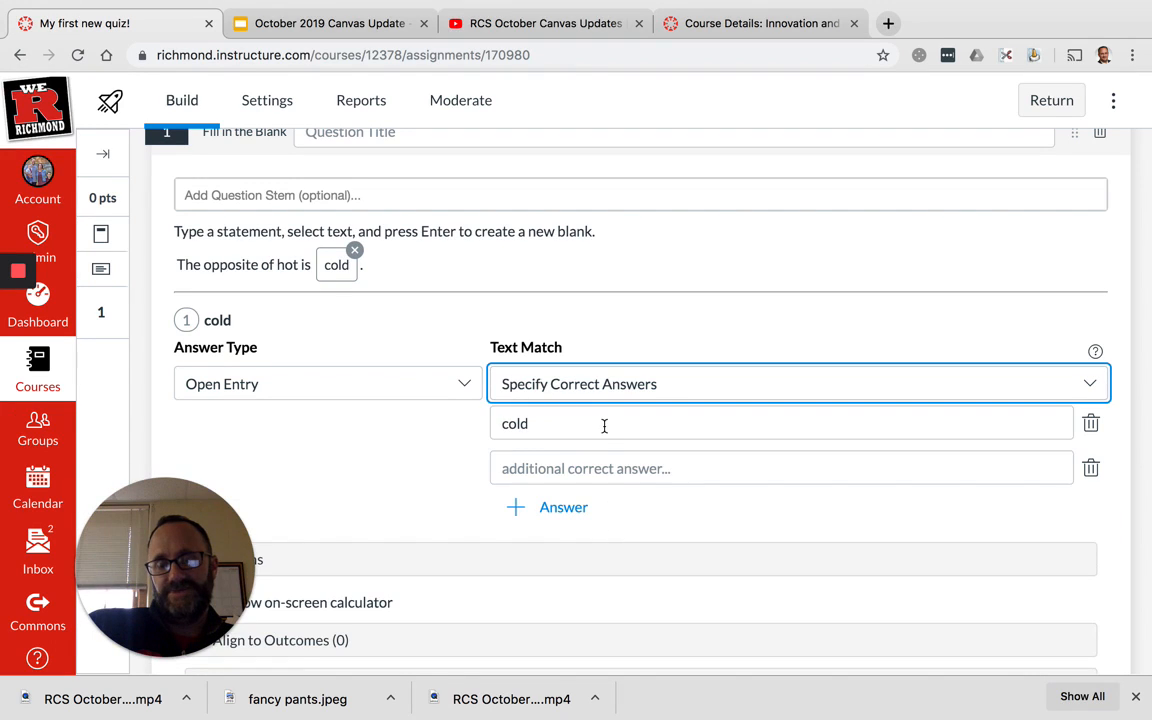
{"action": "left_click", "coordinate": [629, 382]}
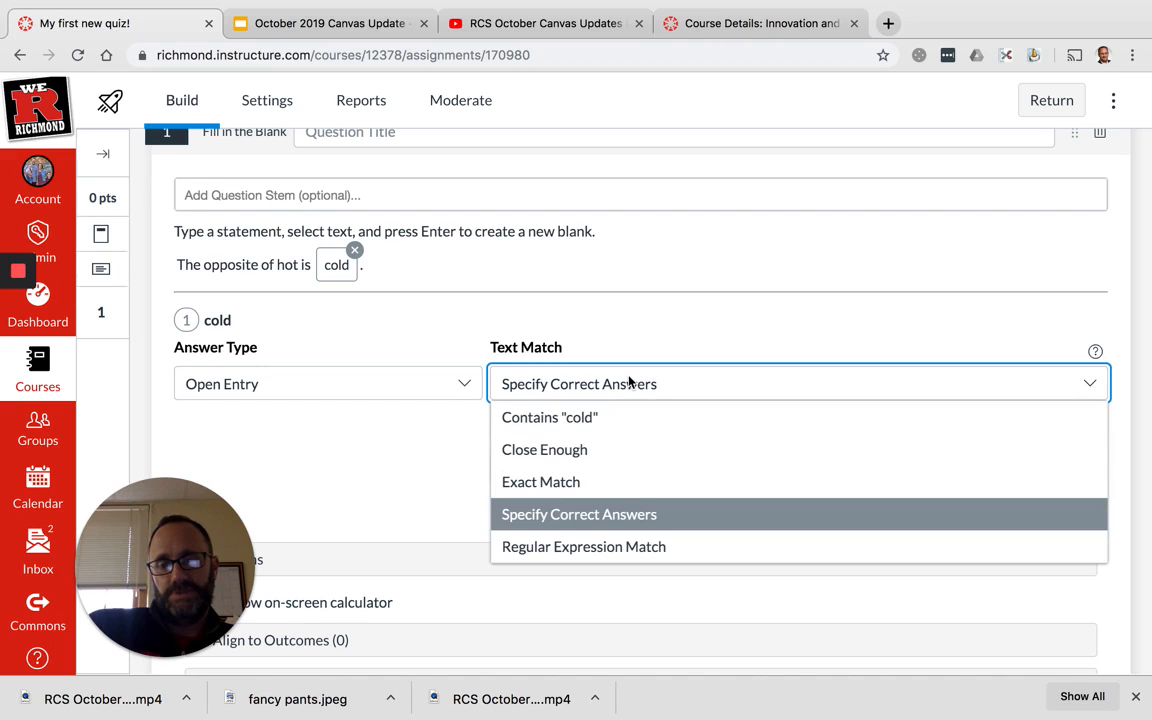
{"action": "left_click", "coordinate": [634, 340]}
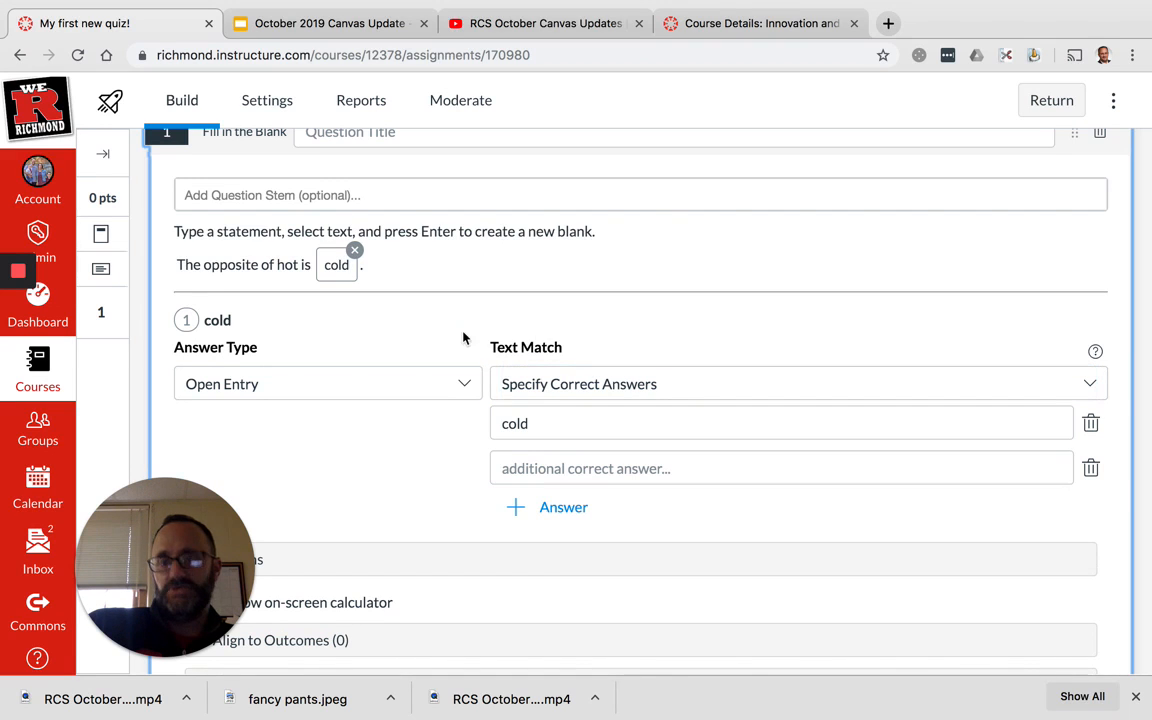
Step: Change the "cold" blank's answer type to Dropdown and add "long" and "tall" as the other possible choices
{"action": "left_click", "coordinate": [455, 395]}
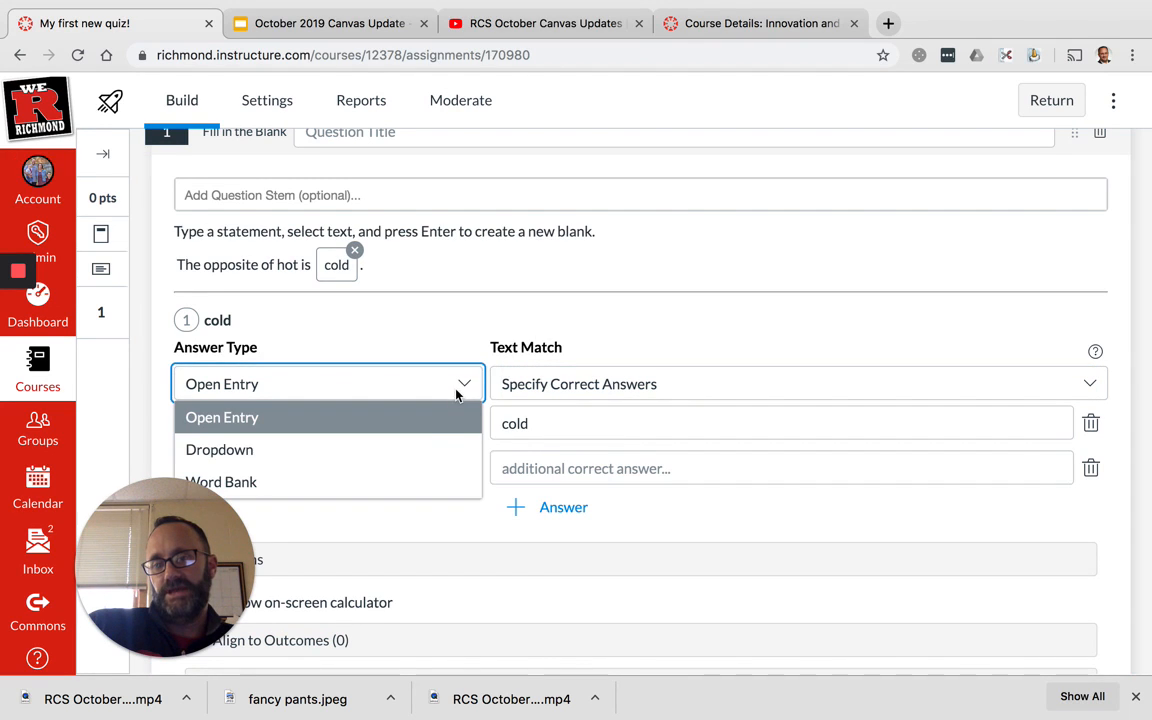
{"action": "left_click", "coordinate": [425, 446]}
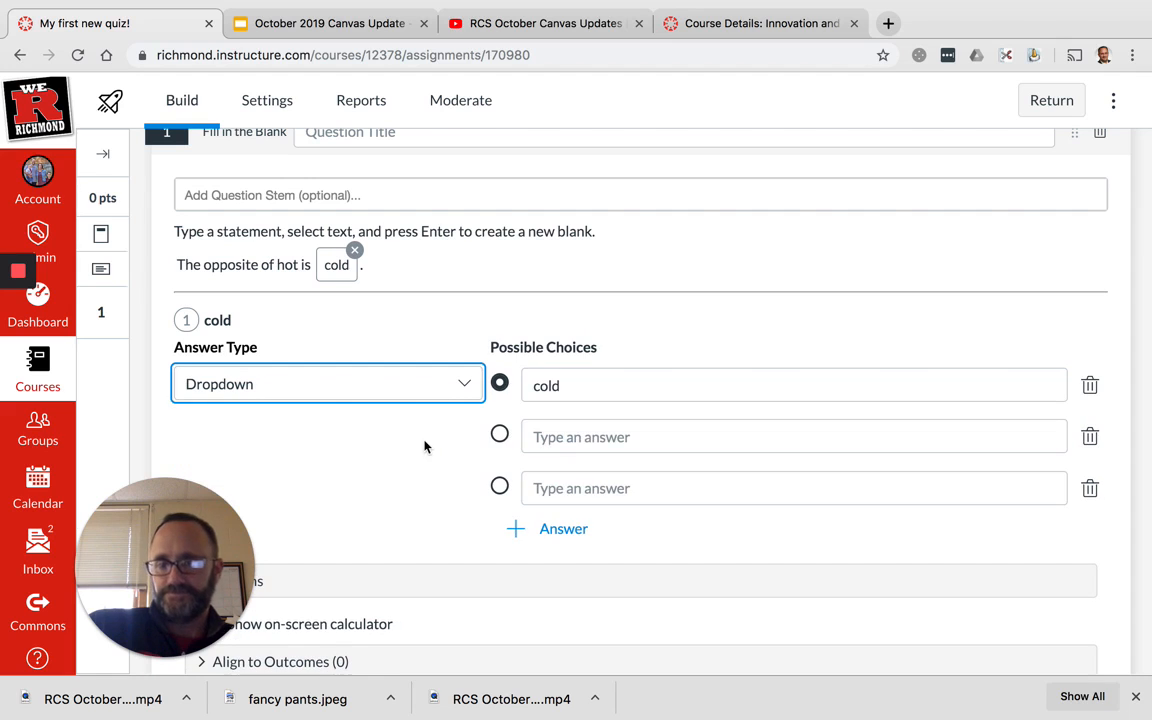
{"action": "left_click", "coordinate": [553, 428]}
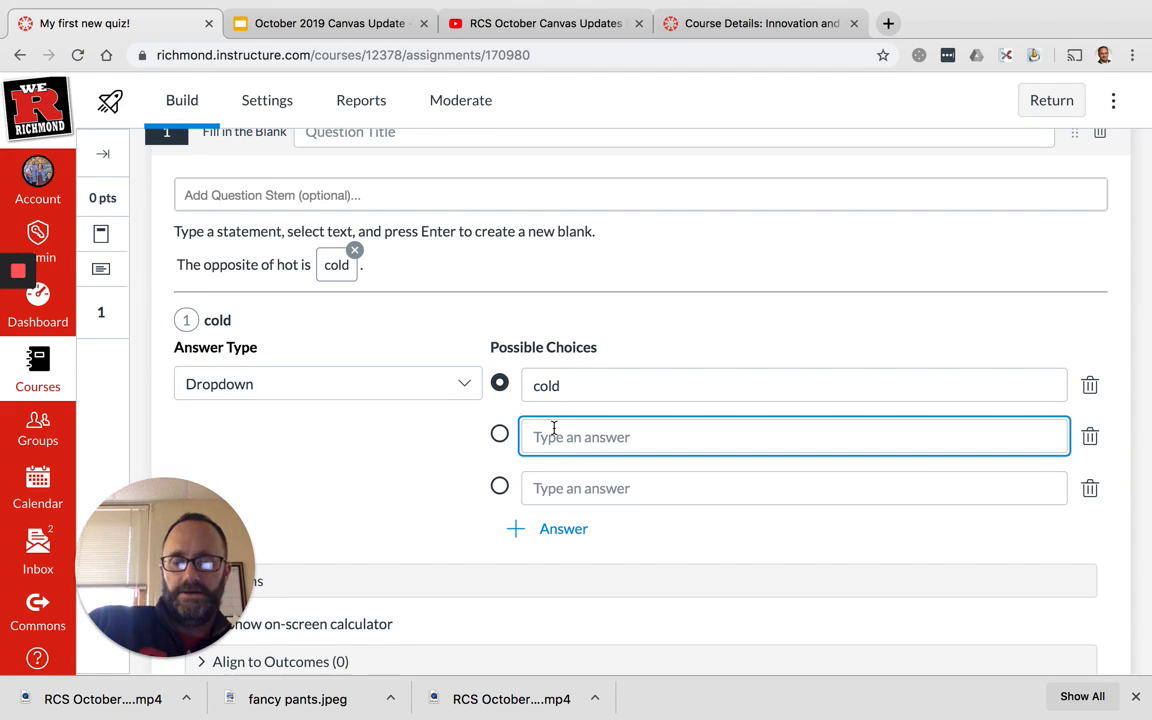
{"action": "type", "text": "long"}
{"action": "left_click", "coordinate": [645, 491]}
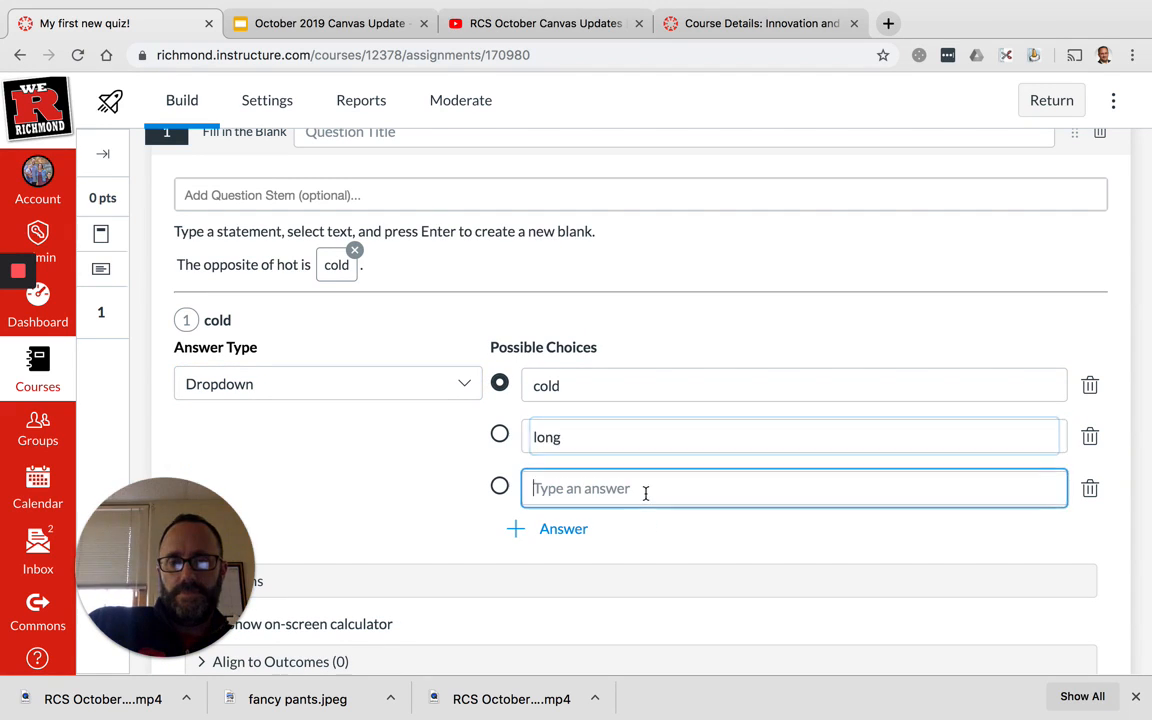
{"action": "type", "text": "tall"}
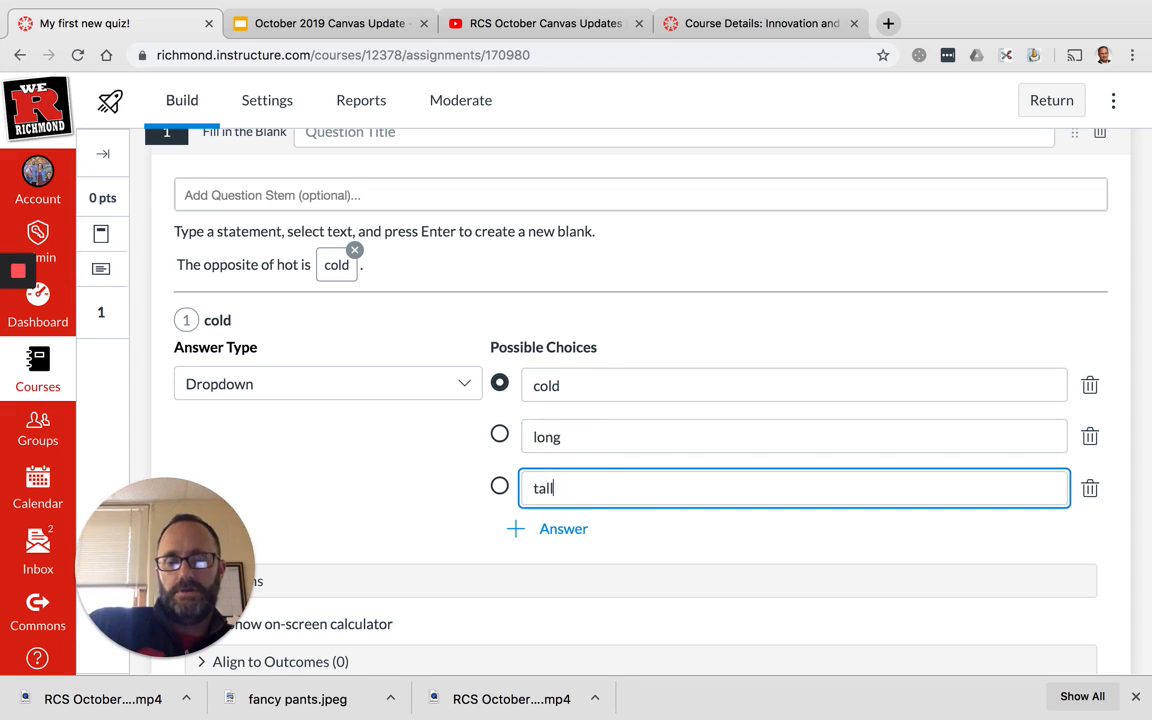
{"action": "left_click", "coordinate": [432, 477]}
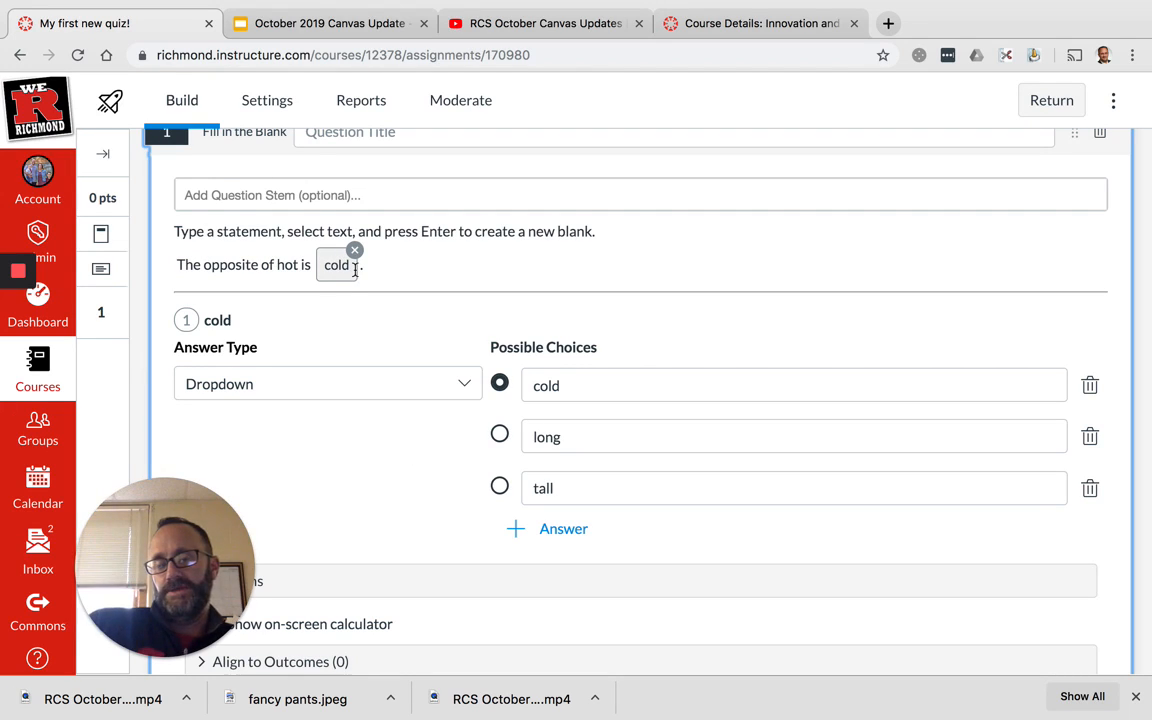
Step: Switch the "cold" blank's answer type to Word Bank and add an empty fourth choice
{"action": "left_click", "coordinate": [429, 386]}
{"action": "left_click", "coordinate": [392, 486]}
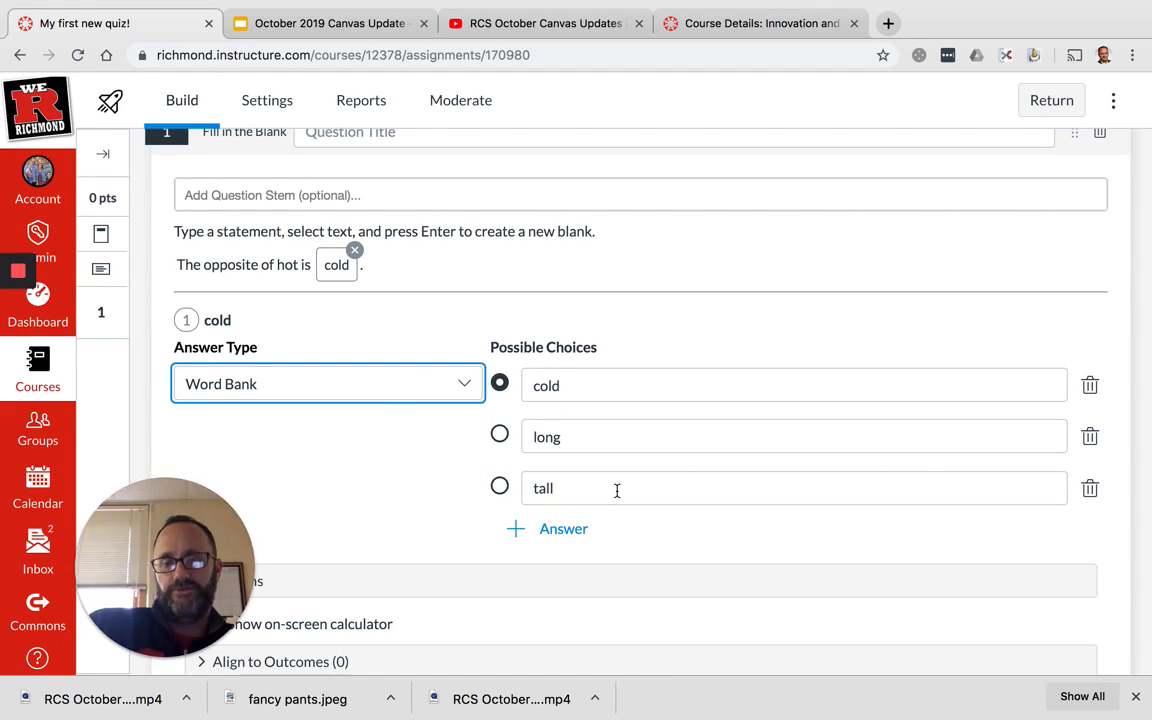
{"action": "left_click", "coordinate": [566, 532]}
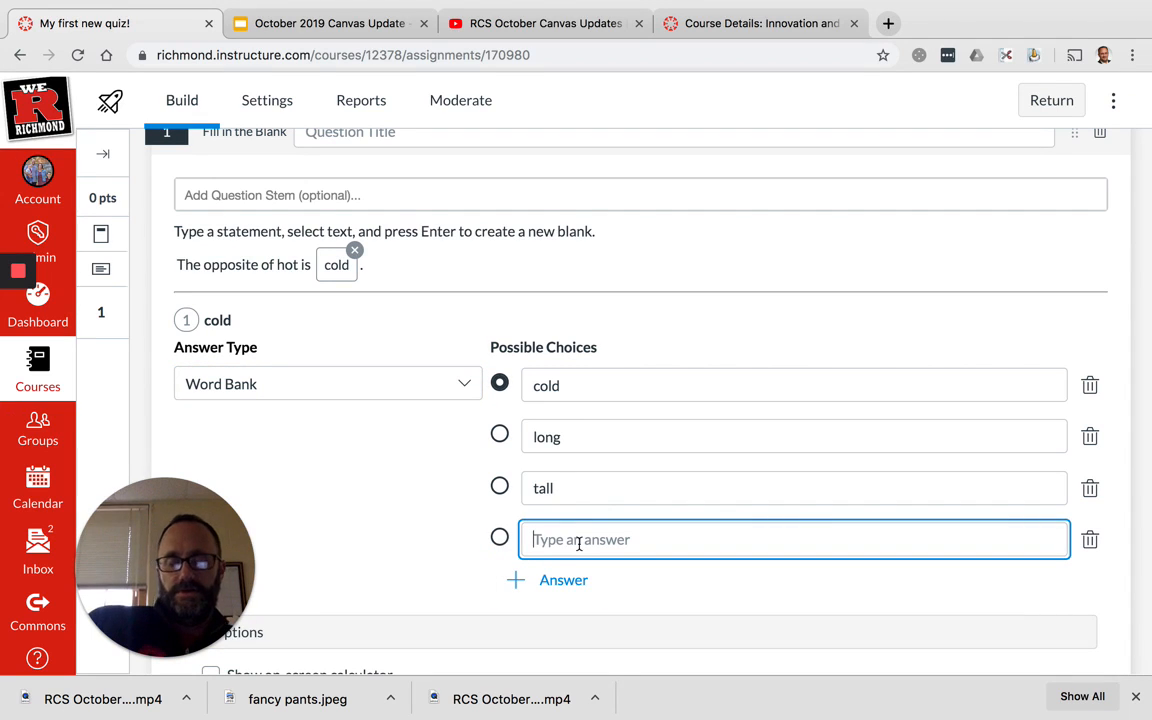
{"action": "type", "text": "refr"}
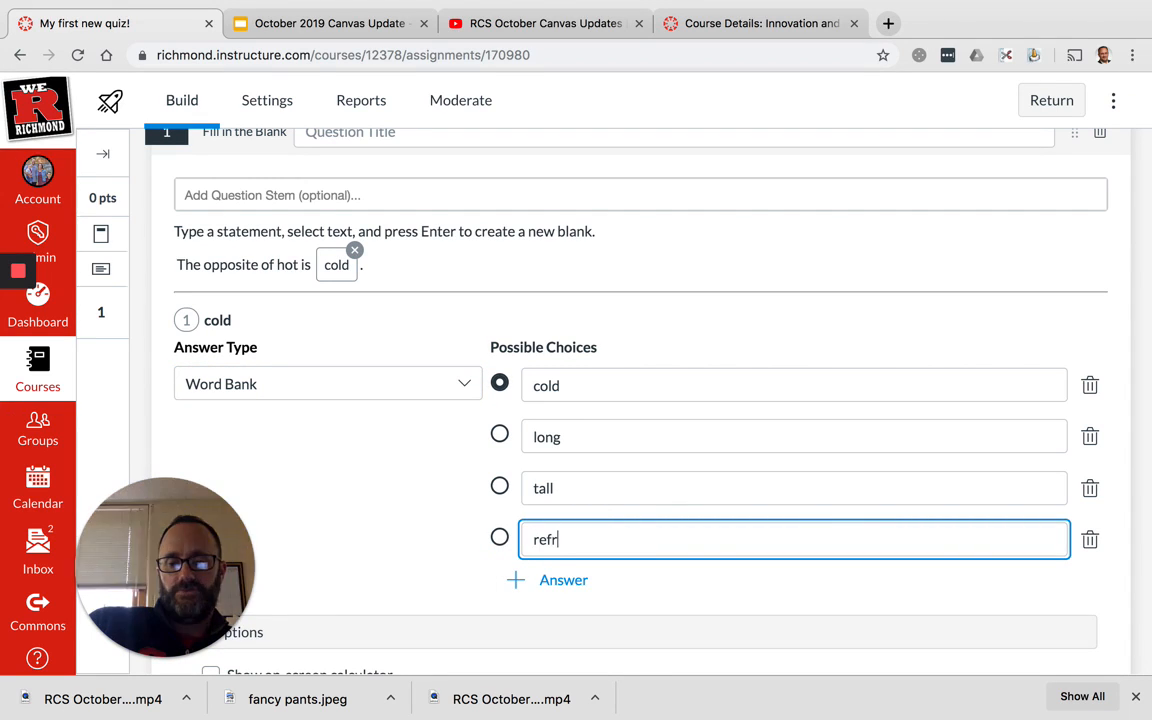
{"action": "key", "text": "BackSpace"}
{"action": "key", "text": "BackSpace"}
{"action": "key", "text": "BackSpace"}
{"action": "key", "text": "BackSpace"}
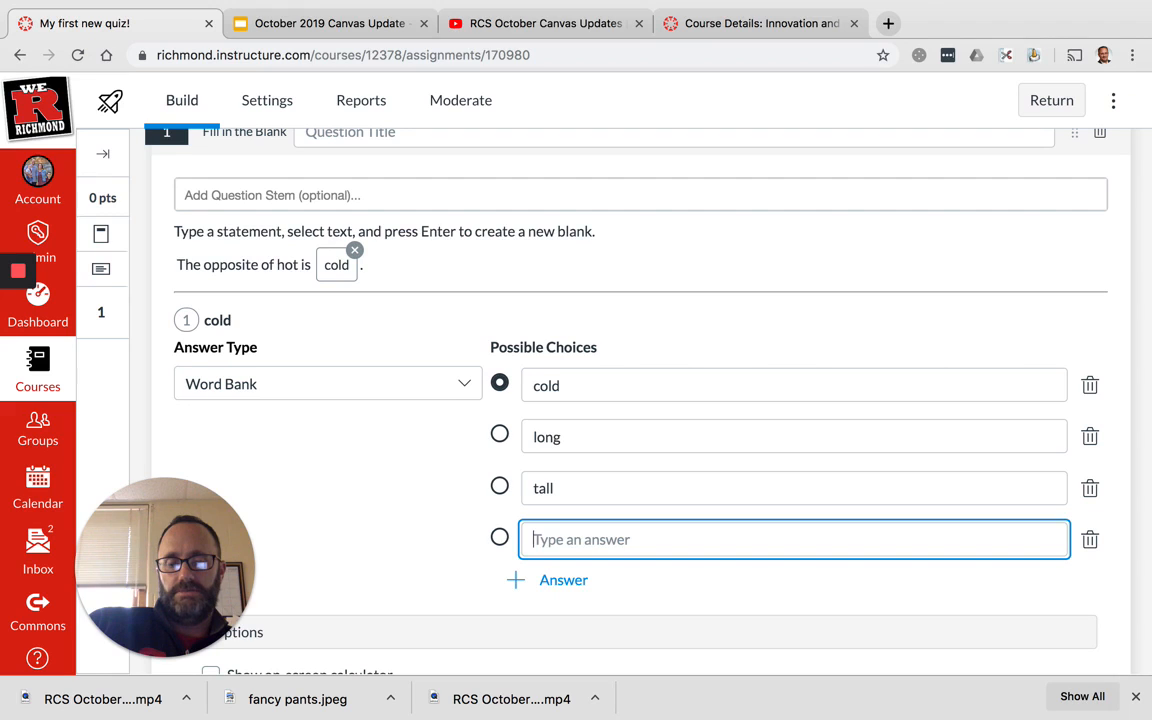
Step: Enter "oven" as the fourth choice of the word bank
{"action": "type", "text": "onward"}
{"action": "key", "text": "BackSpace"}
{"action": "key", "text": "BackSpace"}
{"action": "key", "text": "BackSpace"}
{"action": "key", "text": "BackSpace"}
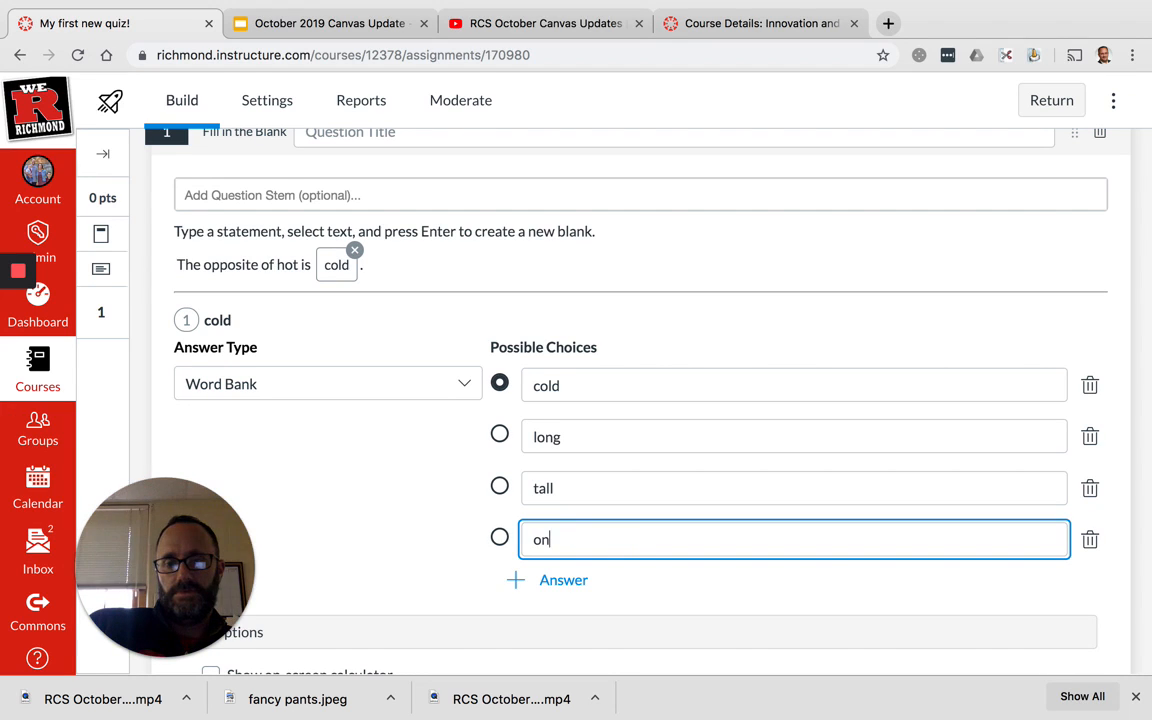
{"action": "key", "text": "BackSpace"}
{"action": "type", "text": "ven"}
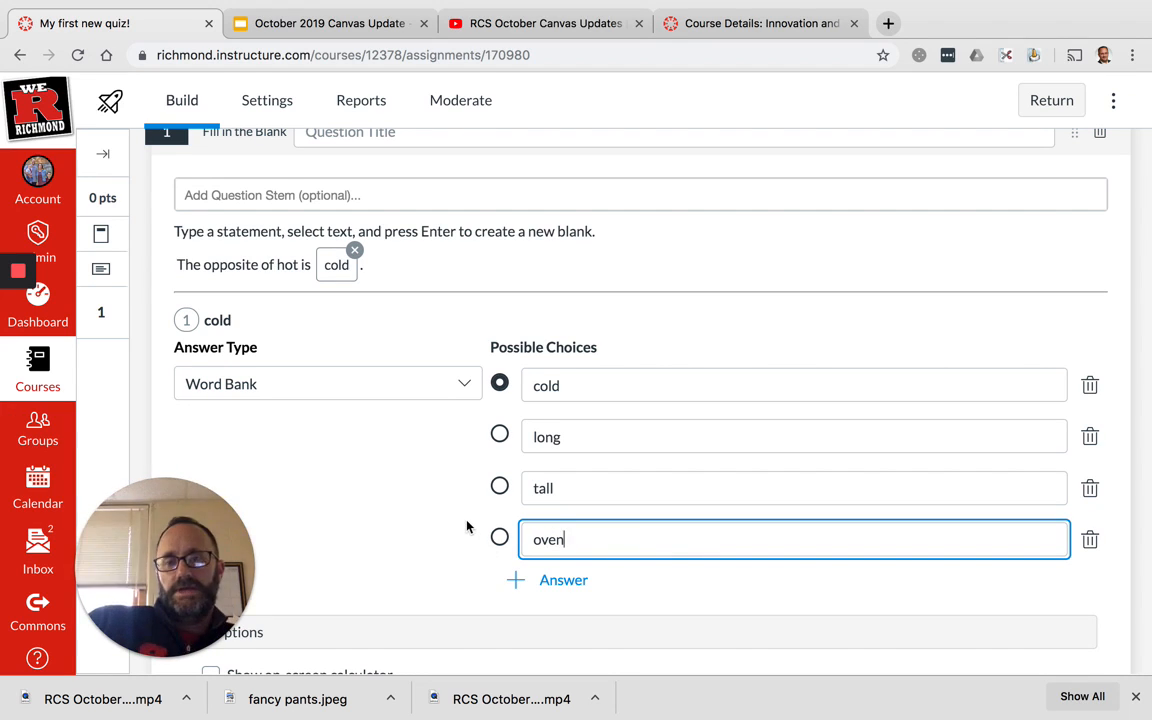
{"action": "left_click", "coordinate": [466, 527]}
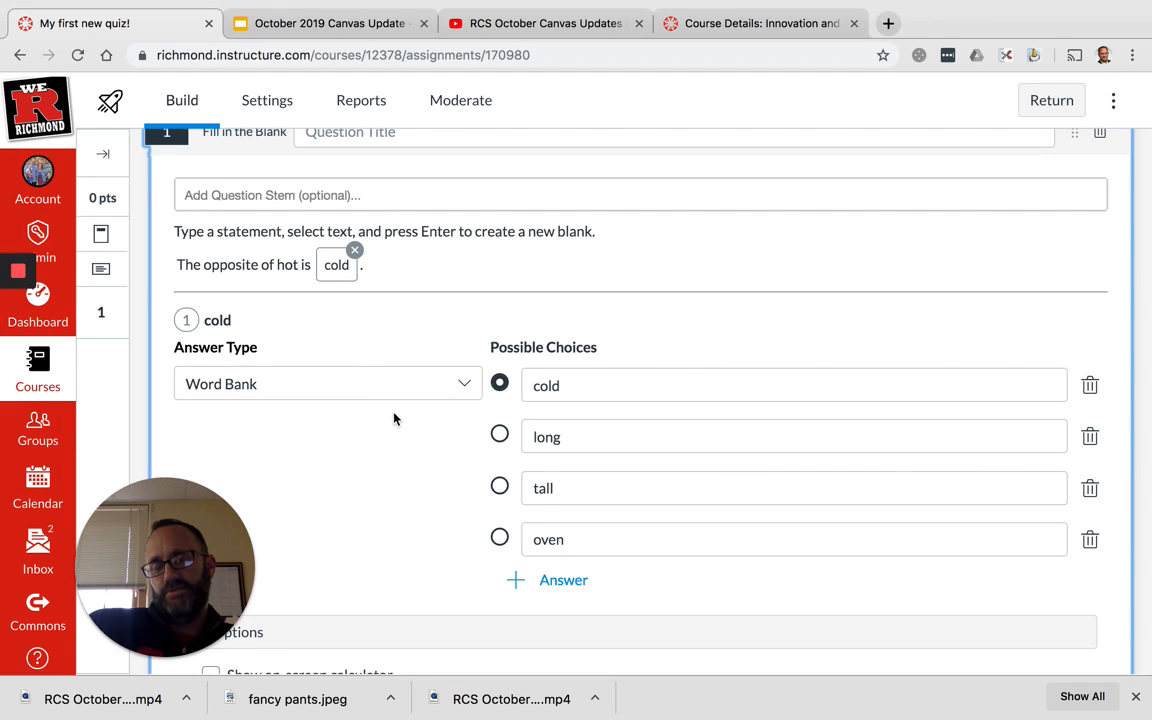
Step: Finish the Fill in the Blank question and insert a Hot Spot question below it
{"action": "scroll", "coordinate": [394, 419], "scroll_direction": "down", "scroll_amount": 3}
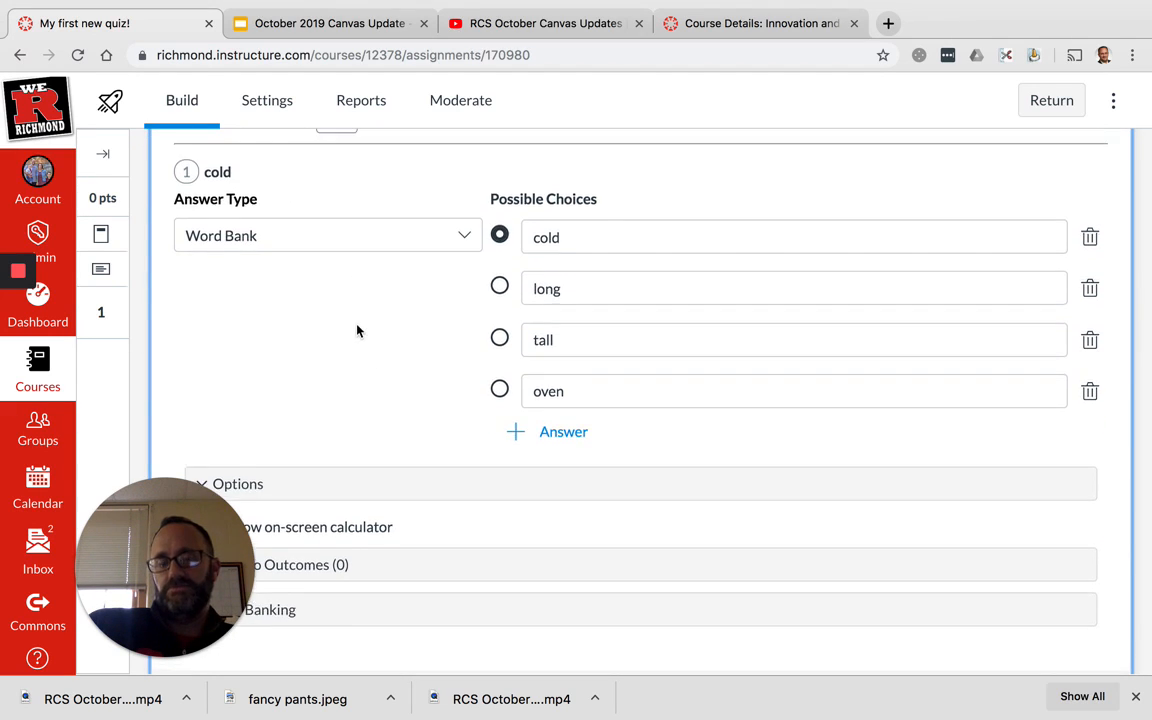
{"action": "scroll", "coordinate": [357, 331], "scroll_direction": "up", "scroll_amount": 3}
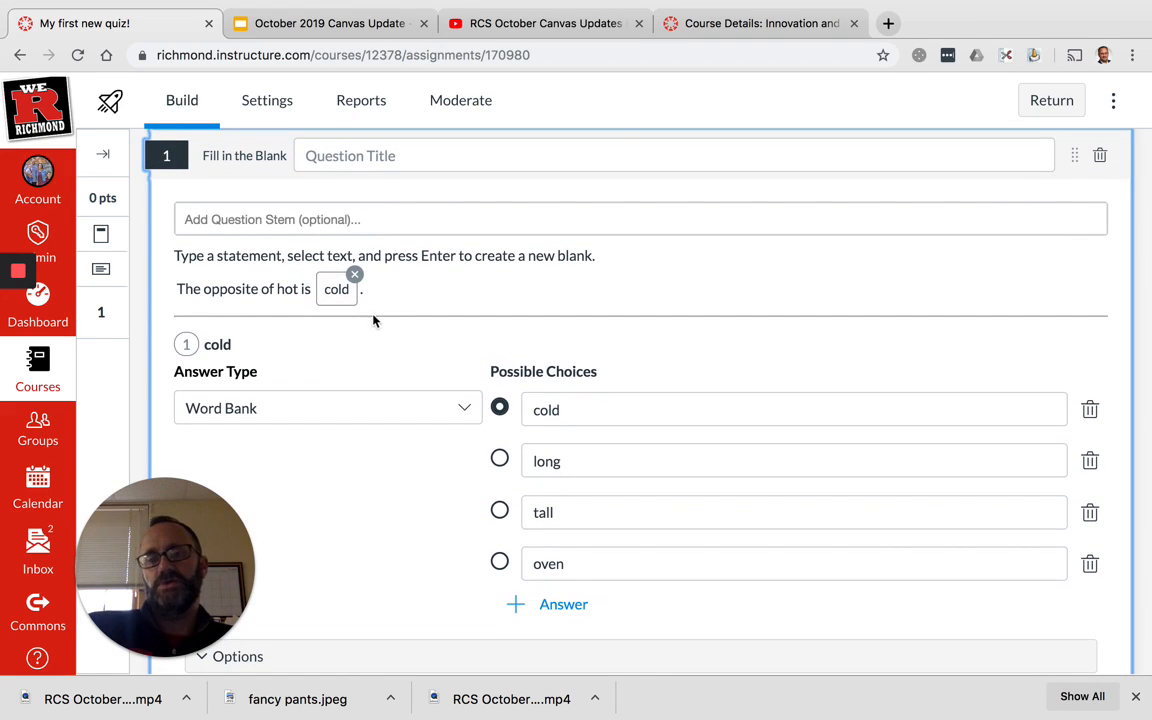
{"action": "scroll", "coordinate": [376, 320], "scroll_direction": "up", "scroll_amount": 4}
{"action": "scroll", "coordinate": [378, 320], "scroll_direction": "down", "scroll_amount": 3}
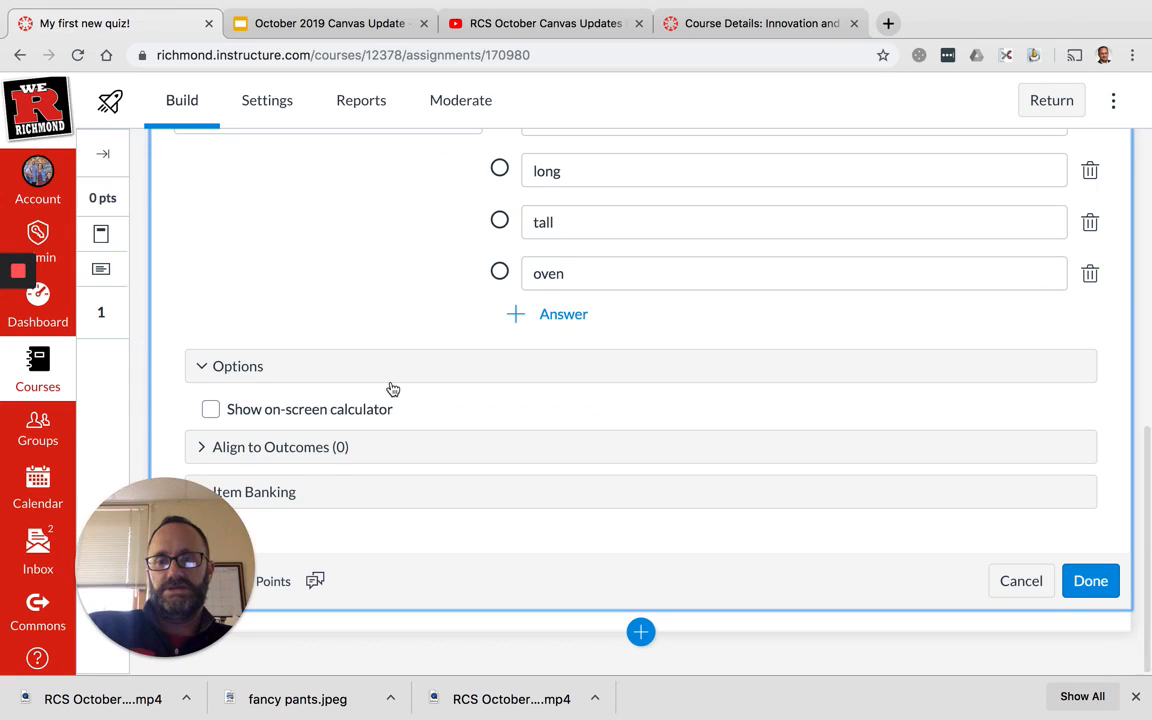
{"action": "left_click", "coordinate": [641, 631]}
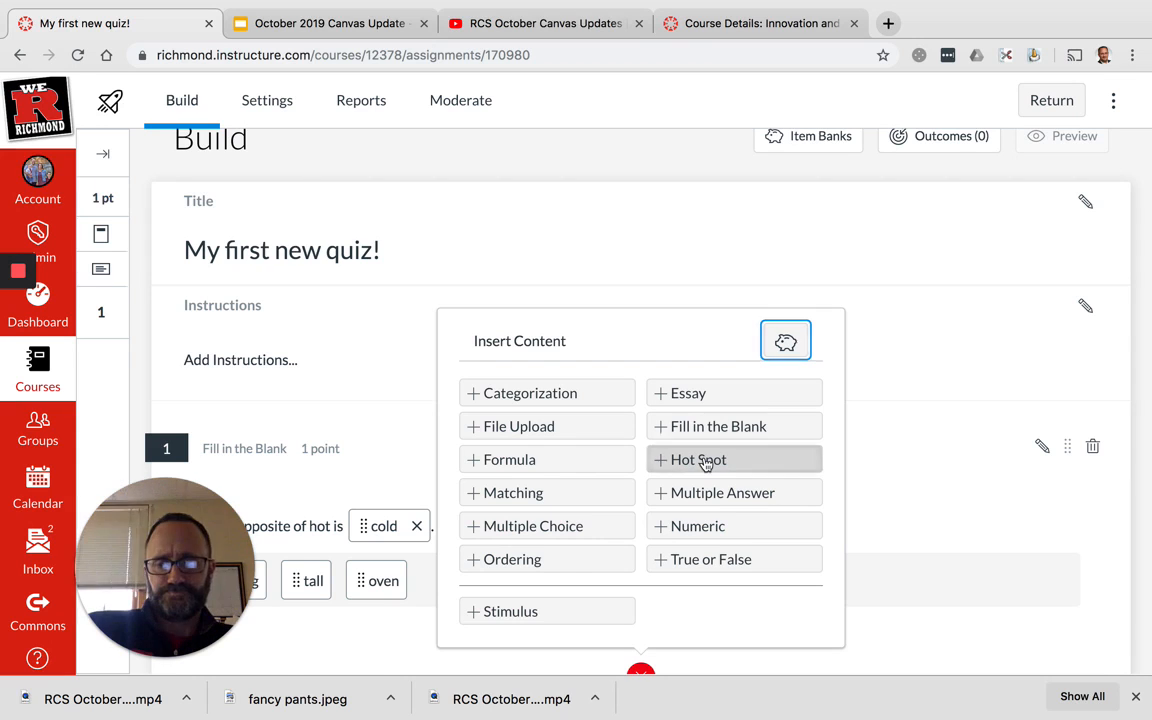
{"action": "left_click", "coordinate": [706, 463]}
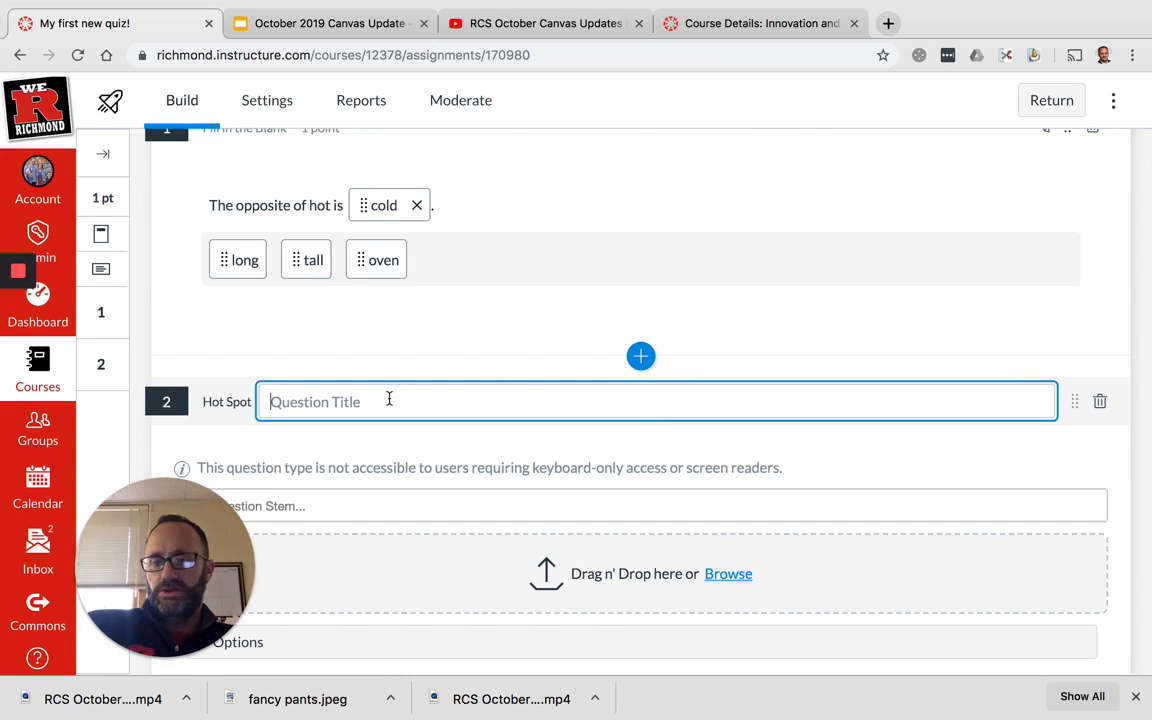
Step: Upload download.jpeg from the Desktop as the Hot Spot question's image, after trying to add the downloaded fancy pants.jpeg
{"action": "left_click_drag", "start_coordinate": [306, 697], "coordinate": [576, 588]}
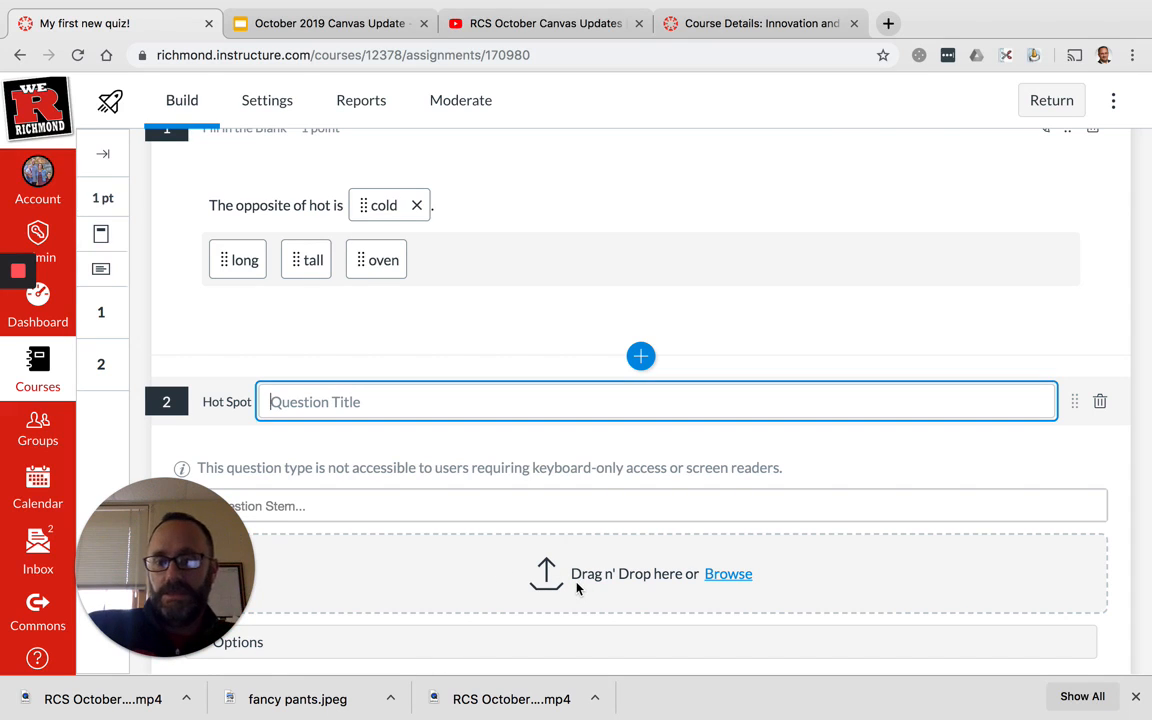
{"action": "left_click_drag", "start_coordinate": [318, 706], "coordinate": [562, 585]}
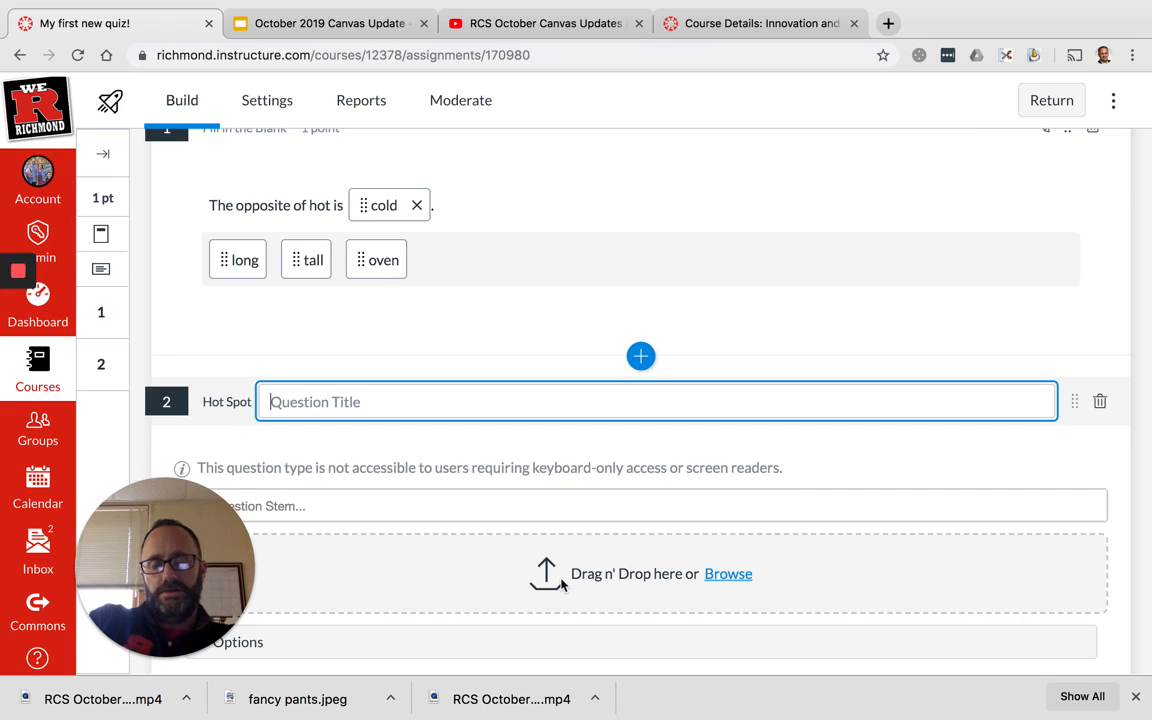
{"action": "scroll", "coordinate": [562, 585], "scroll_direction": "down", "scroll_amount": 3}
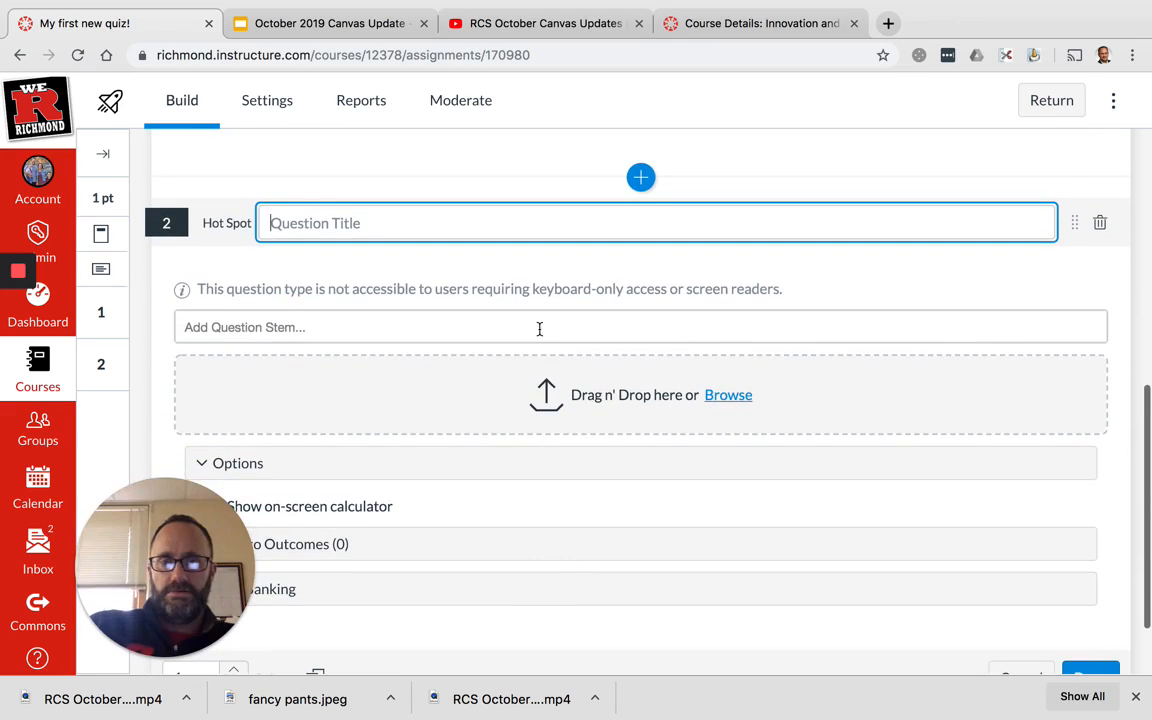
{"action": "left_click", "coordinate": [722, 398]}
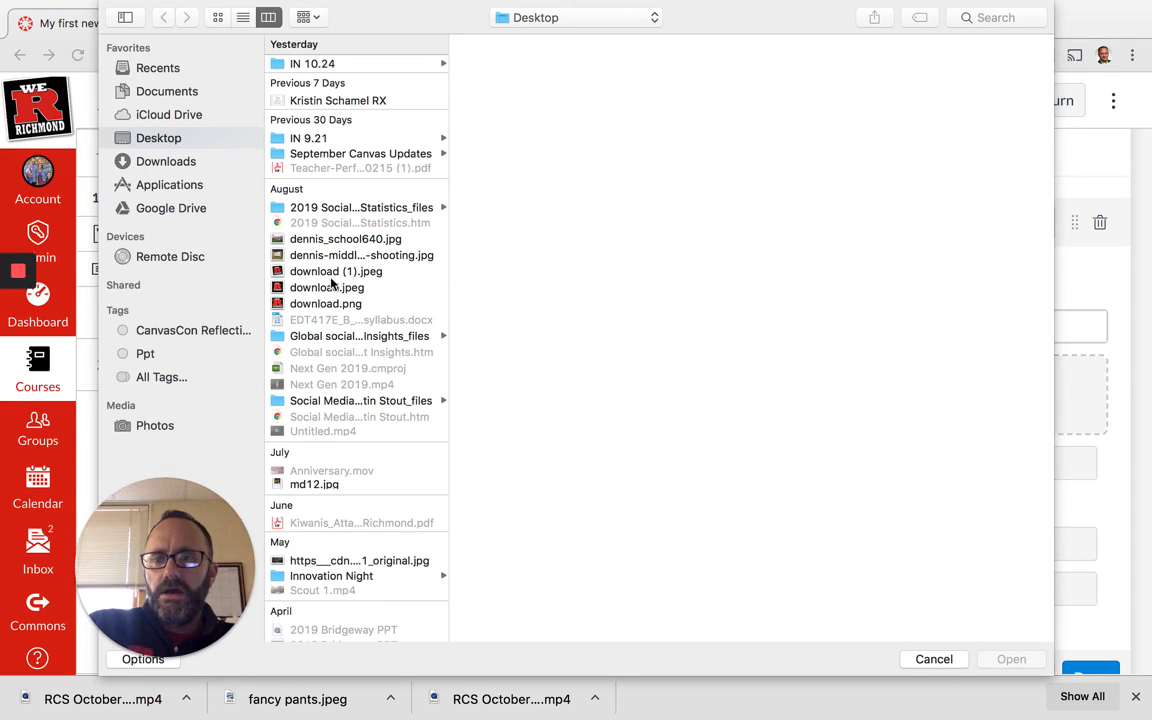
{"action": "left_click", "coordinate": [321, 288]}
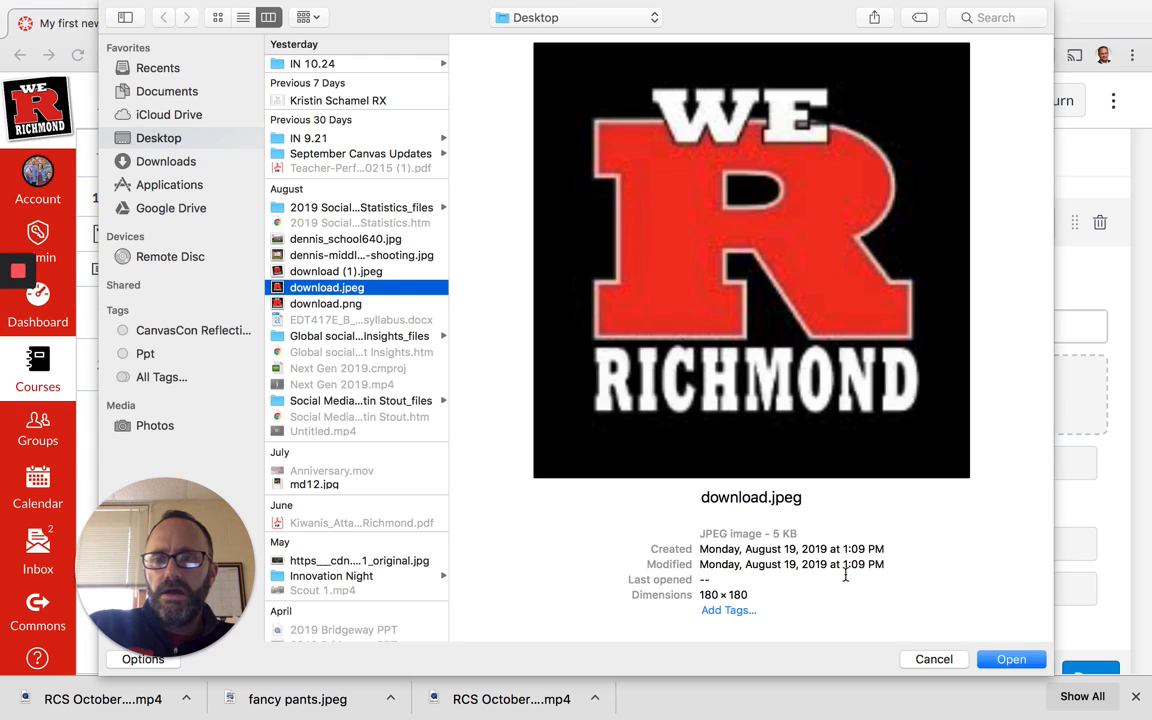
{"action": "left_click", "coordinate": [1010, 660]}
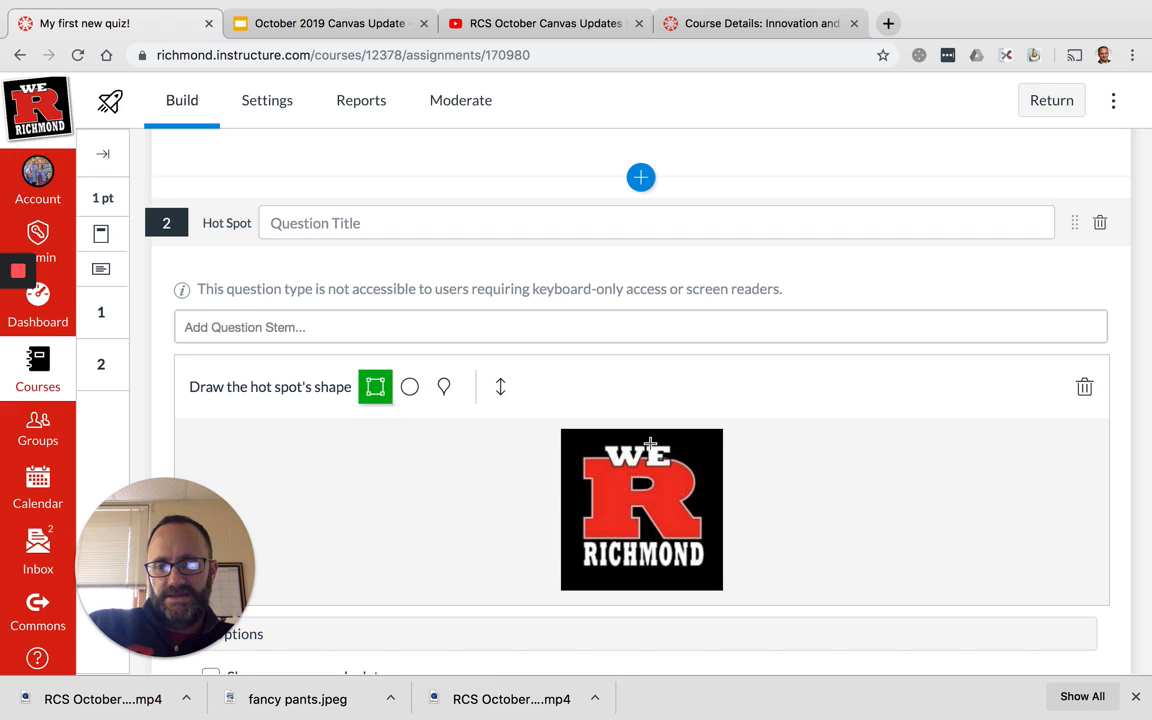
Step: Enter the Hot Spot question stem "Select the letter that makes the same sound as tree"
{"action": "left_click", "coordinate": [664, 328]}
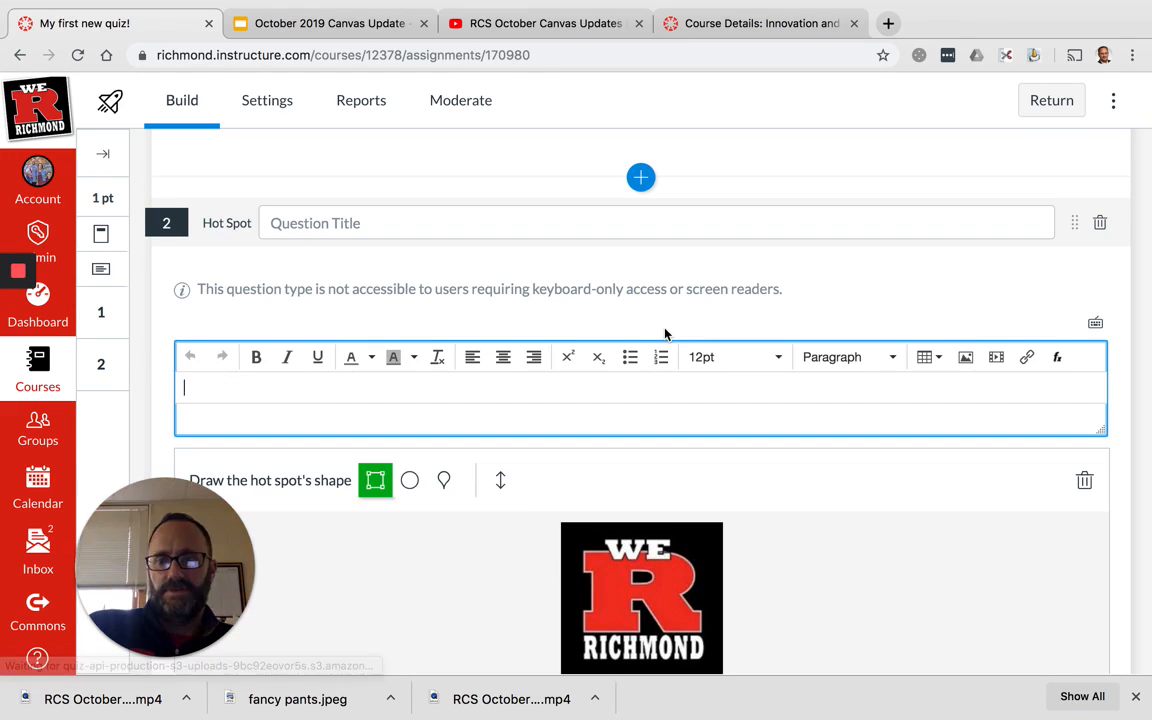
{"action": "type", "text": "Seel"}
{"action": "key", "text": "BackSpace"}
{"action": "key", "text": "BackSpace"}
{"action": "type", "text": "le"}
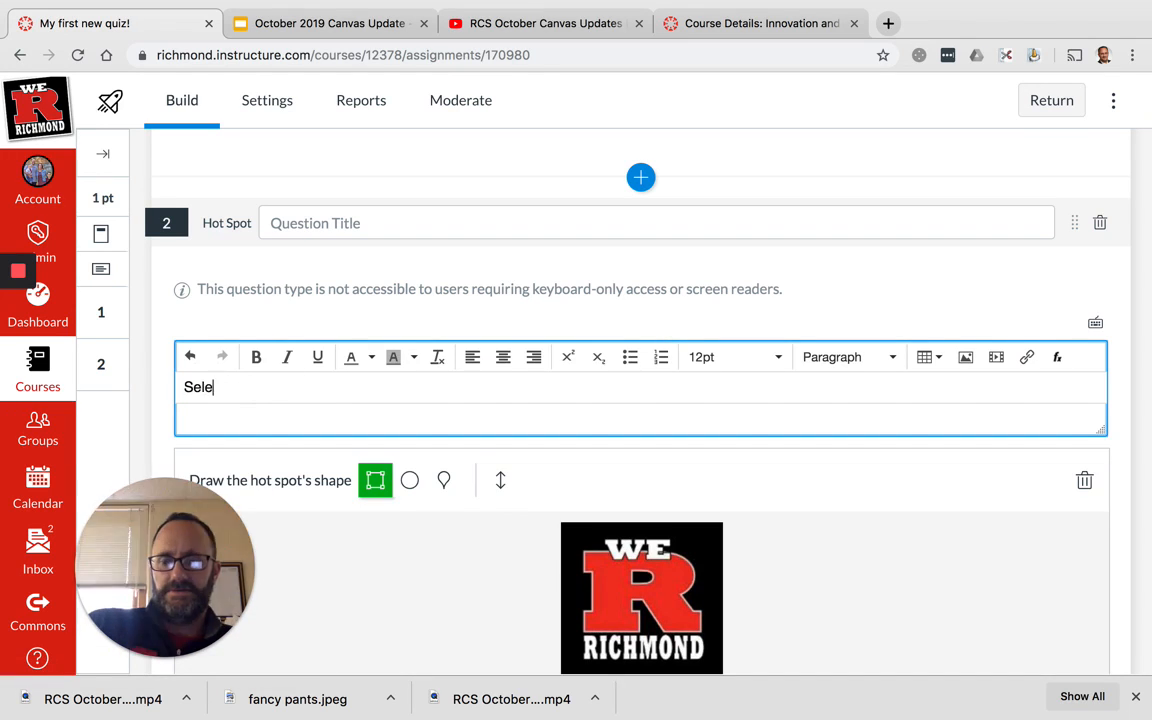
{"action": "type", "text": "cet"}
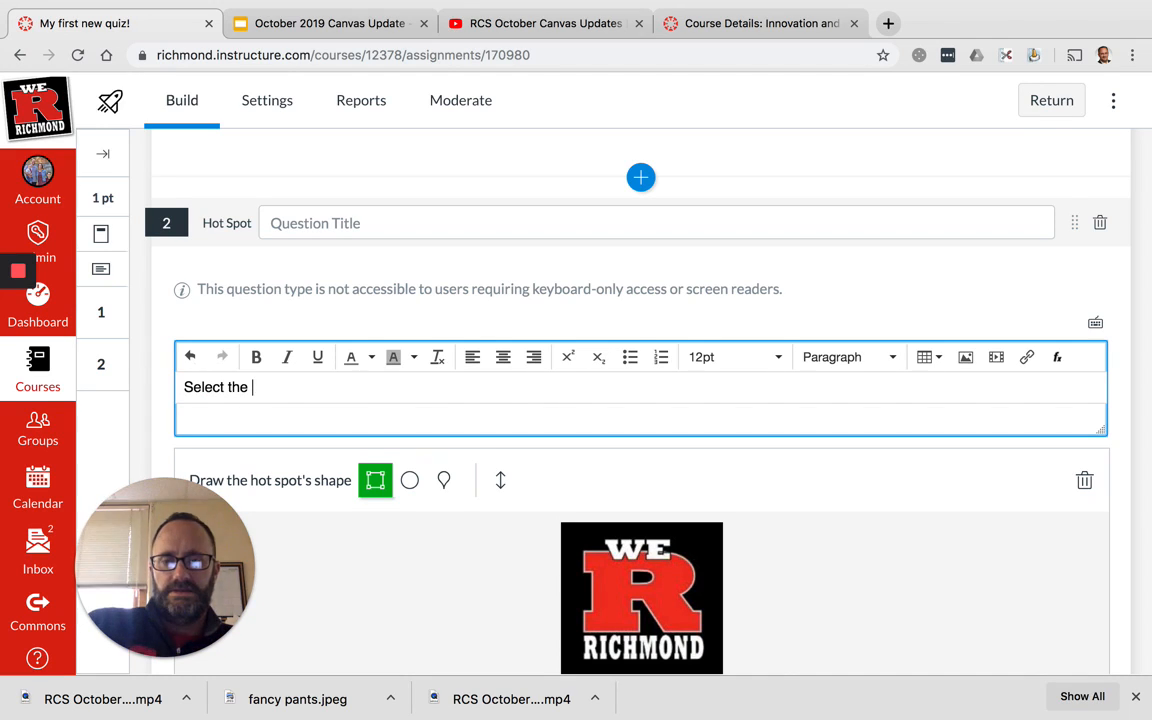
{"action": "type", "text": "letter tha"}
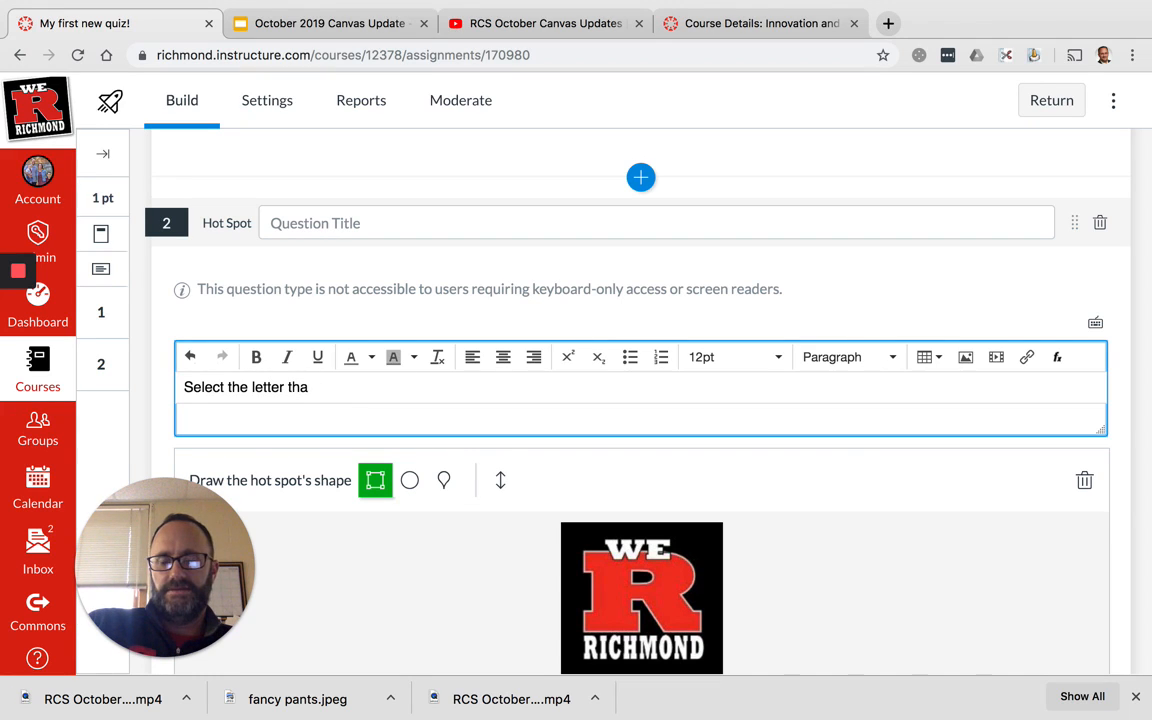
{"action": "type", "text": "t makes the same sound as tree"}
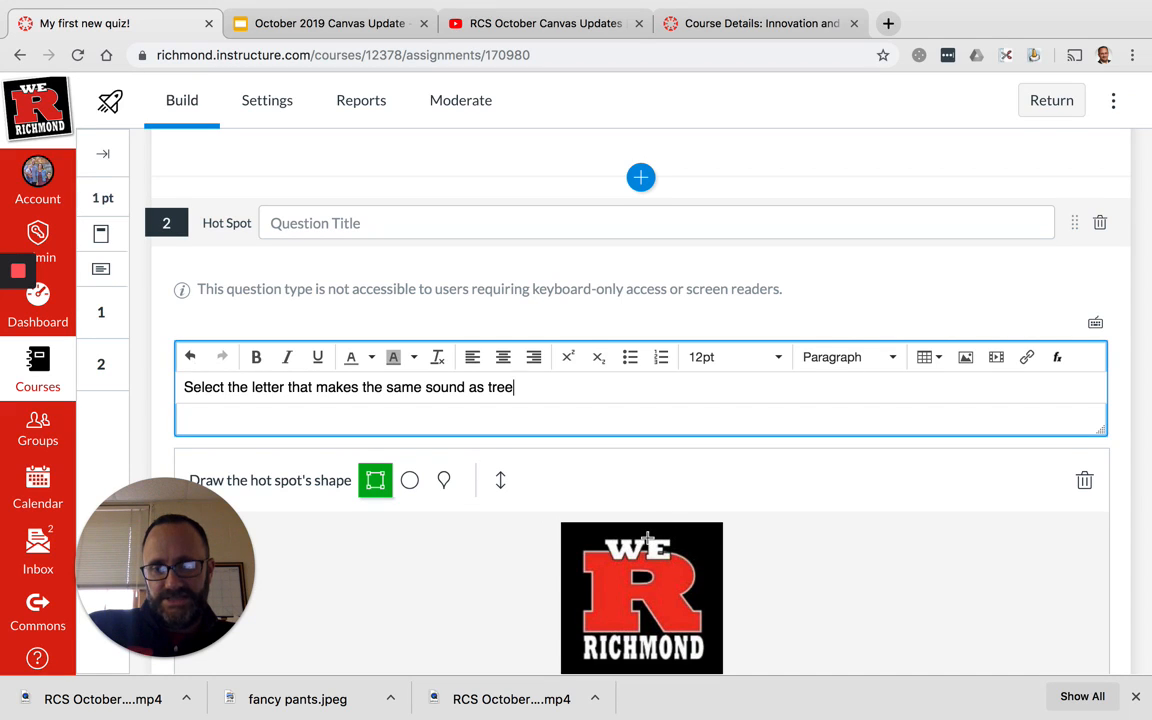
Step: Draw a rectangular hot spot over the letter E of "WE" in the Richmond logo, replacing the stray first shape
{"action": "left_click_drag", "start_coordinate": [648, 538], "coordinate": [653, 536]}
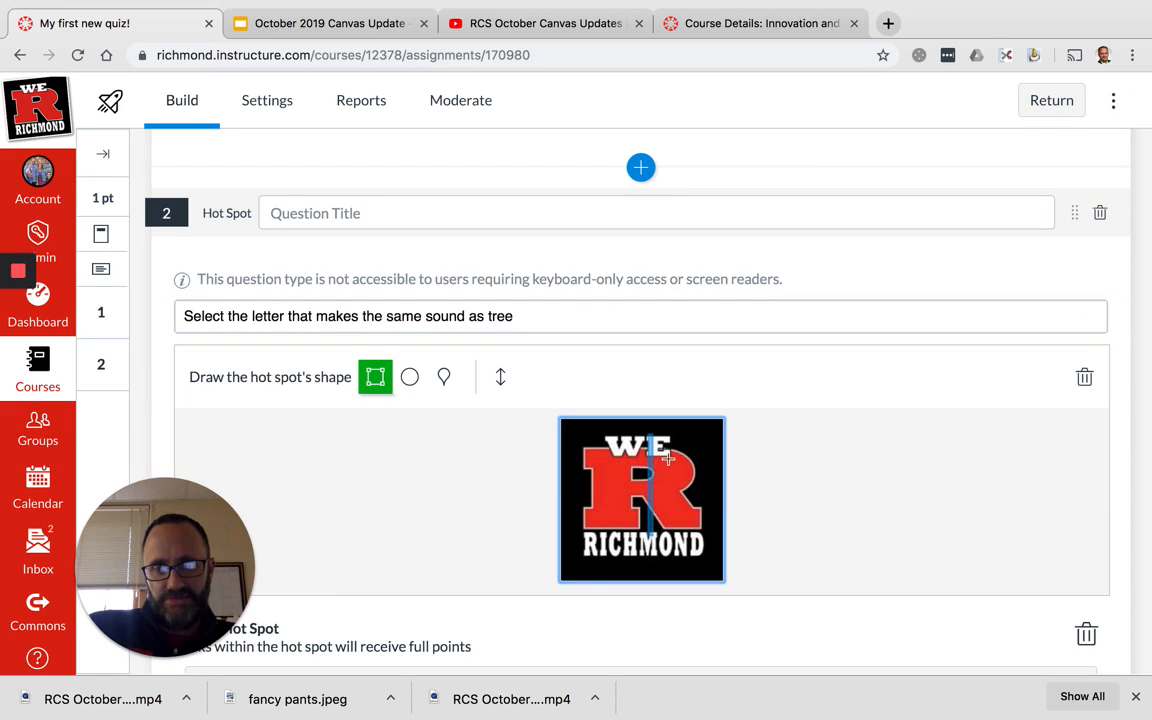
{"action": "left_click", "coordinate": [668, 452]}
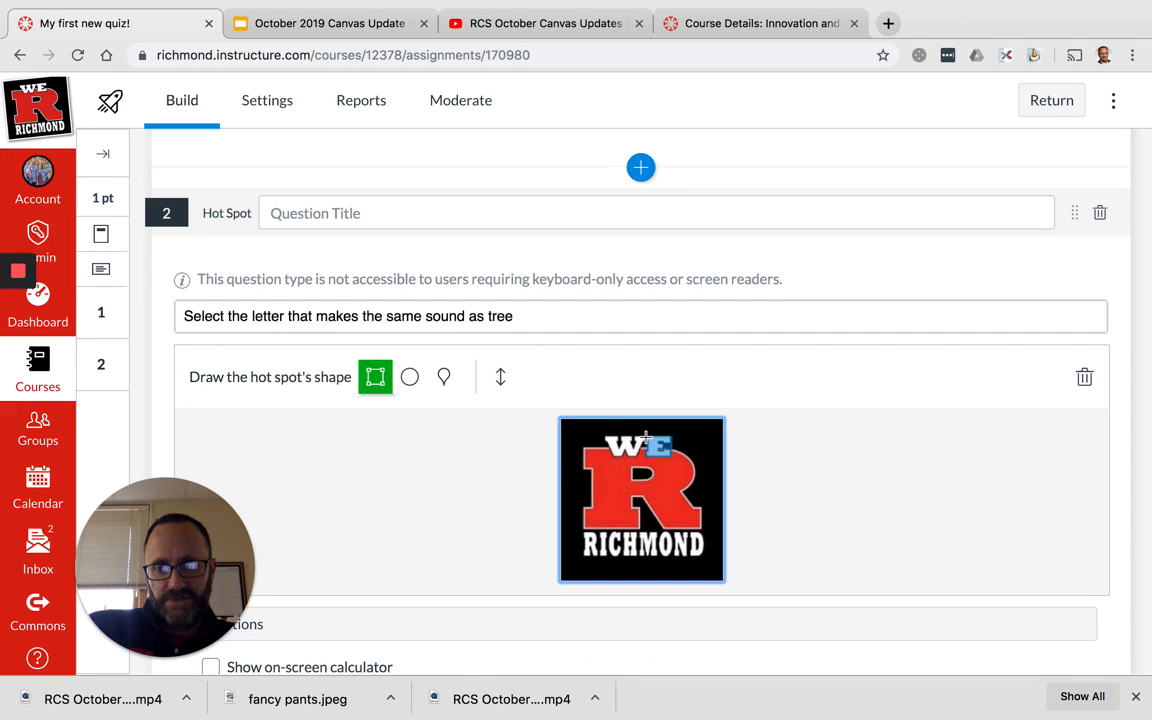
Step: Replace the rectangular hot spot with a freehand polygon over the lower-left part of the red R in the Richmond logo
{"action": "left_click", "coordinate": [647, 437]}
{"action": "scroll", "coordinate": [799, 514], "scroll_direction": "down", "scroll_amount": 3}
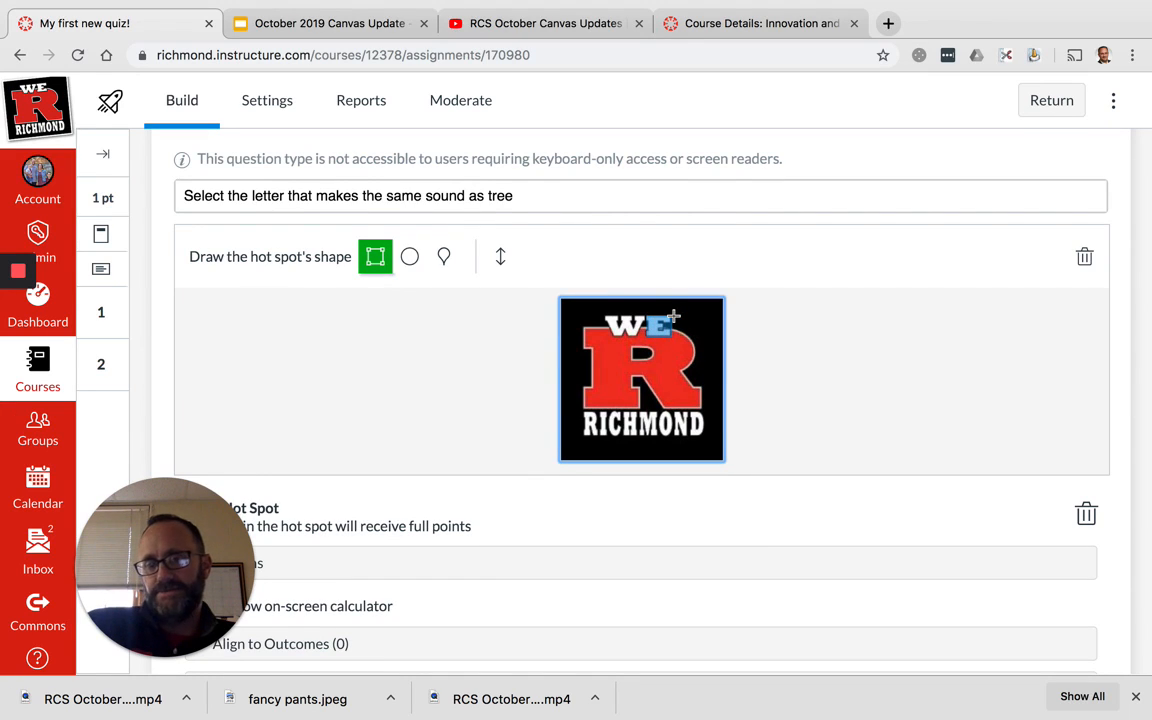
{"action": "left_click", "coordinate": [443, 258]}
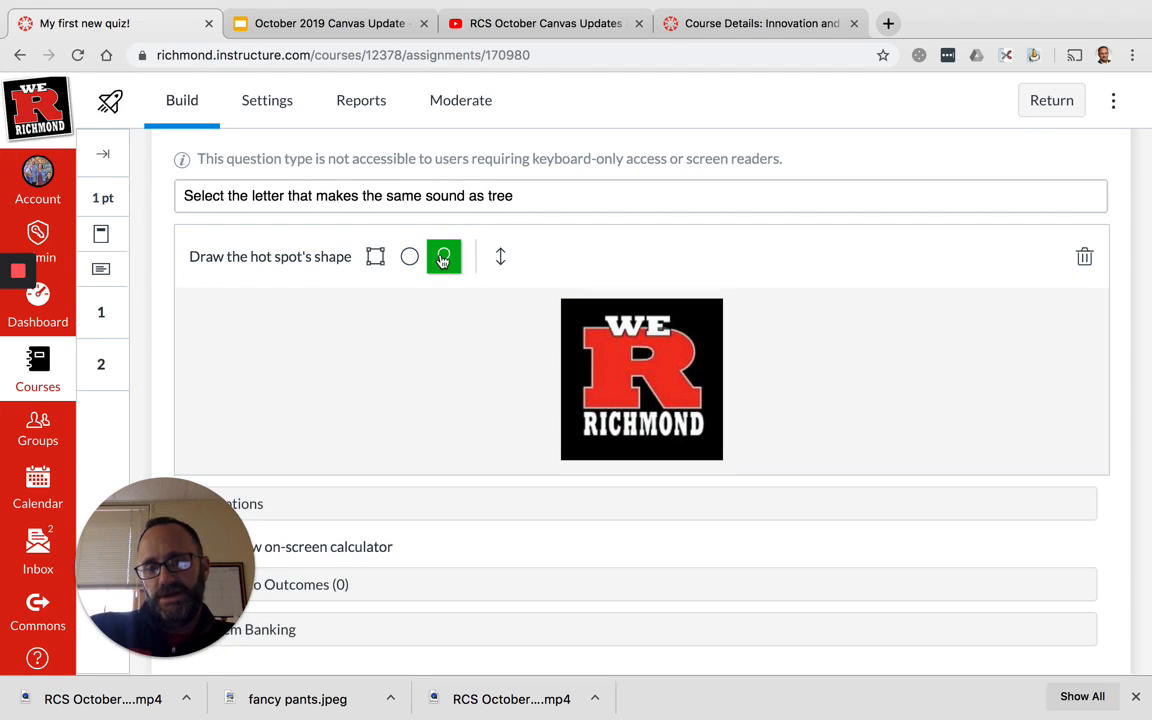
{"action": "left_click", "coordinate": [583, 326]}
{"action": "left_click", "coordinate": [582, 346]}
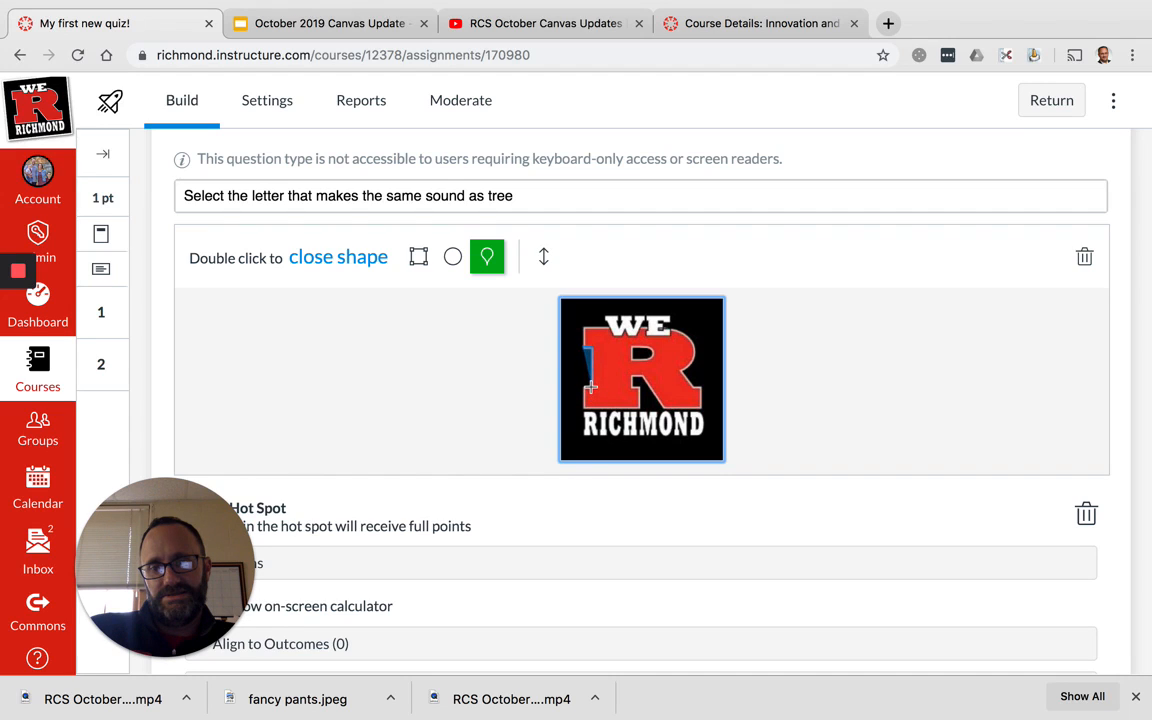
{"action": "left_click", "coordinate": [591, 386]}
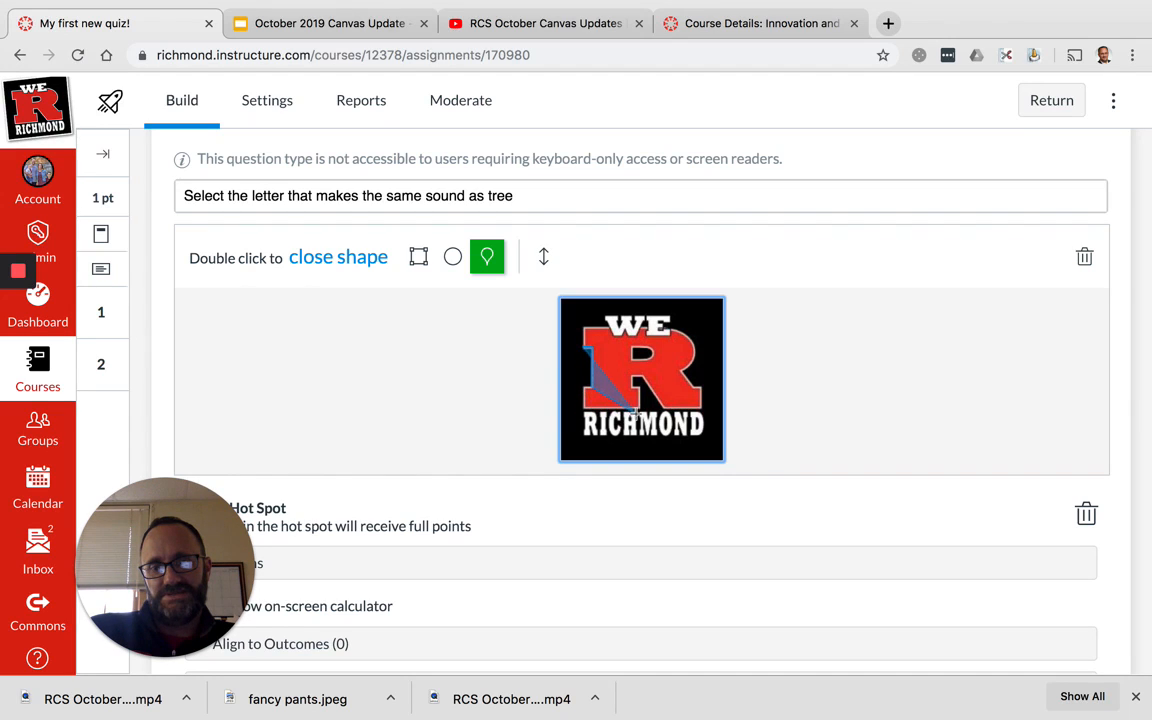
{"action": "left_click", "coordinate": [636, 404]}
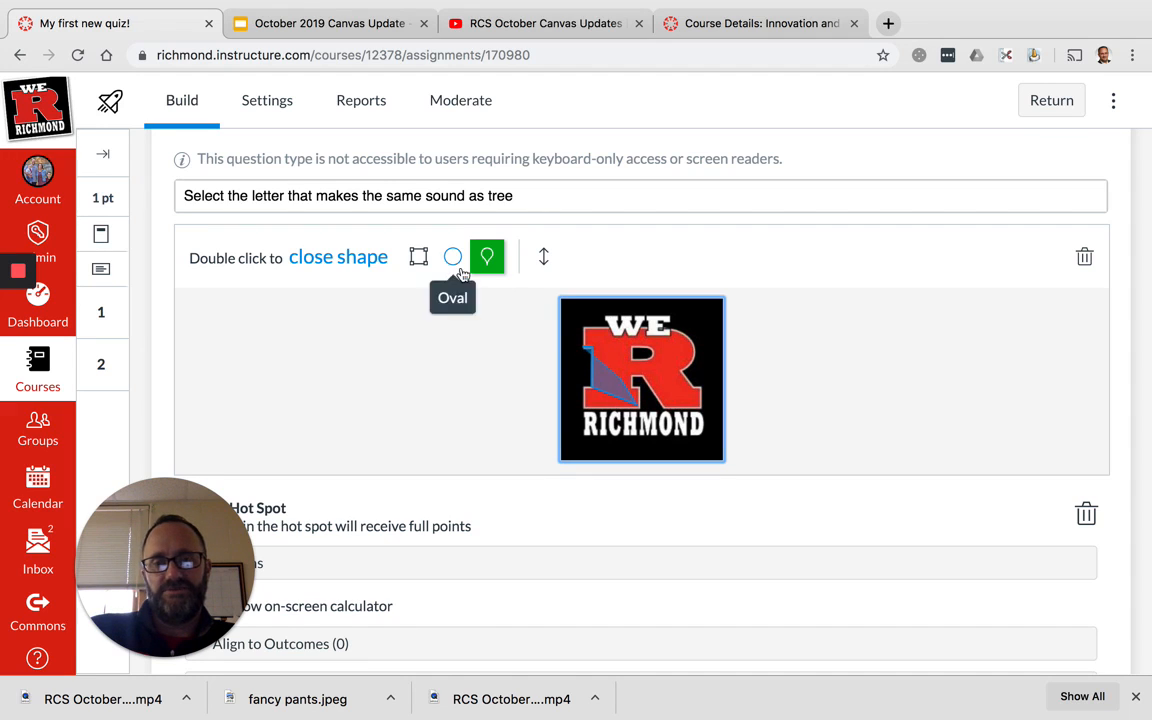
{"action": "left_click", "coordinate": [454, 362]}
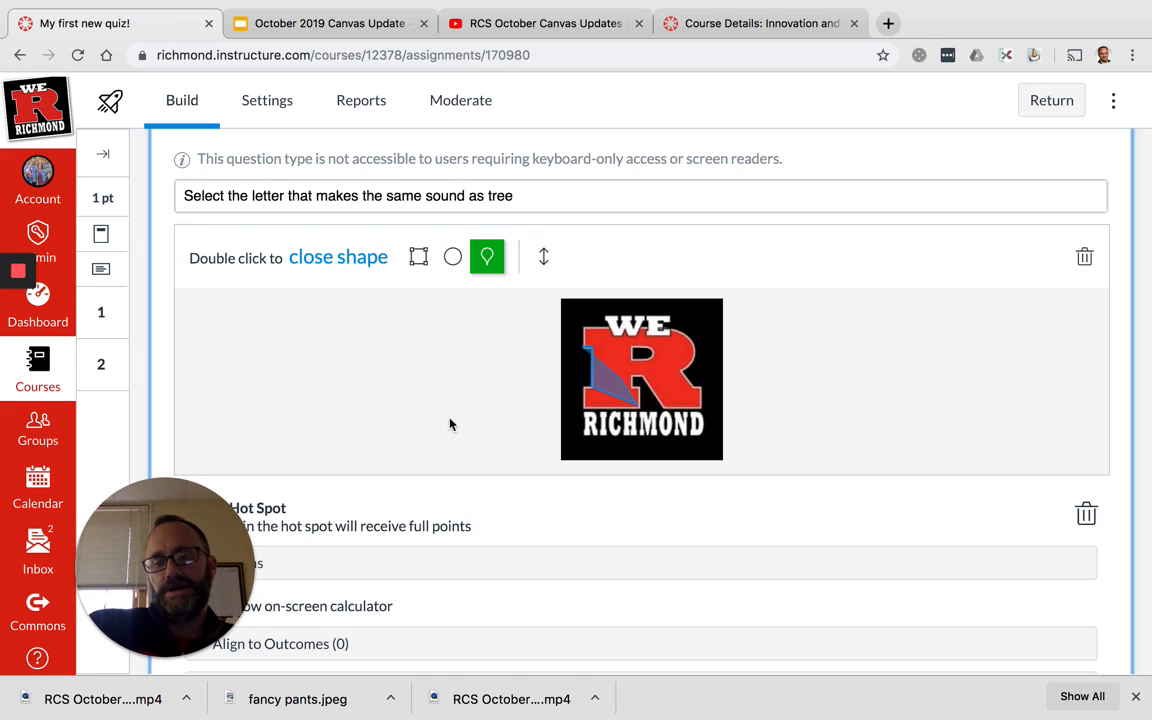
Step: Insert a Stimulus below the Hot Spot question
{"action": "scroll", "coordinate": [465, 373], "scroll_direction": "down", "scroll_amount": 2}
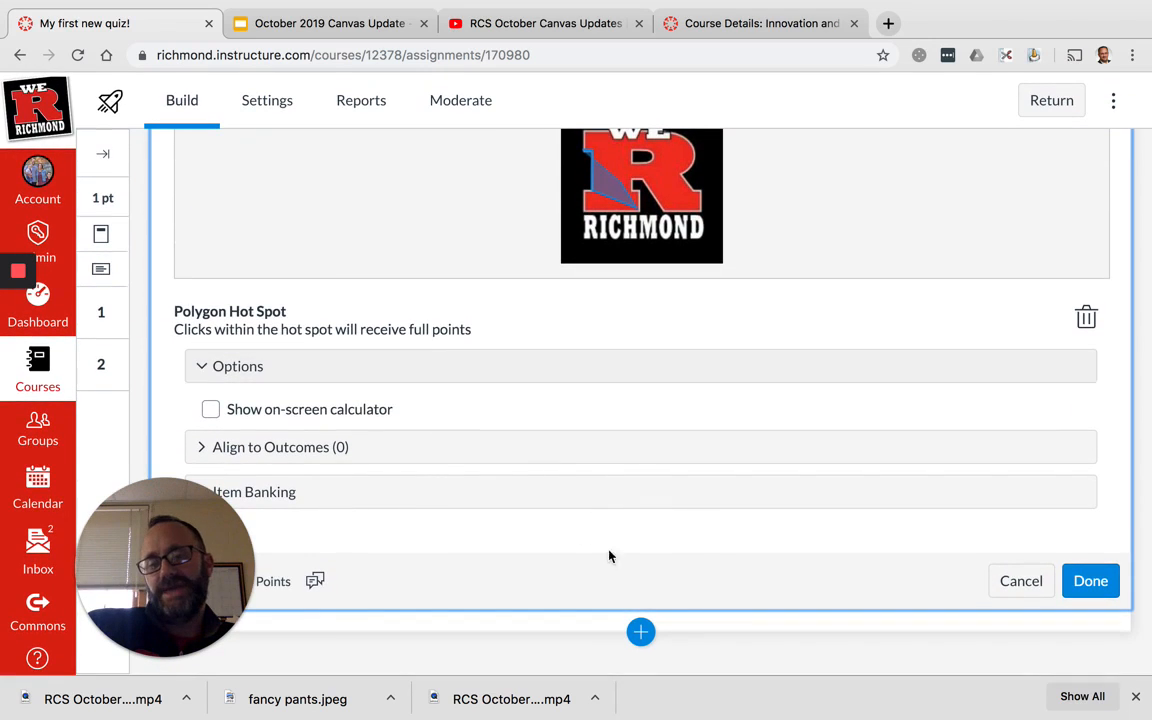
{"action": "left_click", "coordinate": [646, 630]}
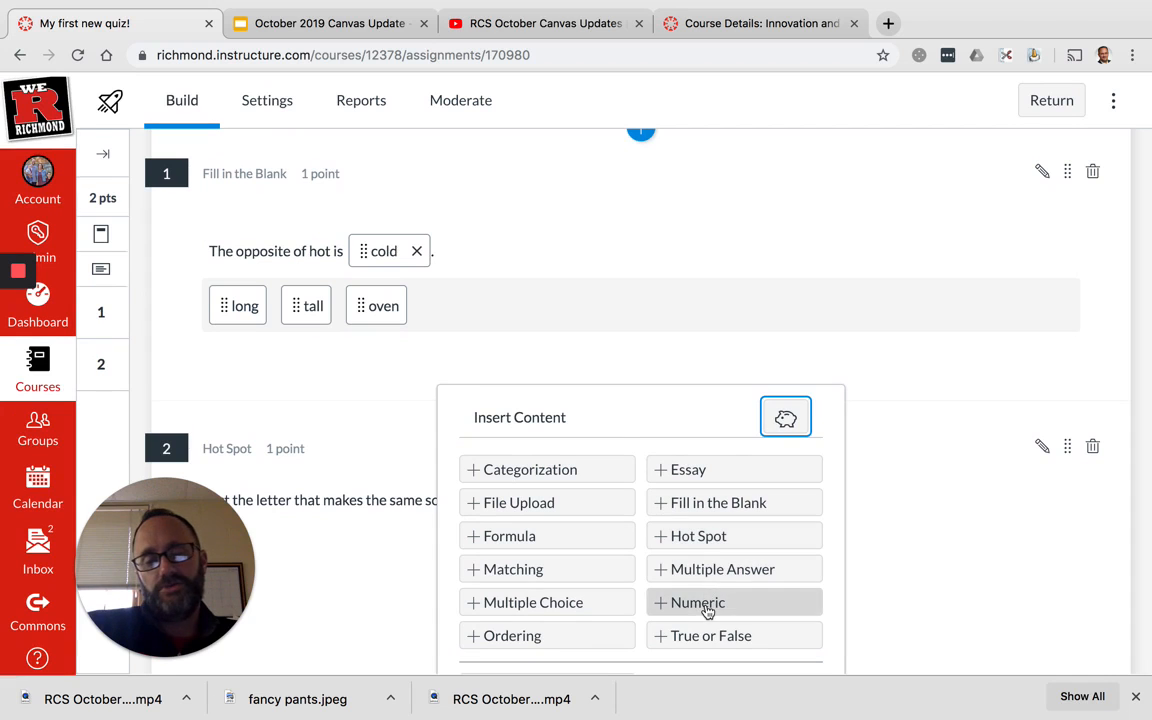
{"action": "scroll", "coordinate": [905, 573], "scroll_direction": "down", "scroll_amount": 3}
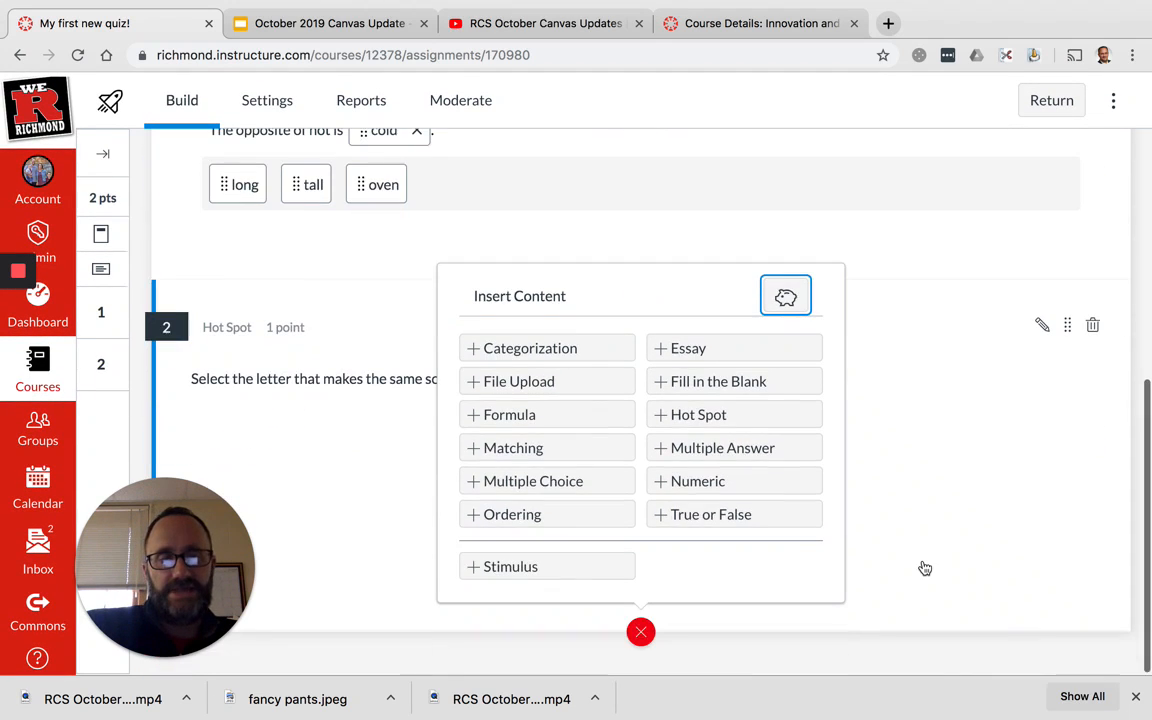
{"action": "left_click", "coordinate": [536, 578]}
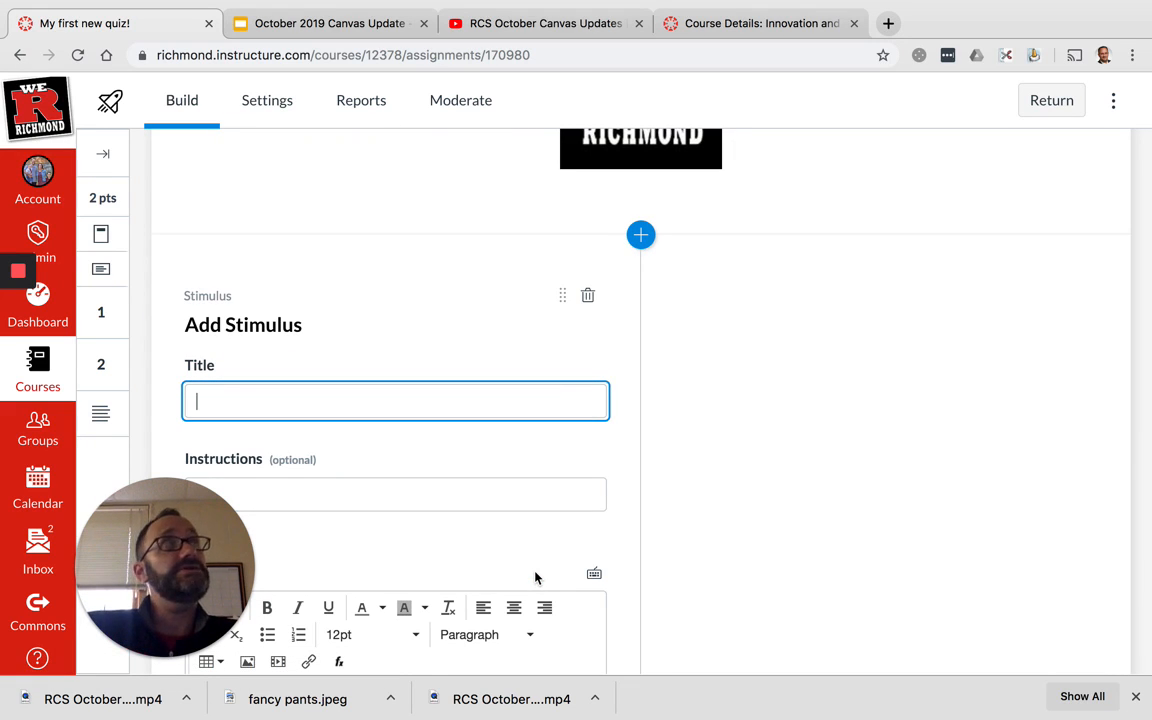
Step: Examine the stimulus form's Title, Instructions, Content, Source URL and Item Banking sections, and the content types available for insertion
{"action": "scroll", "coordinate": [536, 578], "scroll_direction": "down", "scroll_amount": 1}
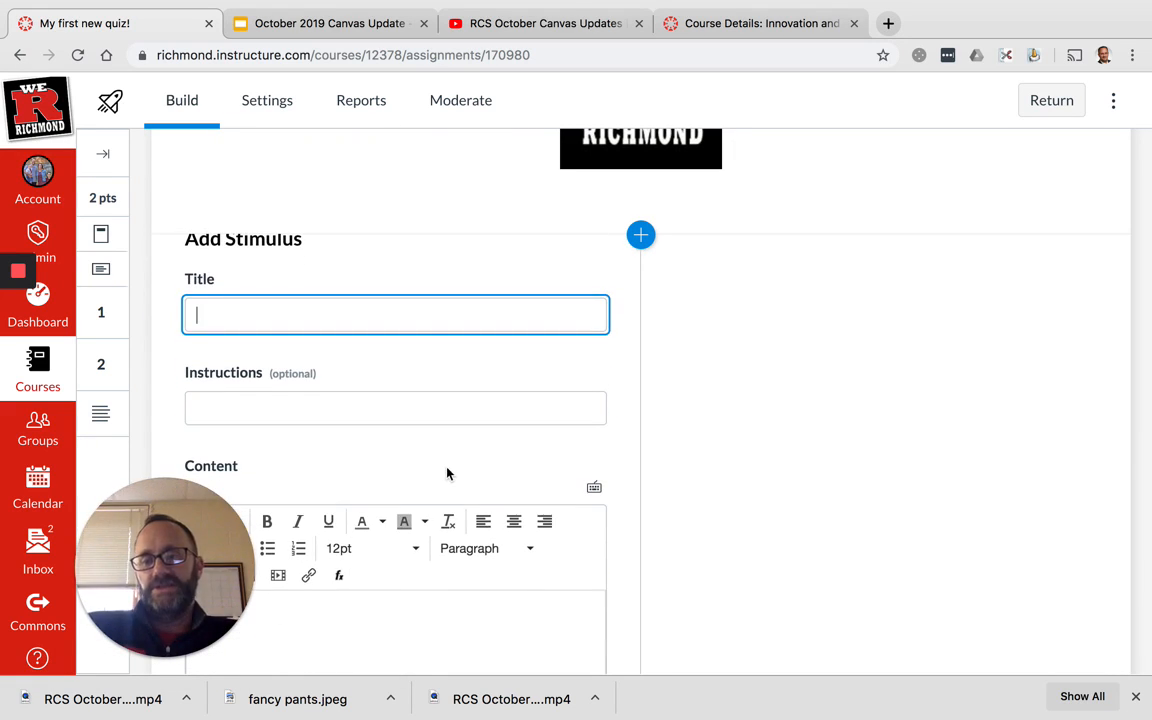
{"action": "scroll", "coordinate": [447, 473], "scroll_direction": "down", "scroll_amount": 1}
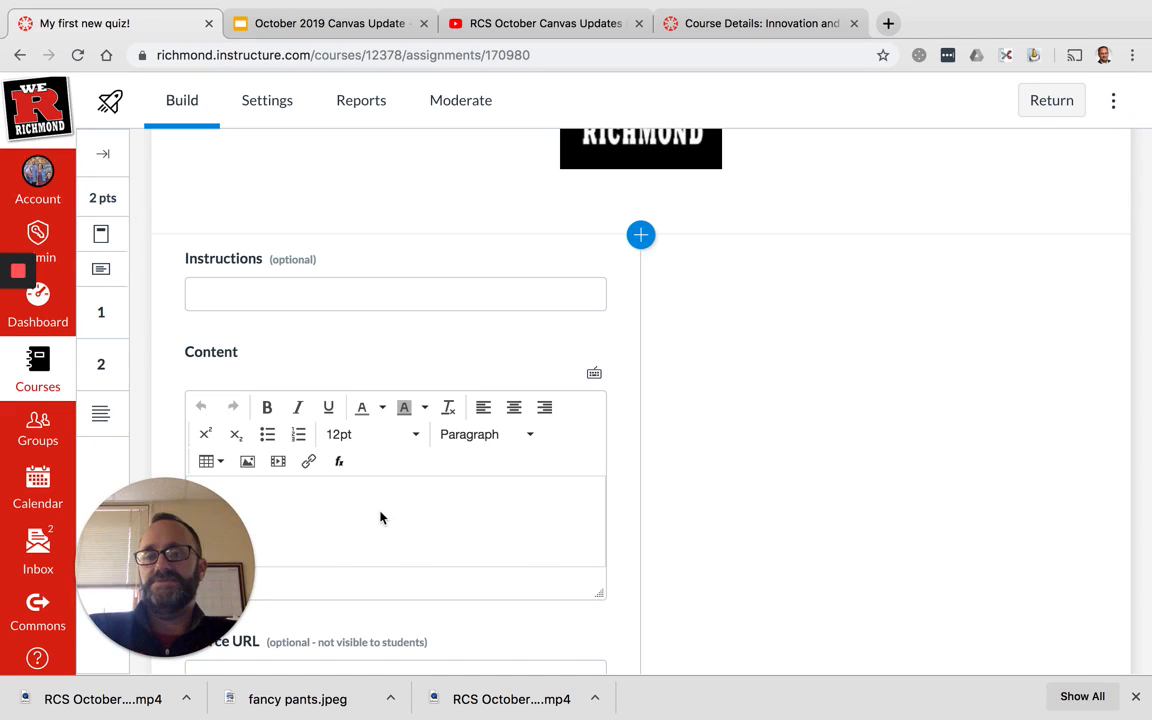
{"action": "scroll", "coordinate": [805, 397], "scroll_direction": "down", "scroll_amount": 2}
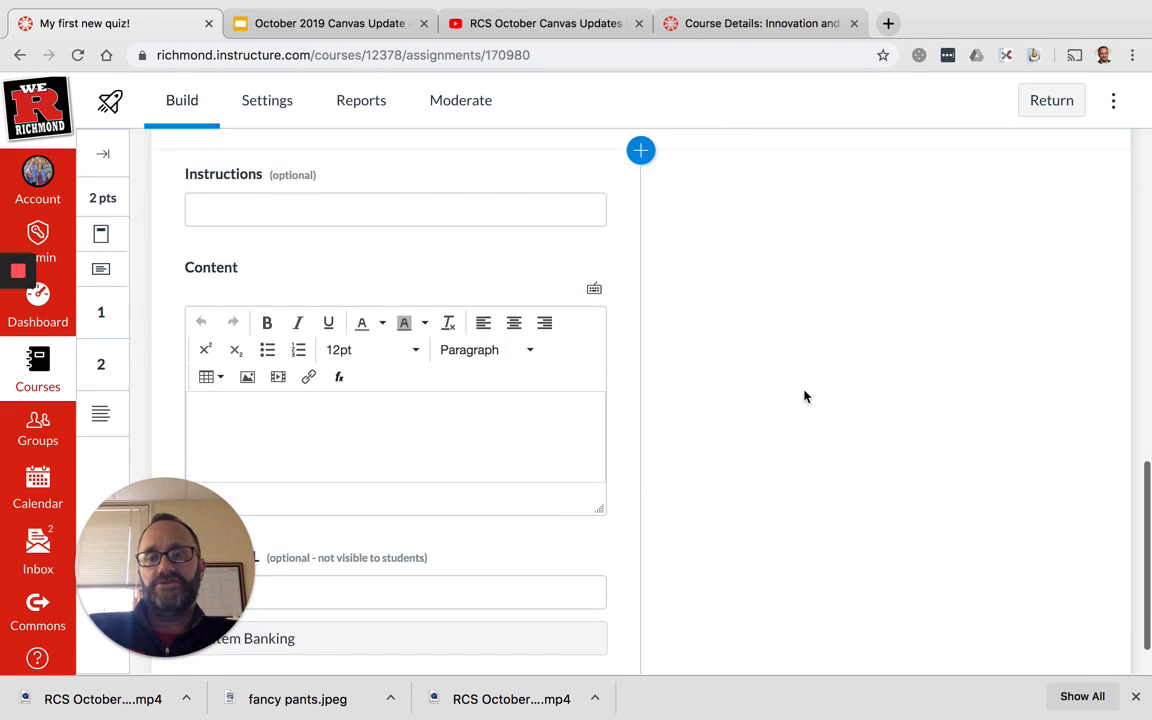
{"action": "scroll", "coordinate": [805, 397], "scroll_direction": "up", "scroll_amount": 2}
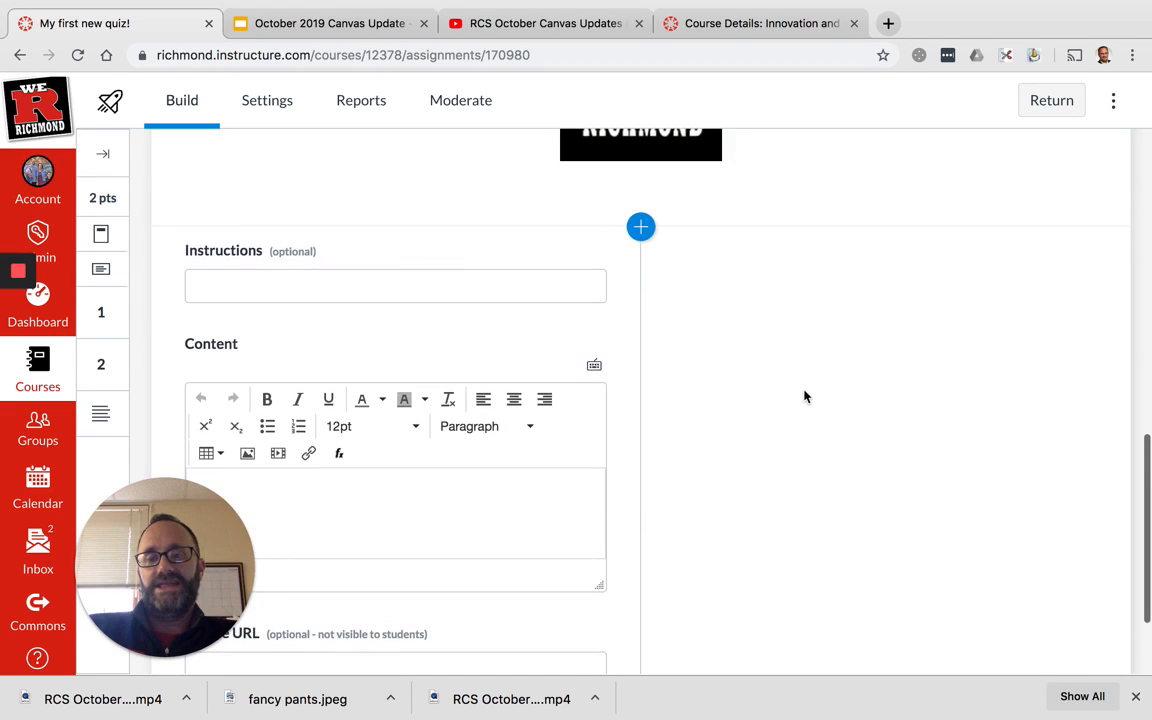
{"action": "left_click", "coordinate": [642, 228]}
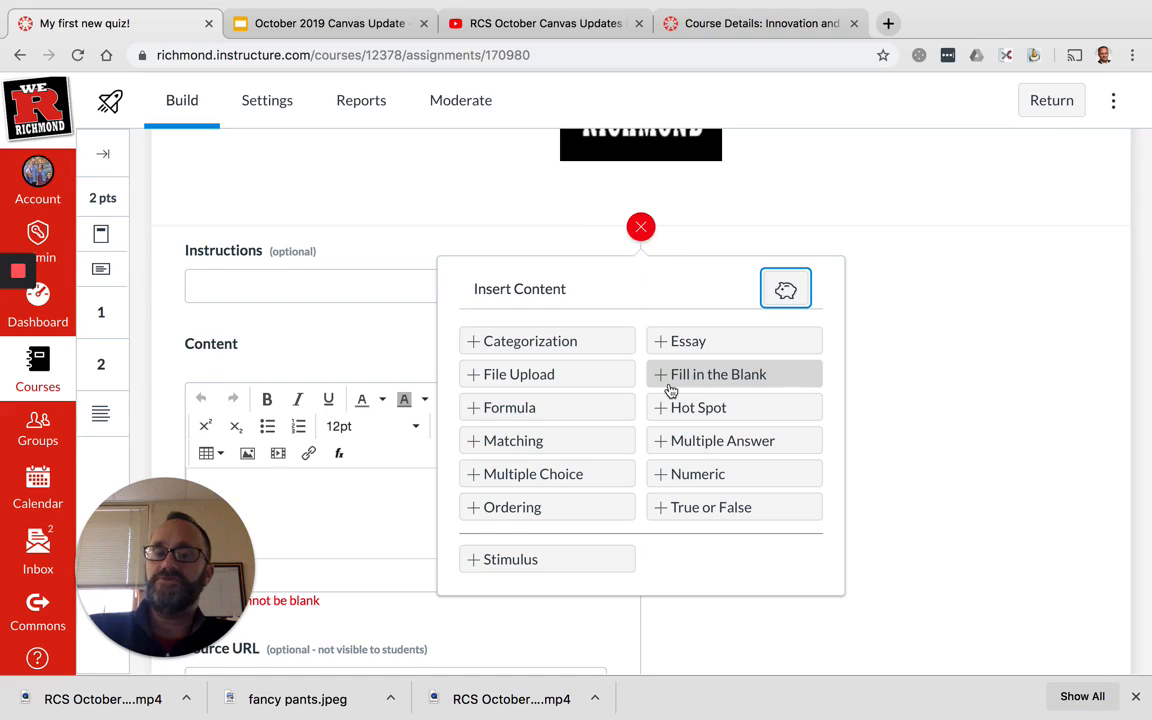
{"action": "left_click", "coordinate": [378, 332]}
{"action": "scroll", "coordinate": [378, 332], "scroll_direction": "down", "scroll_amount": 2}
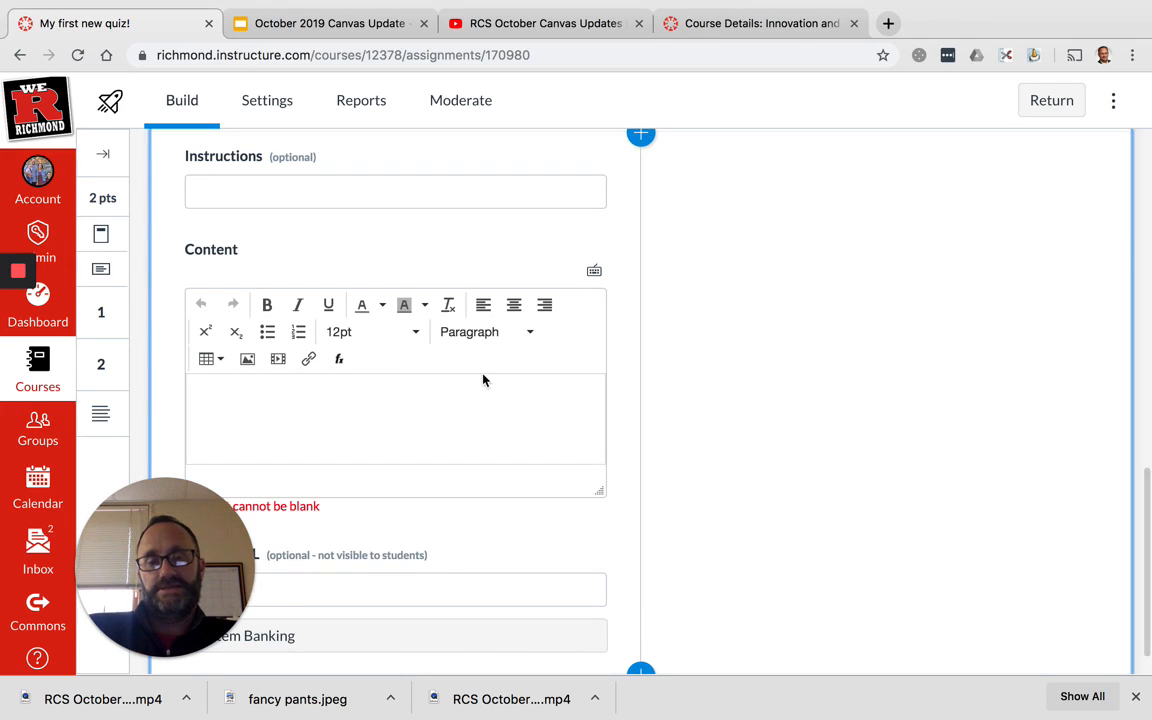
{"action": "scroll", "coordinate": [757, 349], "scroll_direction": "down", "scroll_amount": 1}
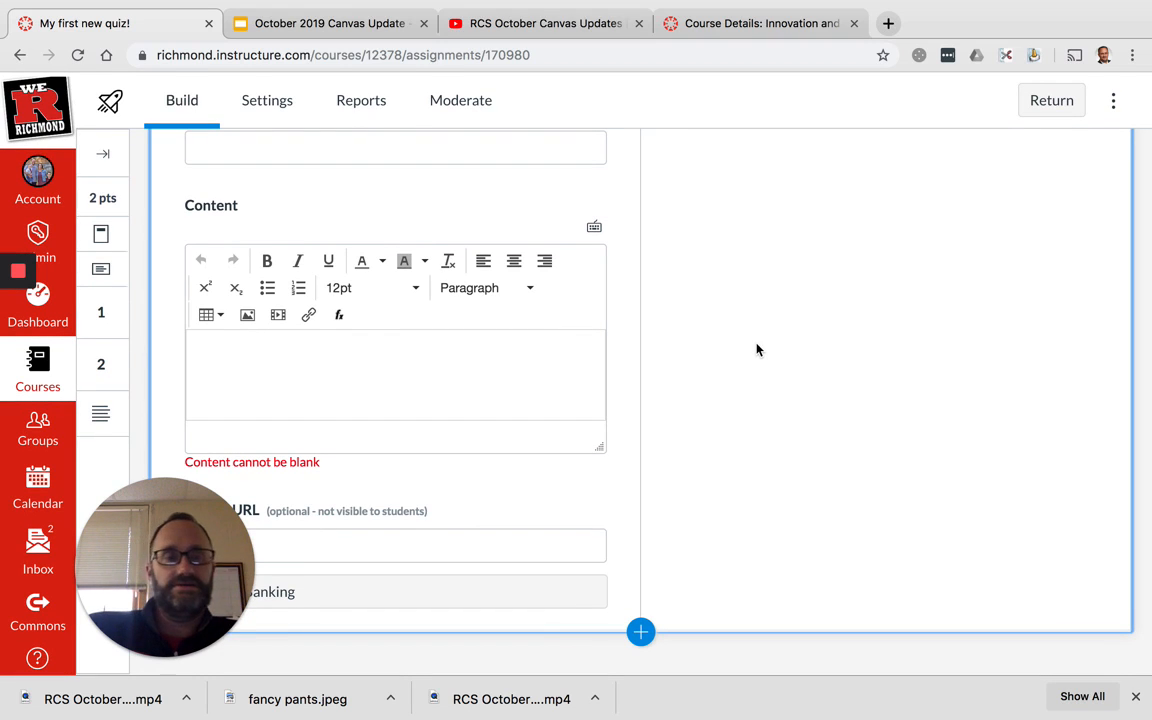
{"action": "scroll", "coordinate": [757, 349], "scroll_direction": "up", "scroll_amount": 3}
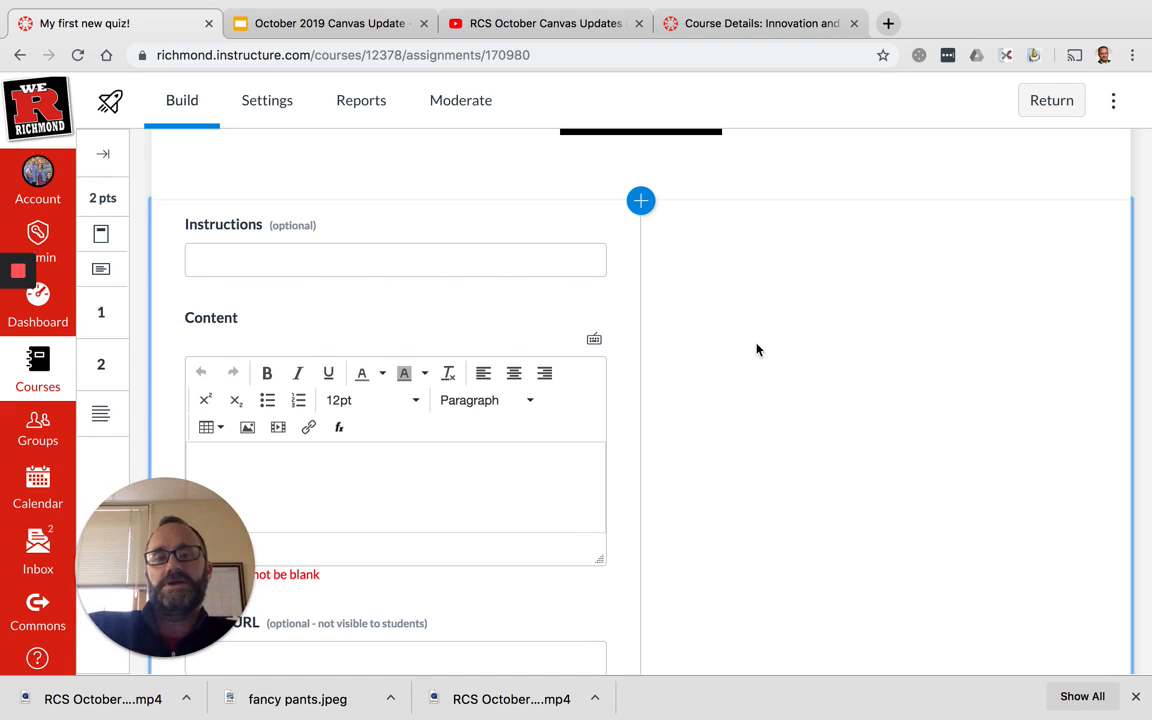
{"action": "scroll", "coordinate": [757, 349], "scroll_direction": "down", "scroll_amount": 3}
Step: Jump through the quiz outline to the instructions, question 1, question 2, the stimulus and the quiz title
{"action": "scroll", "coordinate": [757, 349], "scroll_direction": "up", "scroll_amount": 15}
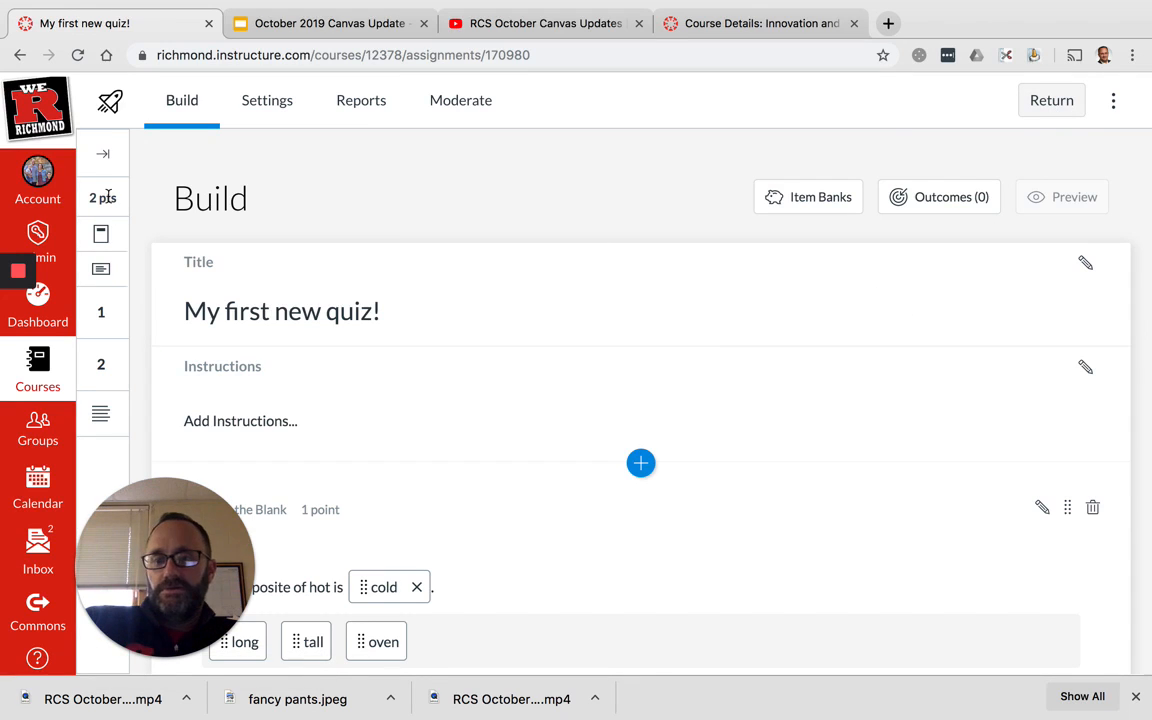
{"action": "left_click", "coordinate": [101, 268]}
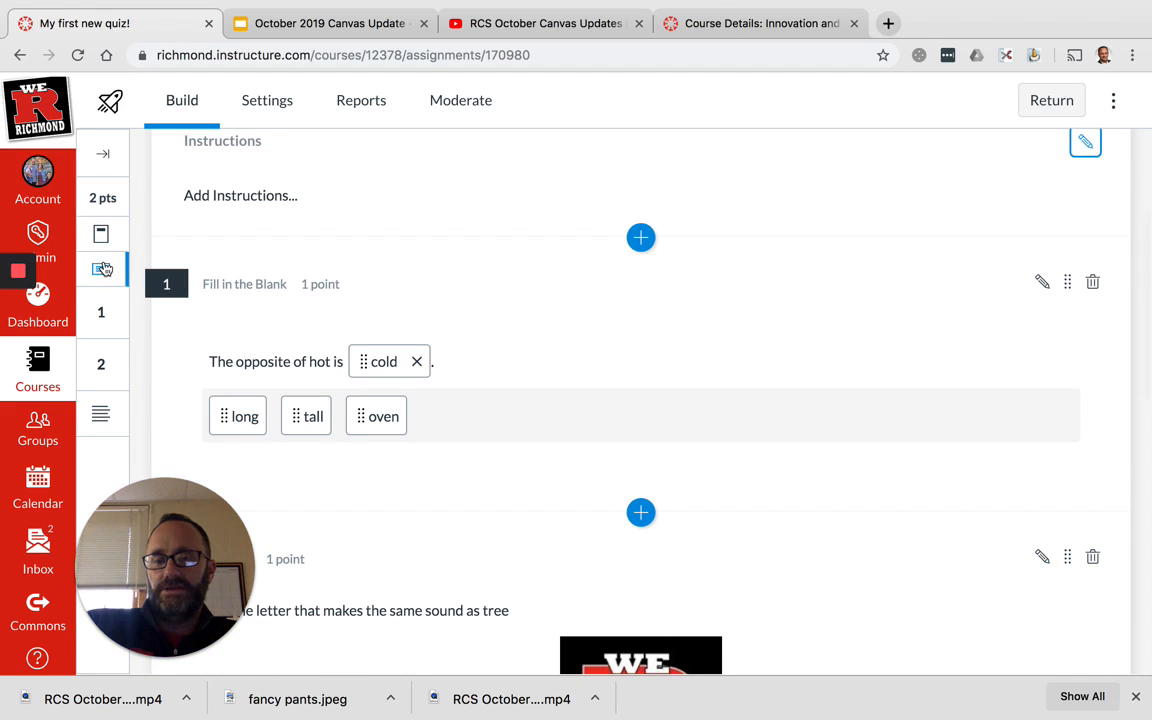
{"action": "left_click", "coordinate": [104, 310]}
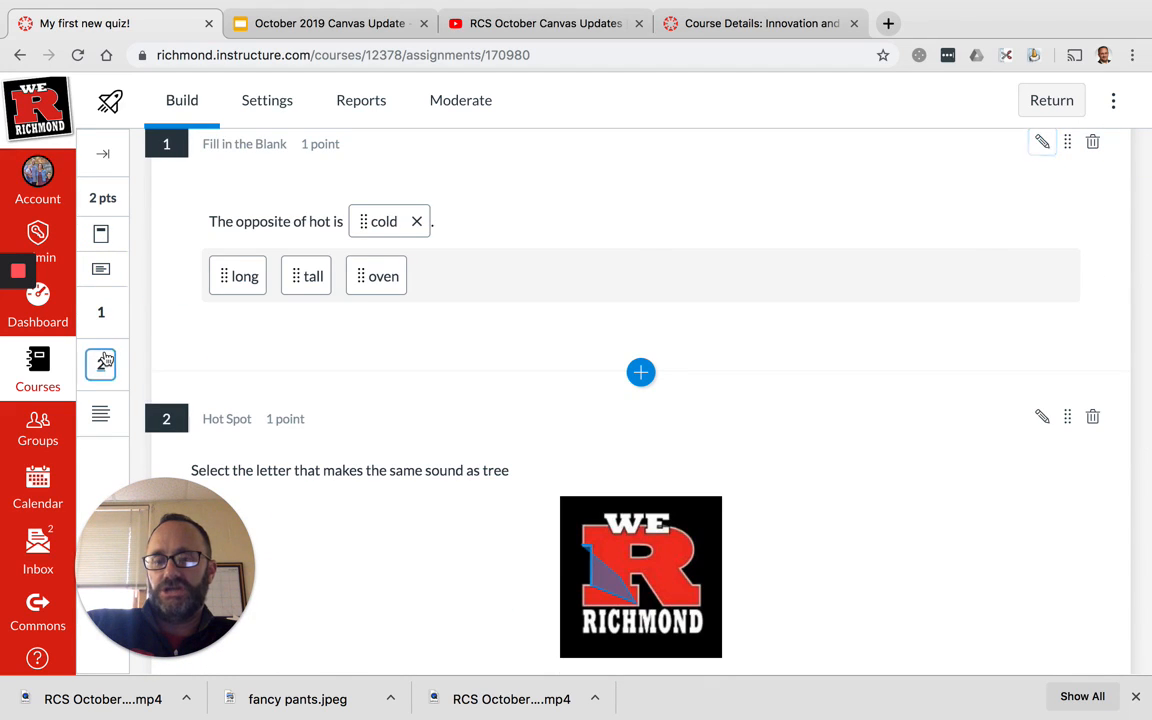
{"action": "left_click", "coordinate": [100, 362]}
{"action": "left_click", "coordinate": [106, 407]}
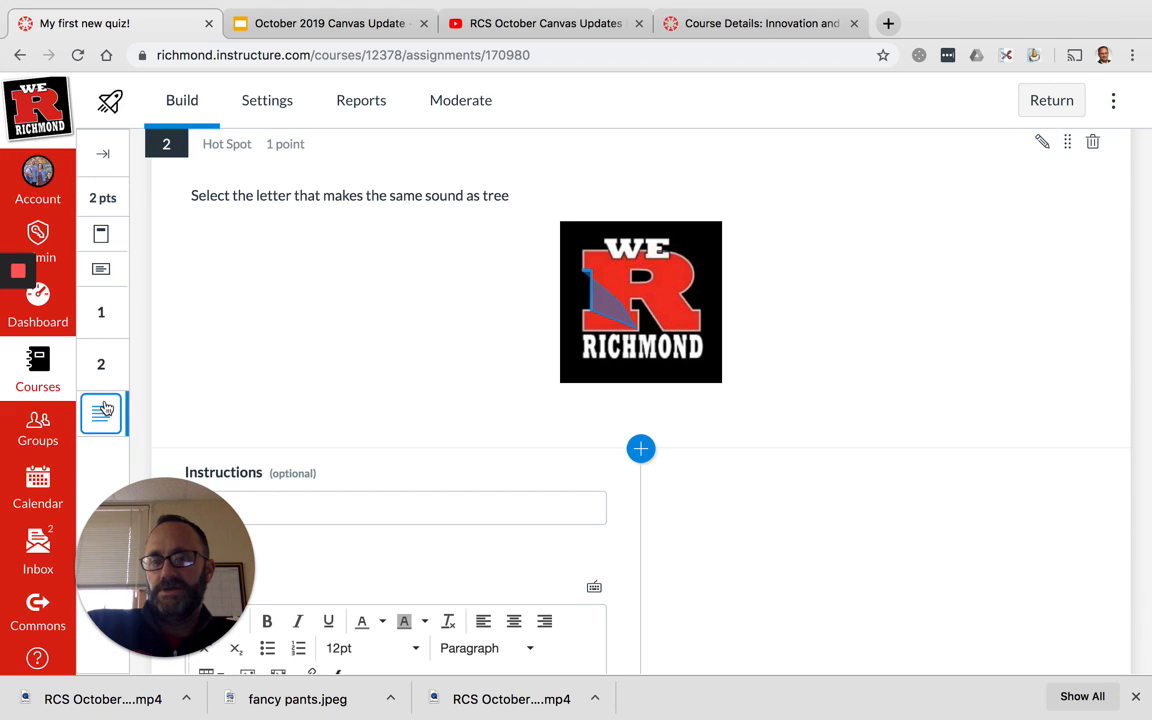
{"action": "left_click", "coordinate": [106, 311]}
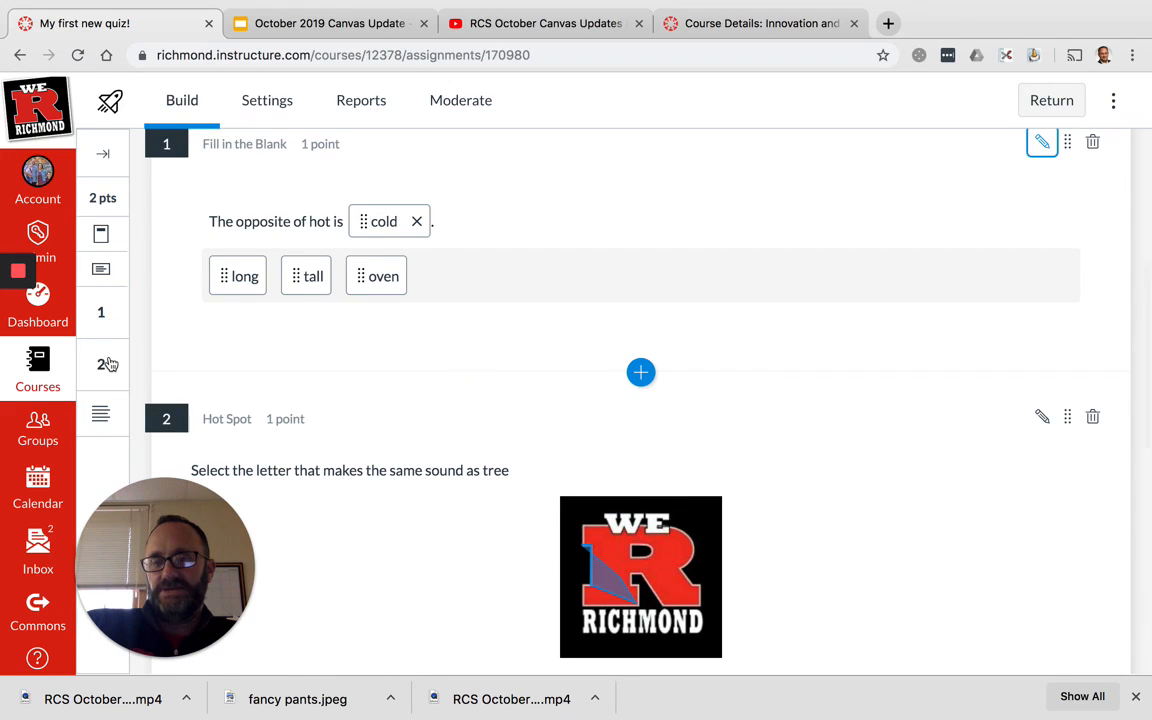
{"action": "left_click", "coordinate": [108, 365]}
{"action": "left_click", "coordinate": [111, 270]}
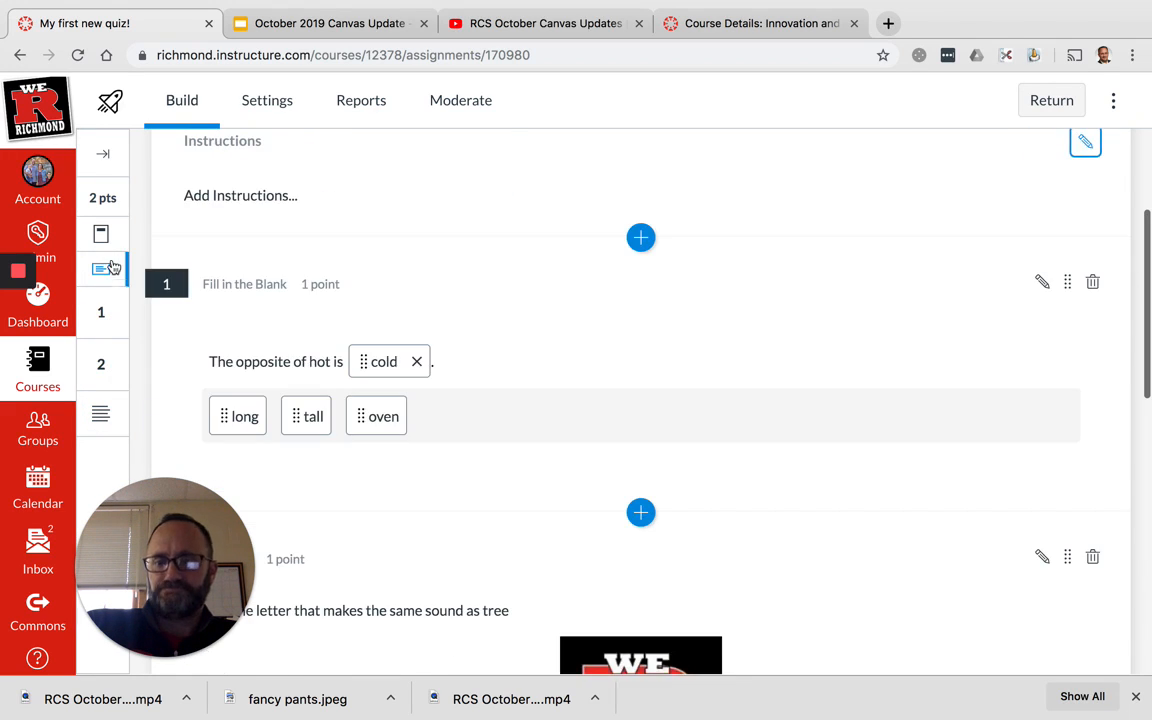
{"action": "left_click", "coordinate": [112, 246]}
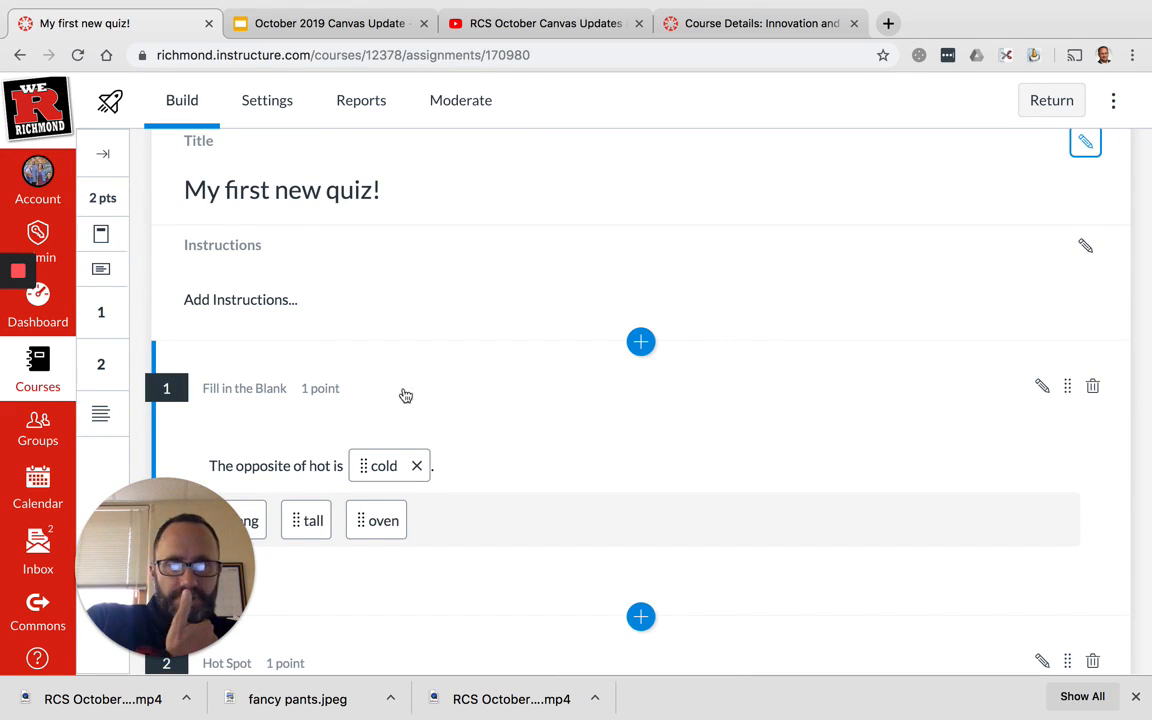
Step: Try to open the Fill in the Blank question and its point value for editing
{"action": "scroll", "coordinate": [347, 376], "scroll_direction": "down", "scroll_amount": 1}
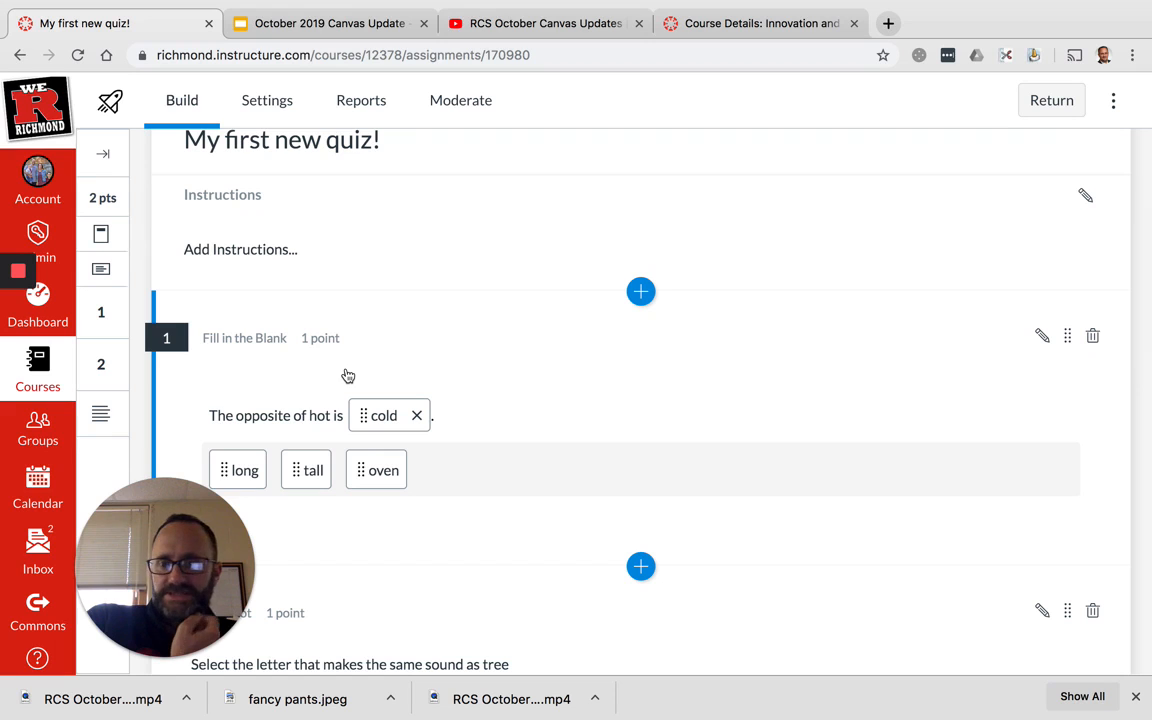
{"action": "left_click", "coordinate": [316, 336]}
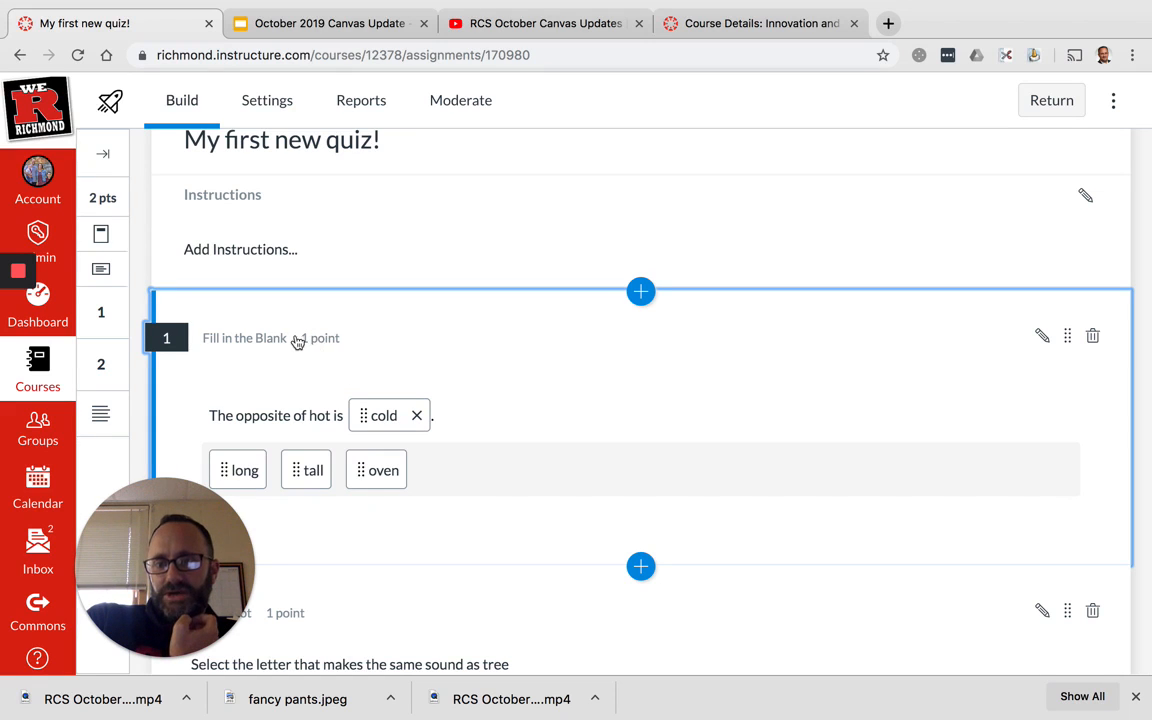
{"action": "scroll", "coordinate": [432, 365], "scroll_direction": "down", "scroll_amount": 10}
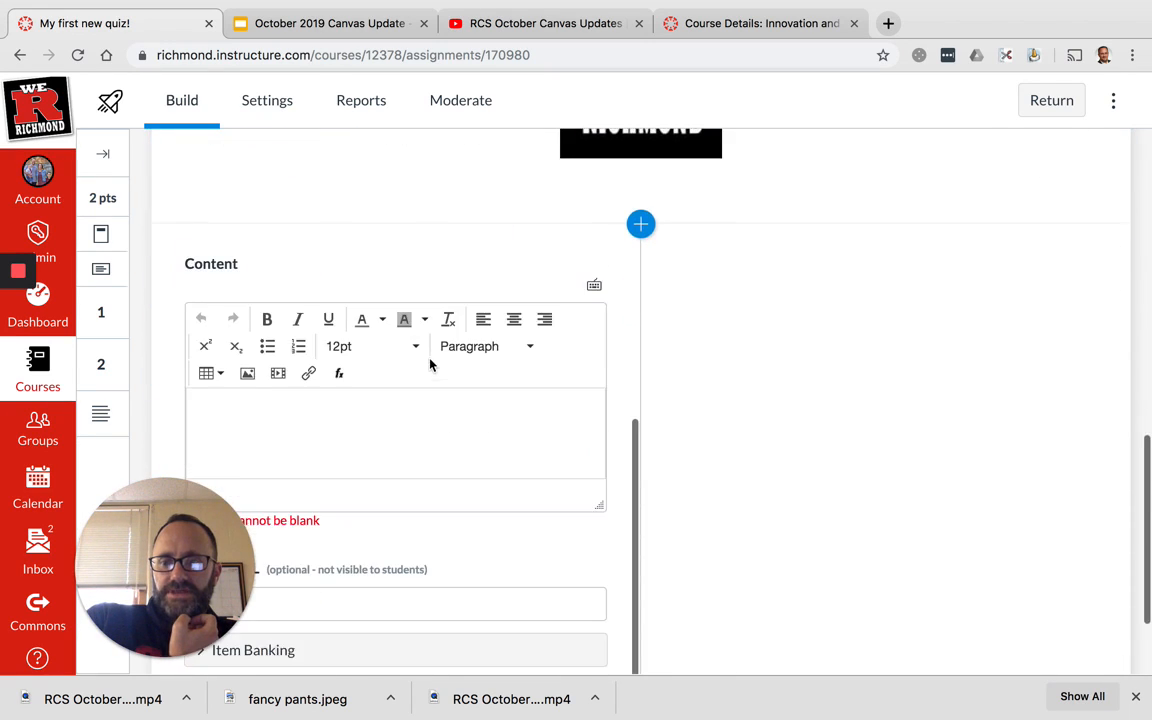
{"action": "scroll", "coordinate": [720, 401], "scroll_direction": "up", "scroll_amount": 10}
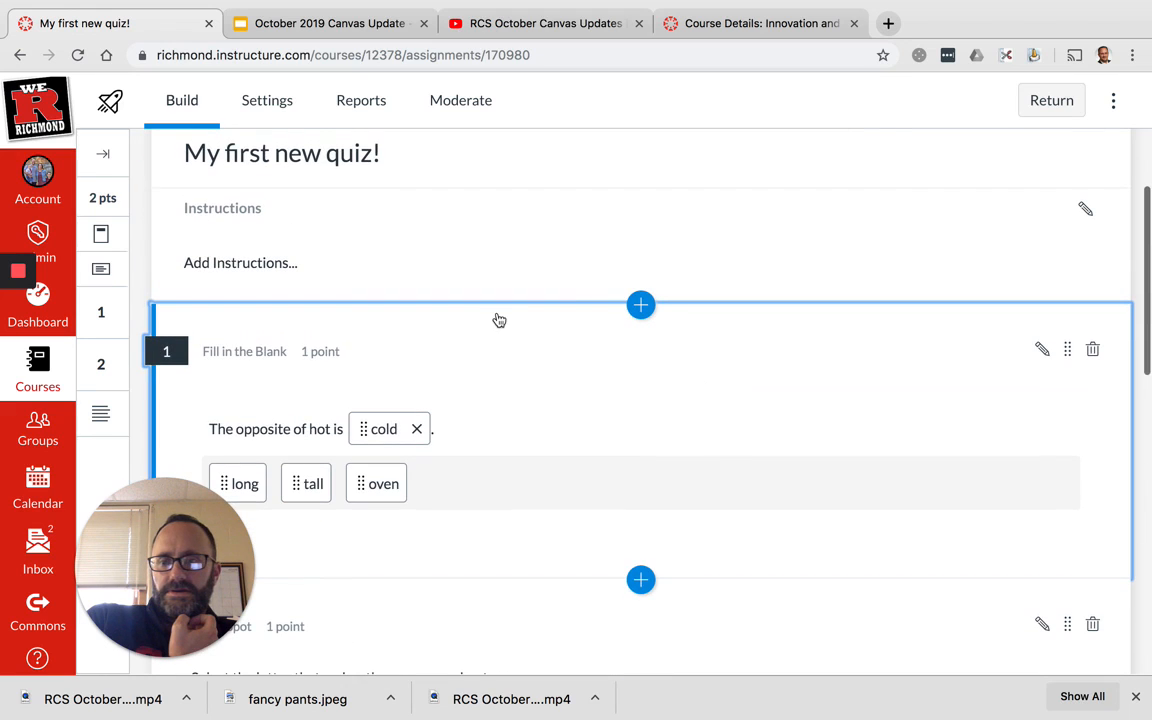
{"action": "left_click", "coordinate": [1042, 350]}
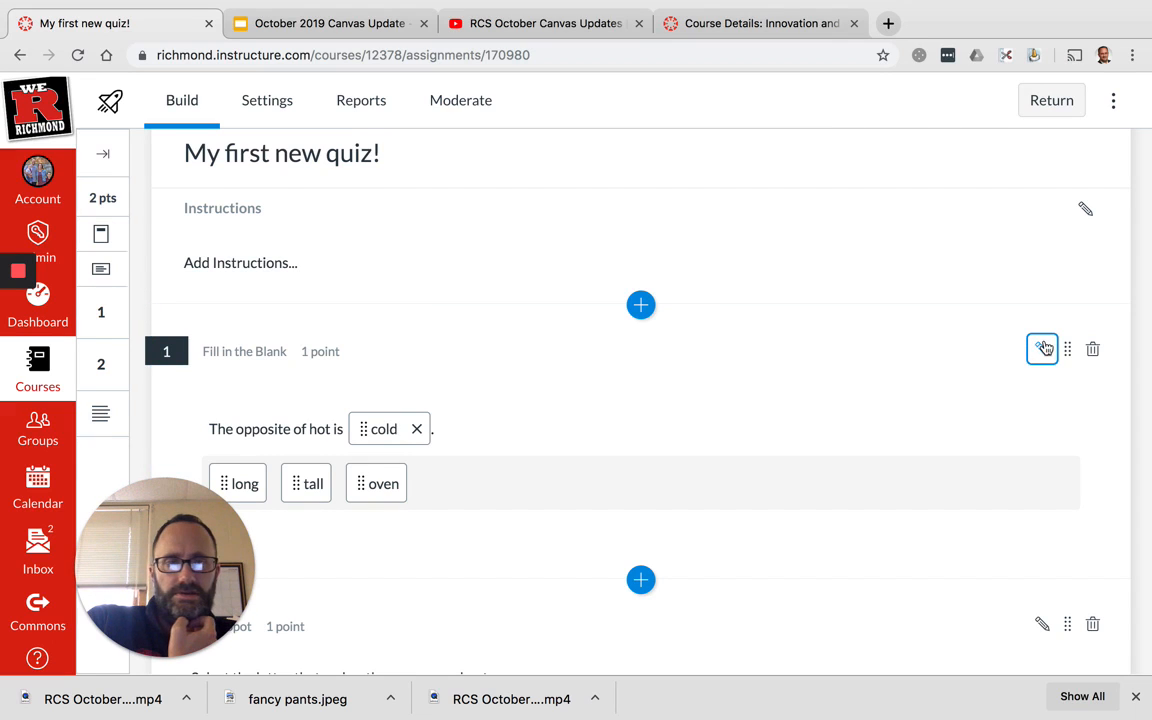
{"action": "left_click", "coordinate": [315, 354]}
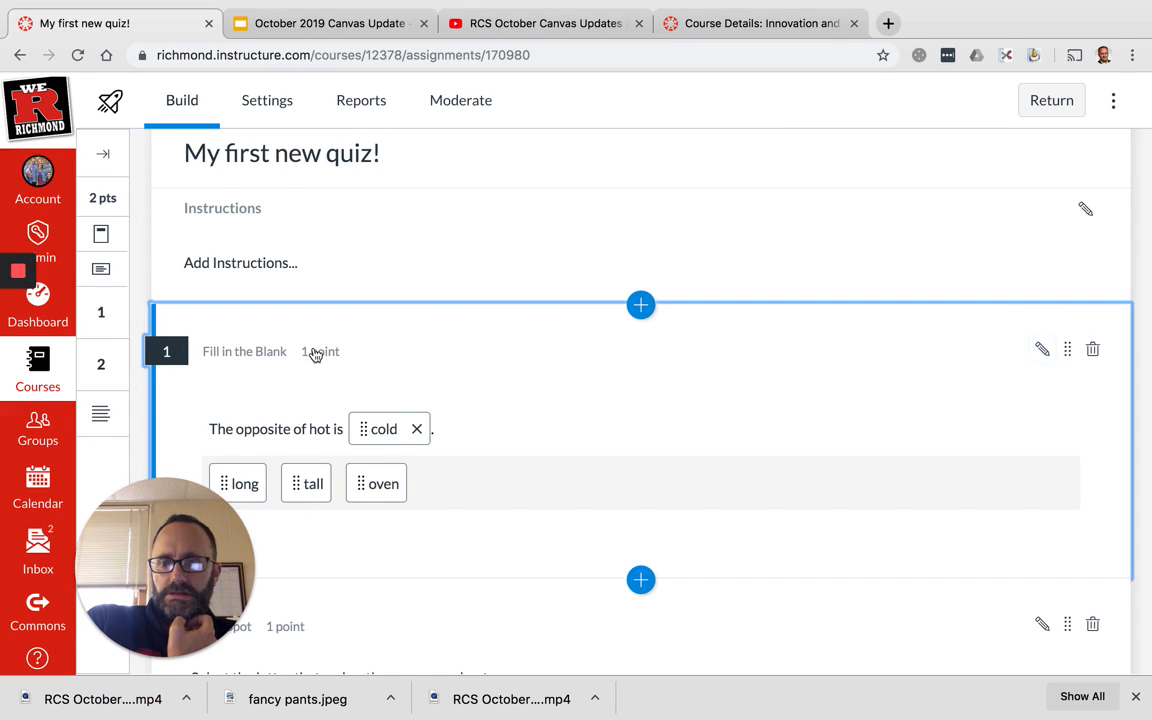
{"action": "scroll", "coordinate": [311, 380], "scroll_direction": "down", "scroll_amount": 1}
{"action": "scroll", "coordinate": [311, 380], "scroll_direction": "up", "scroll_amount": 2}
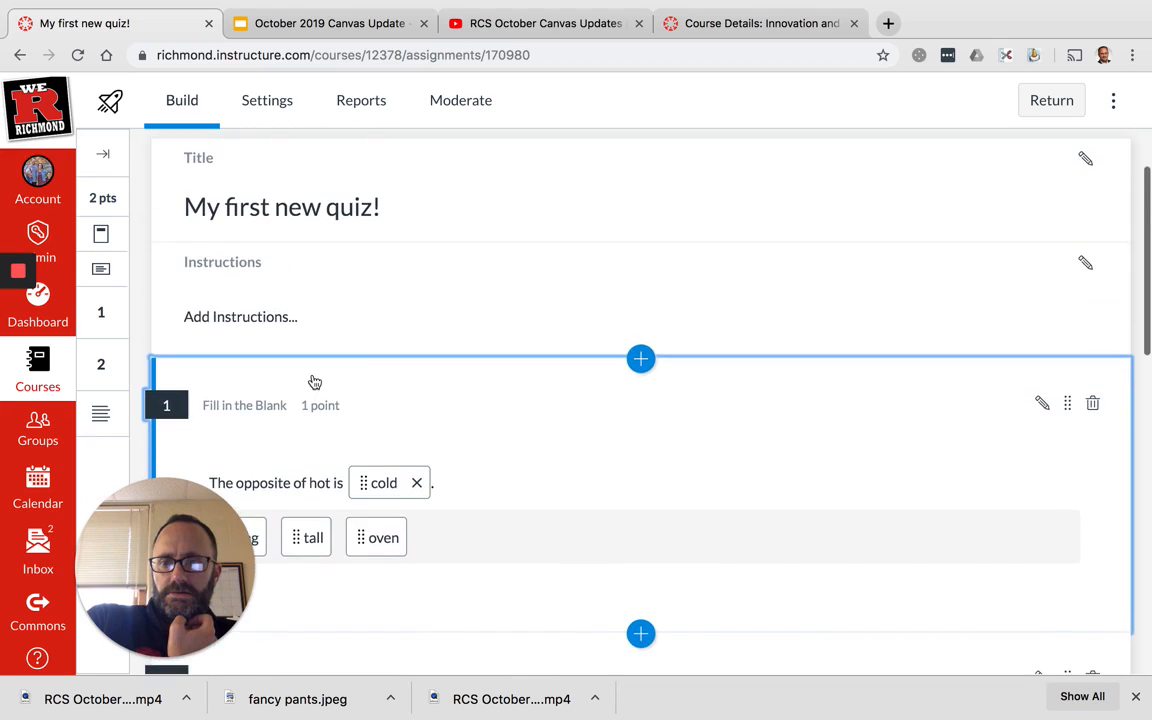
{"action": "scroll", "coordinate": [329, 428], "scroll_direction": "down", "scroll_amount": 1}
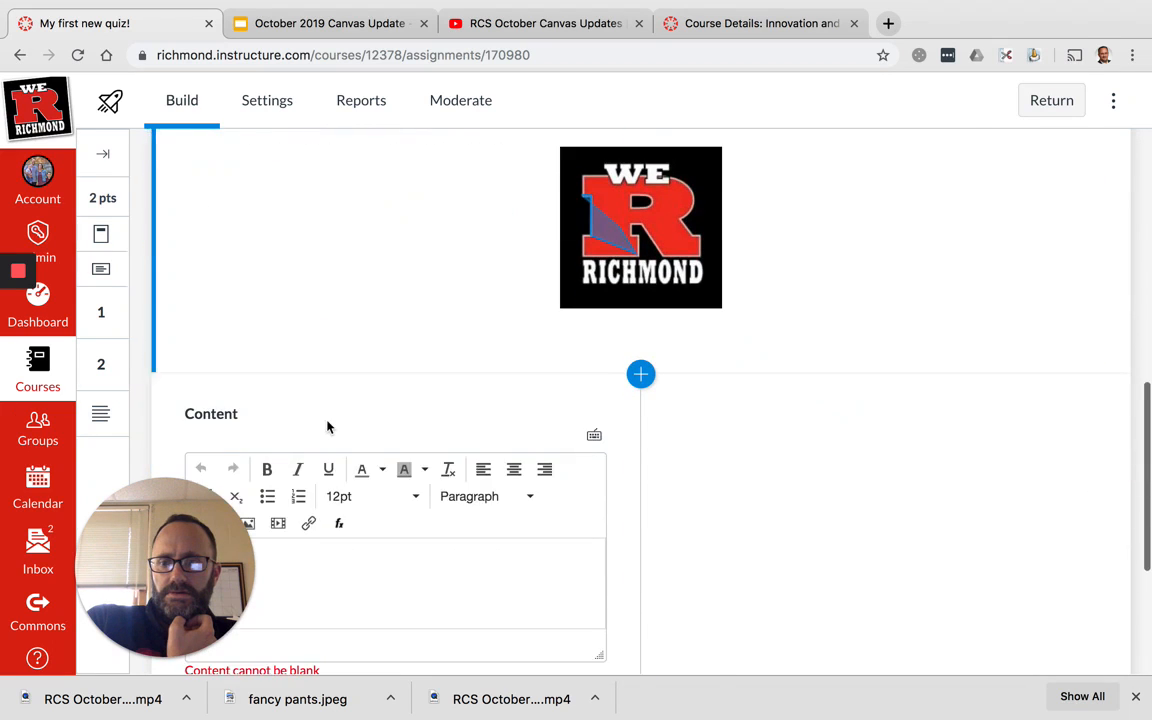
{"action": "scroll", "coordinate": [327, 427], "scroll_direction": "up", "scroll_amount": 2}
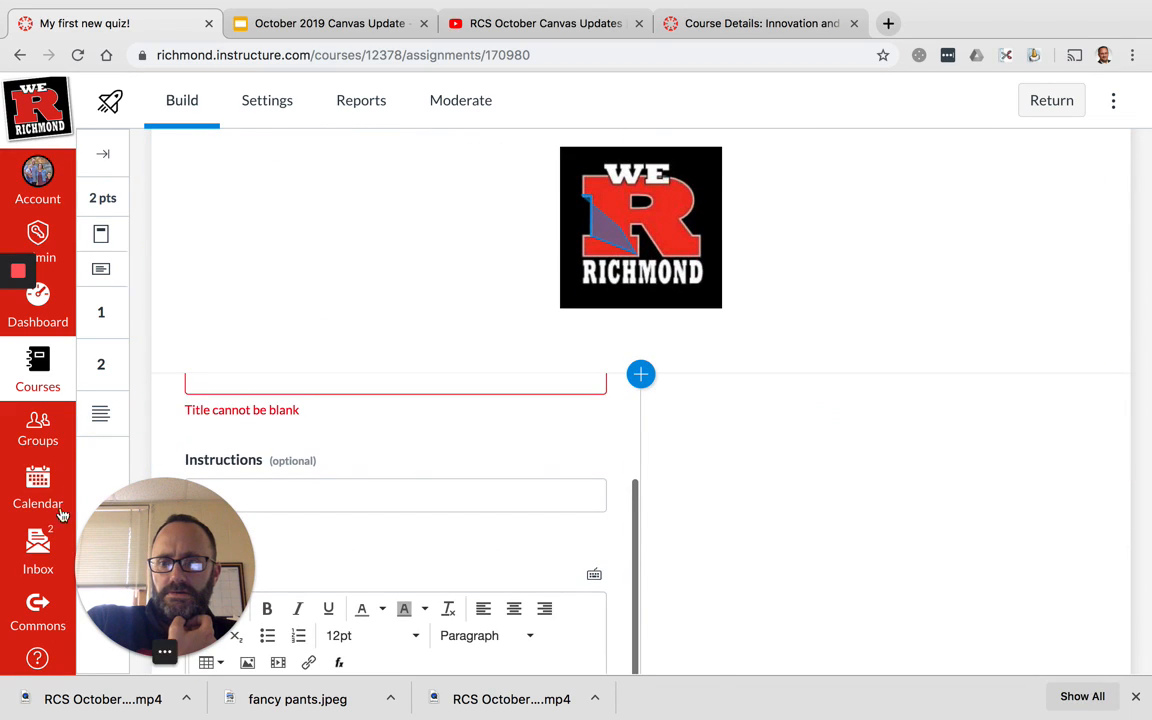
{"action": "mouse_move", "coordinate": [27, 345]}
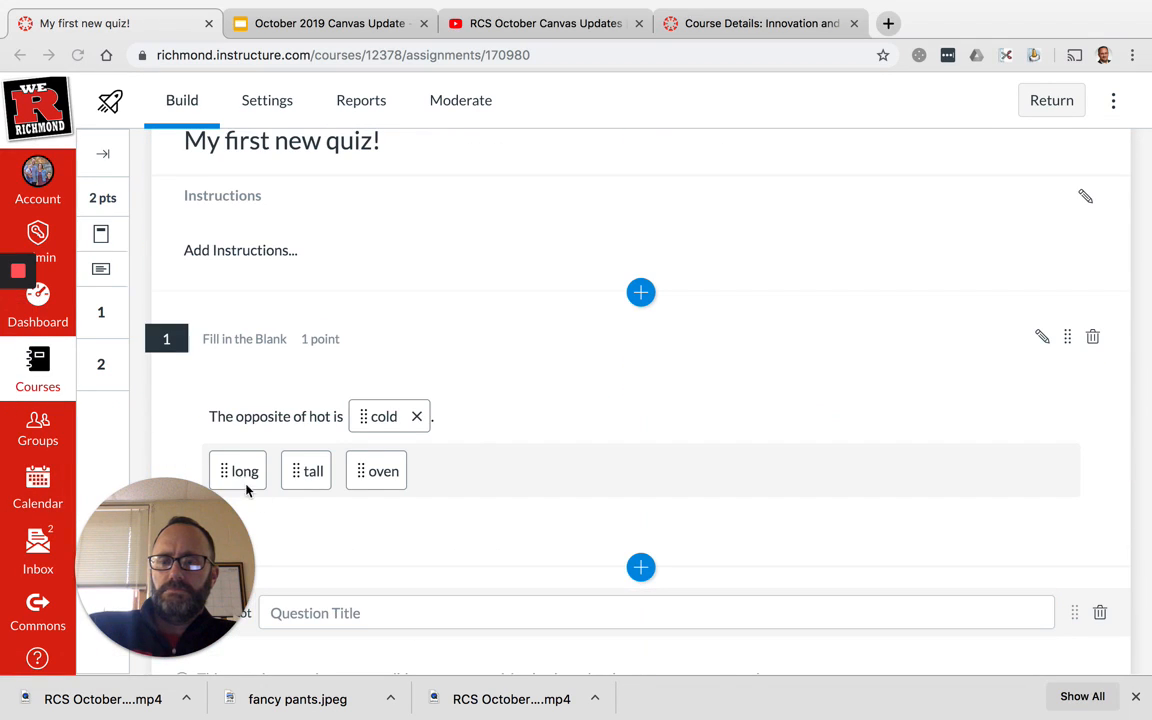
Step: Open the Fill in the Blank question for editing and examine its answer choices, options and points setting
{"action": "left_click", "coordinate": [270, 338]}
{"action": "scroll", "coordinate": [405, 352], "scroll_direction": "down", "scroll_amount": 4}
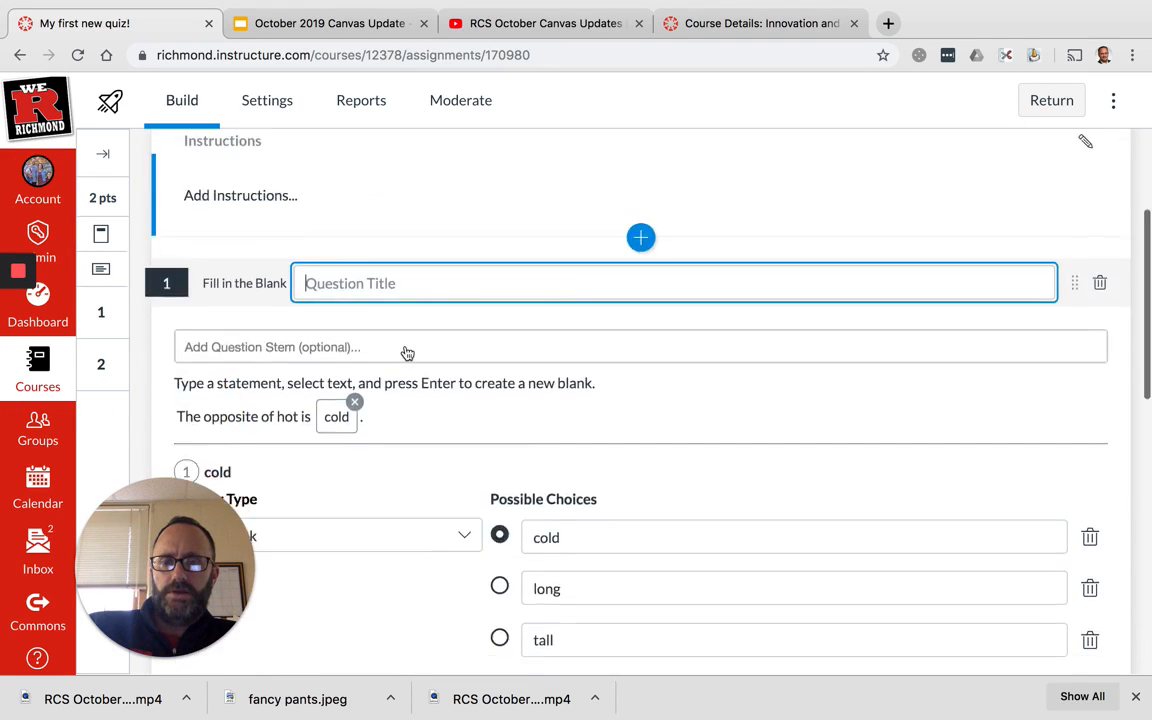
{"action": "scroll", "coordinate": [405, 352], "scroll_direction": "down", "scroll_amount": 4}
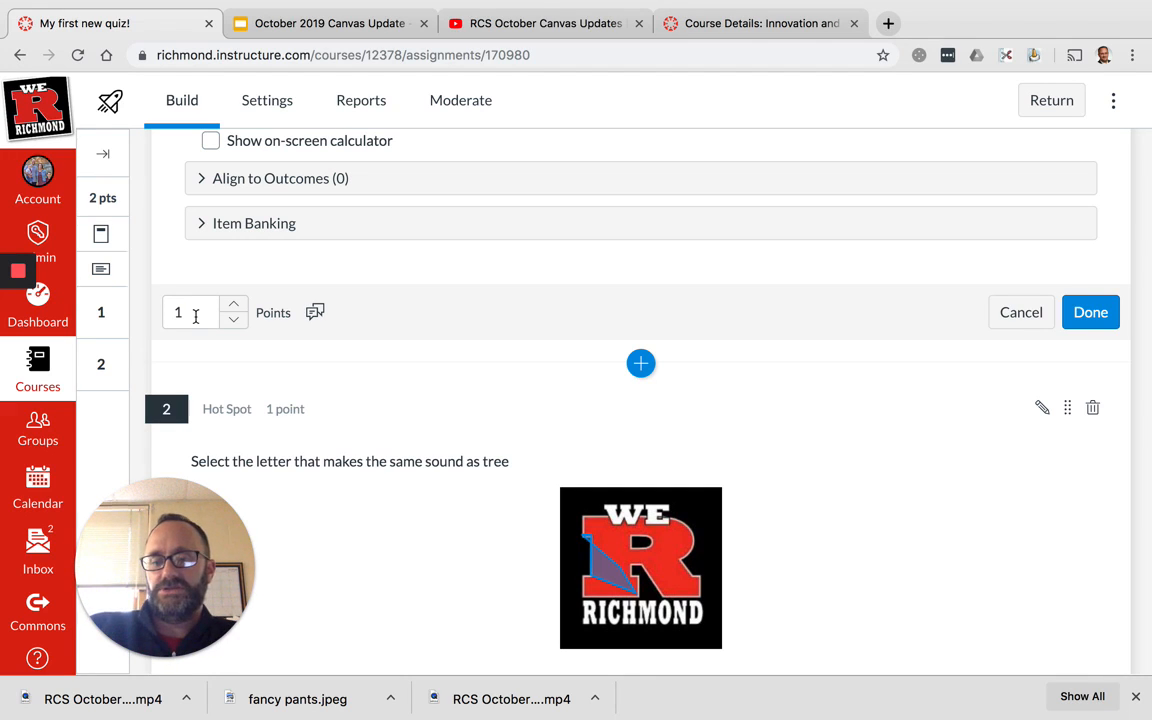
{"action": "scroll", "coordinate": [196, 315], "scroll_direction": "up", "scroll_amount": 5}
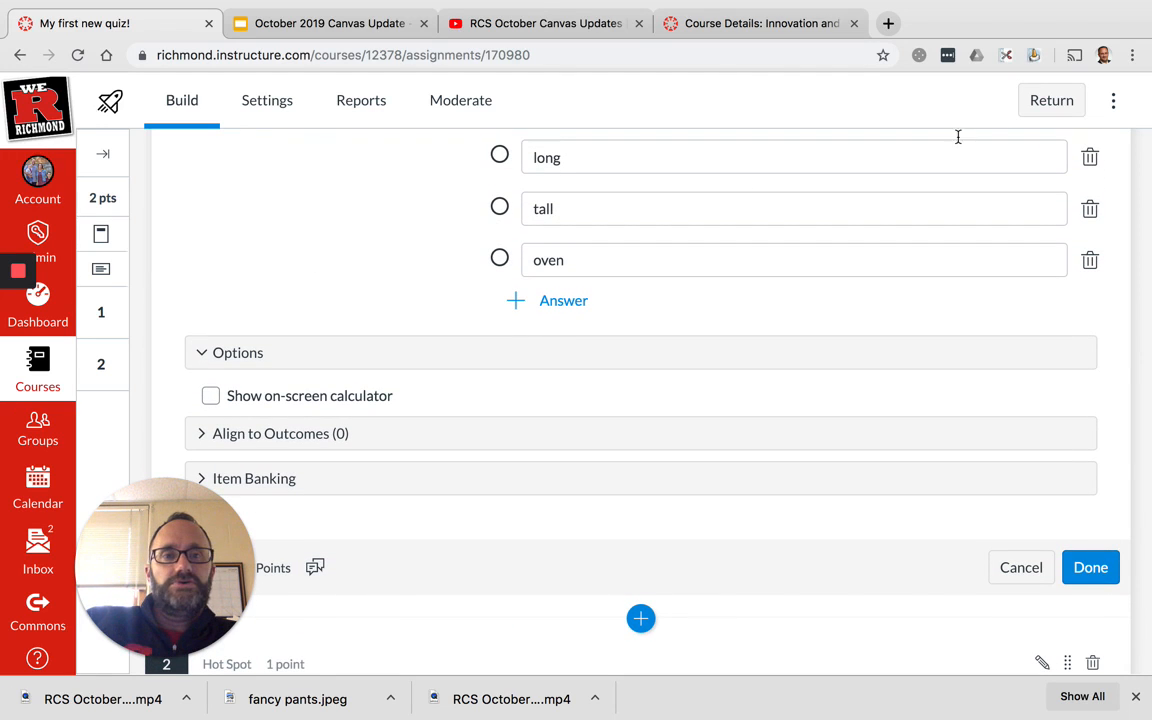
Step: Leave the quiz builder and open the course's gradebook
{"action": "left_click", "coordinate": [1054, 108]}
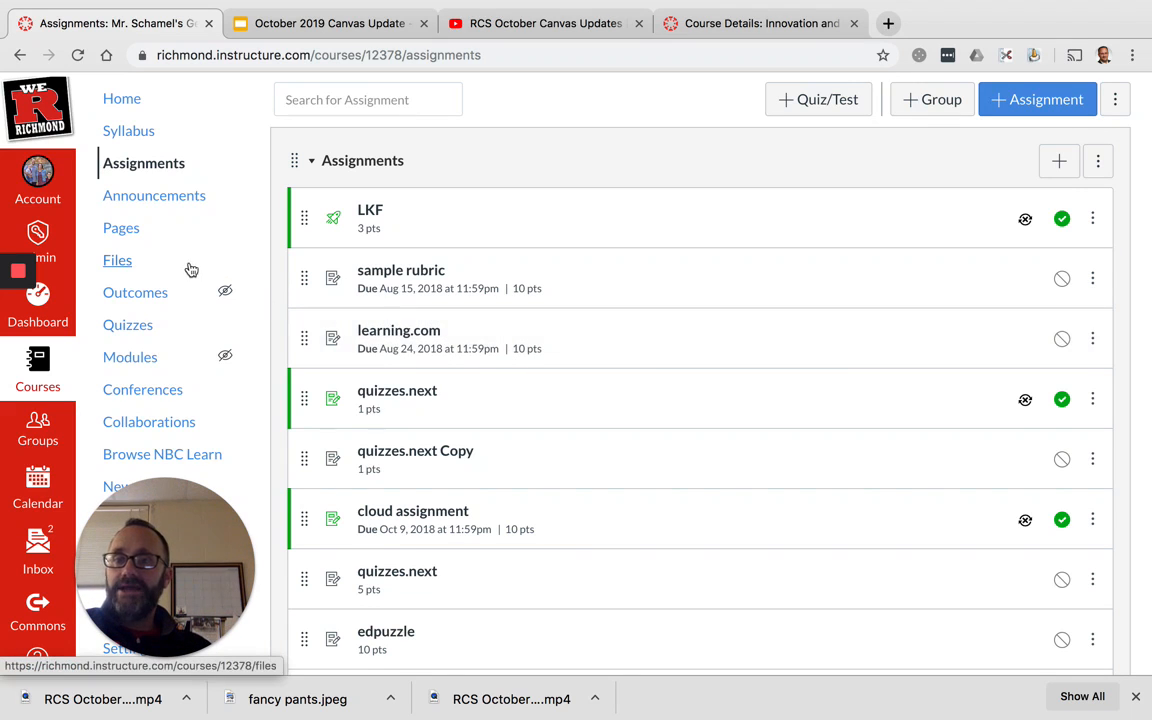
{"action": "scroll", "coordinate": [188, 266], "scroll_direction": "down", "scroll_amount": 4}
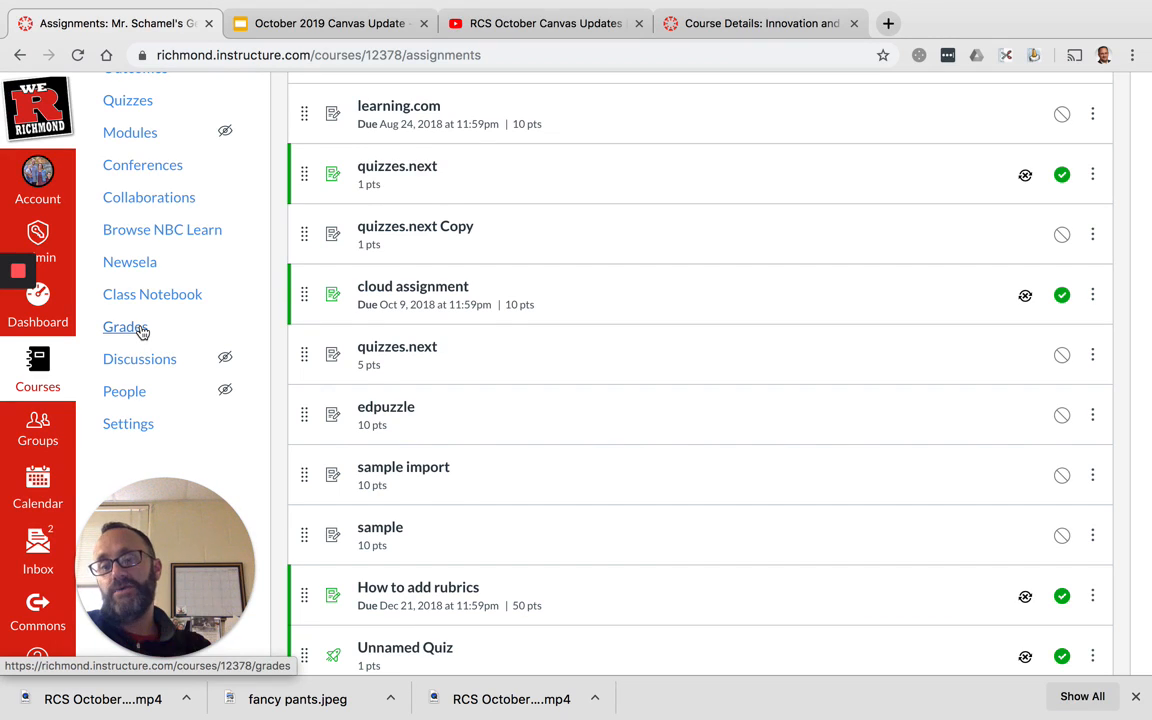
{"action": "left_click", "coordinate": [141, 331]}
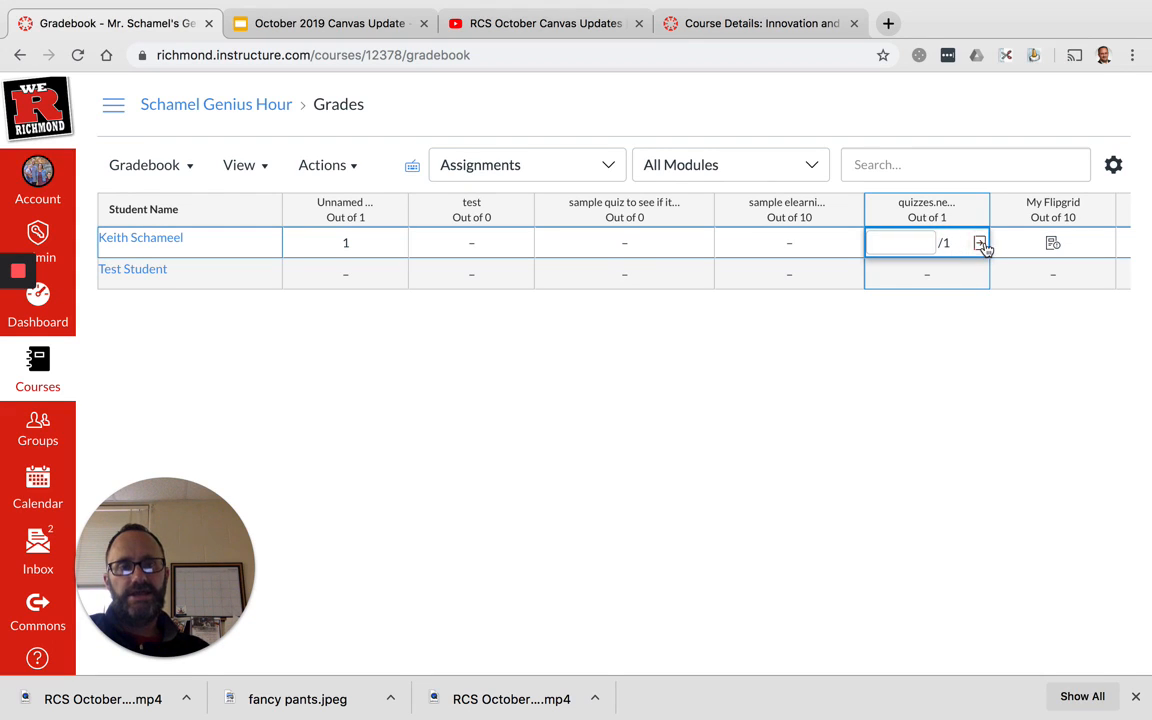
Step: Open the first student's quizzes.next submission in SpeedGrader from the grade details
{"action": "left_click", "coordinate": [980, 244]}
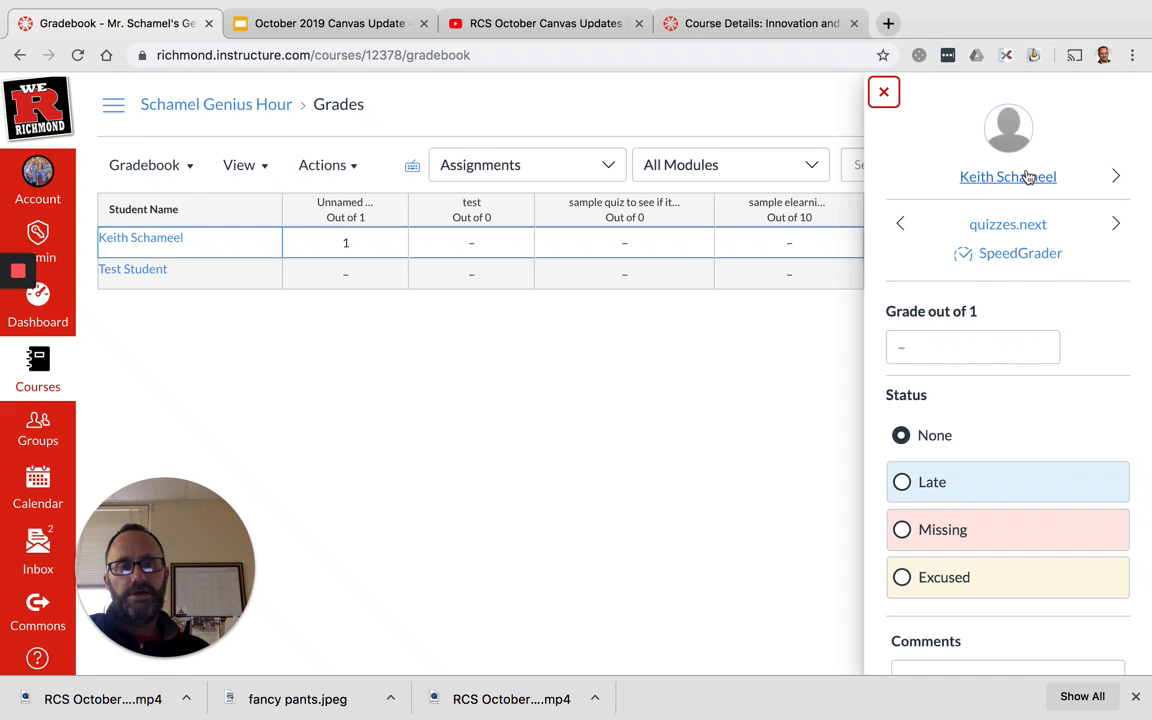
{"action": "left_click", "coordinate": [1008, 256]}
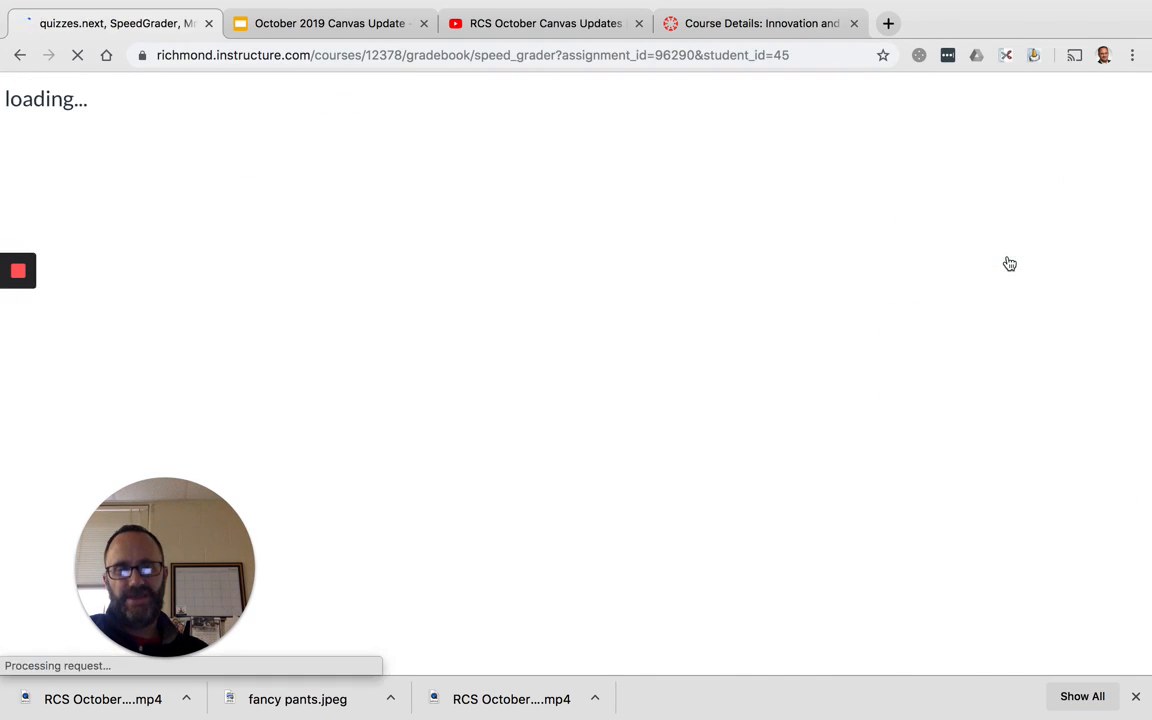